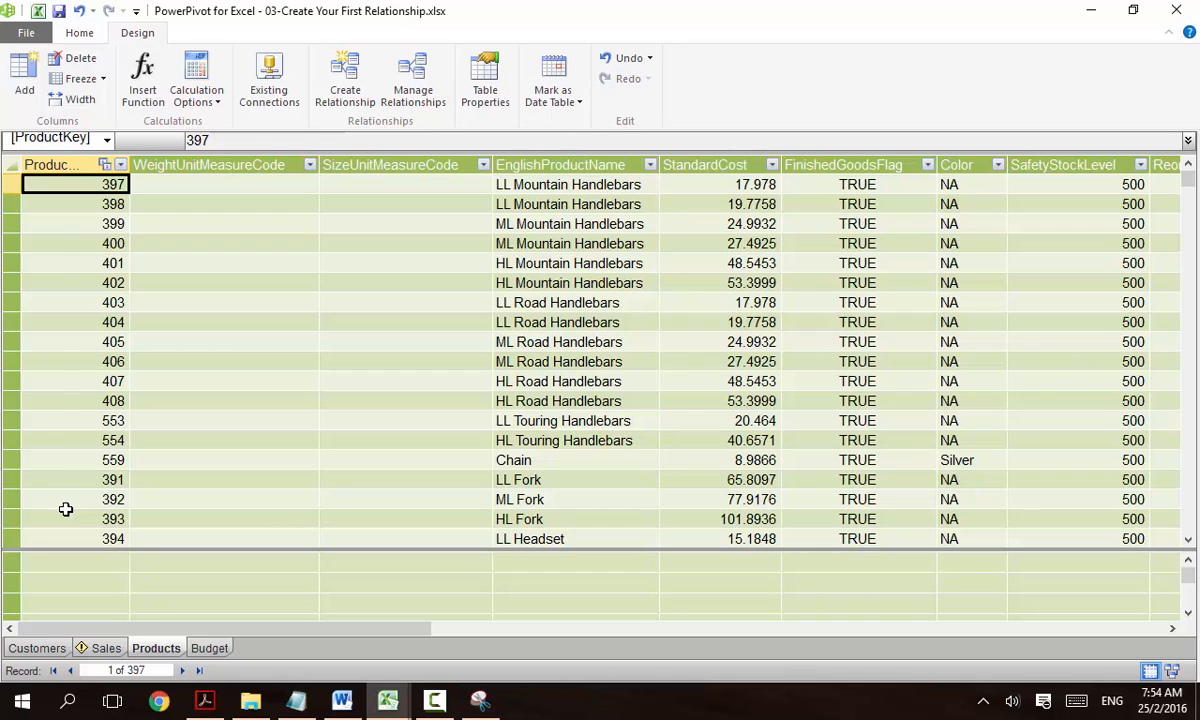
# - Open the Sales table and examine its ProductKey and CustomerKey columns
pyautogui.click(98, 648)
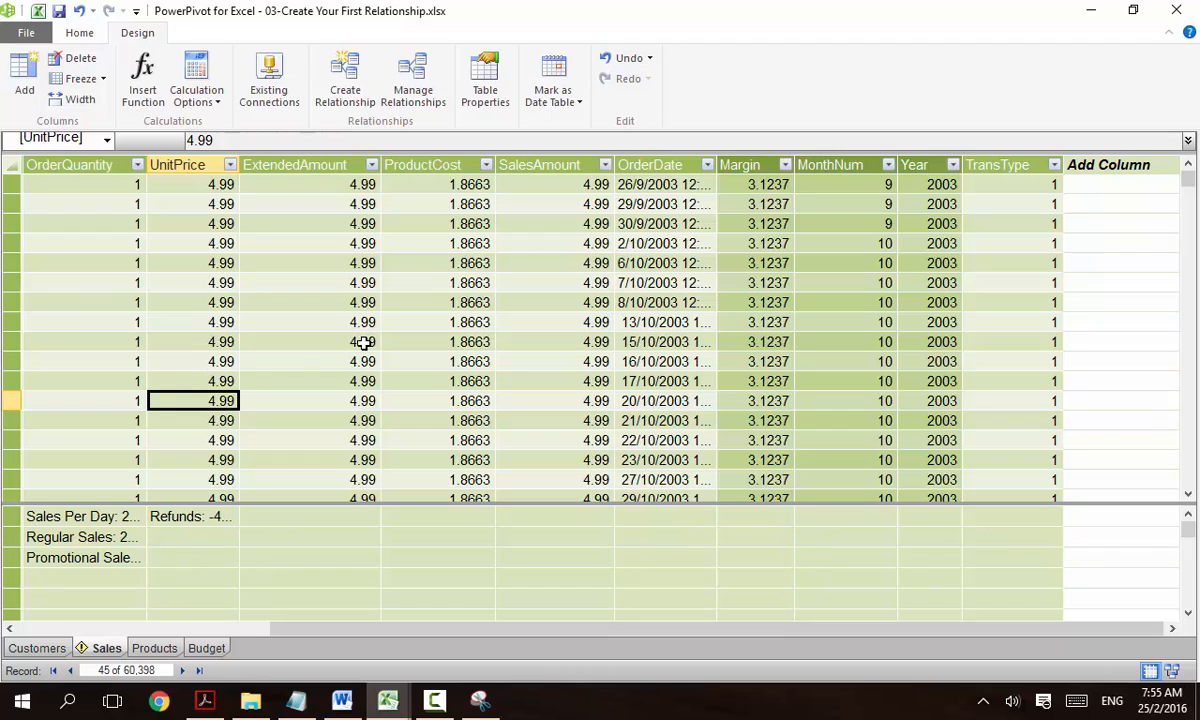
pyautogui.click(179, 630)
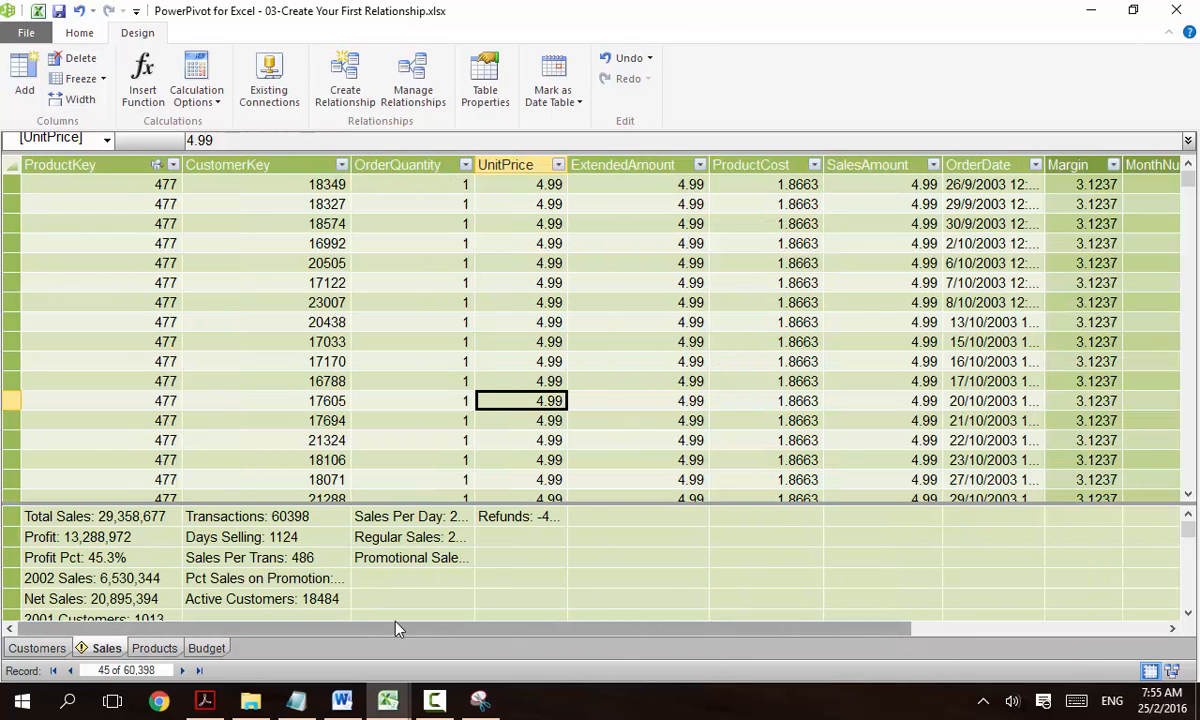
pyautogui.scroll(2, 171, 402)
pyautogui.click(262, 304)
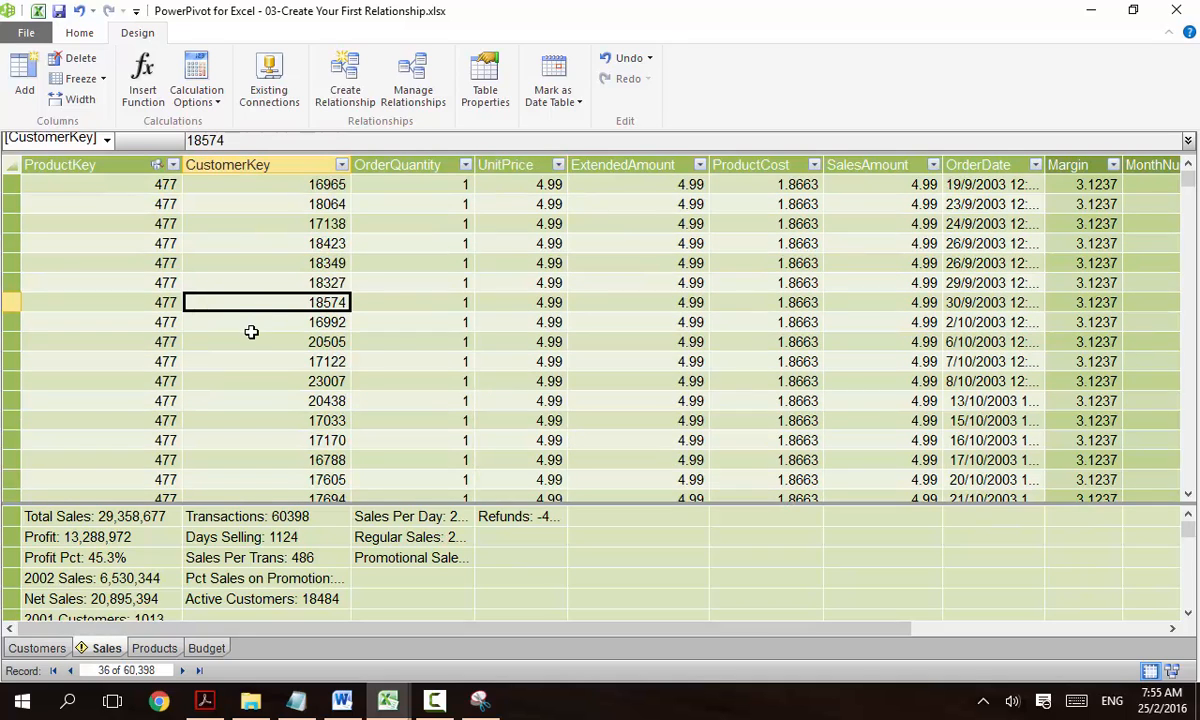
pyautogui.scroll(2, 251, 332)
pyautogui.scroll(-2, 251, 332)
pyautogui.scroll(1, 251, 332)
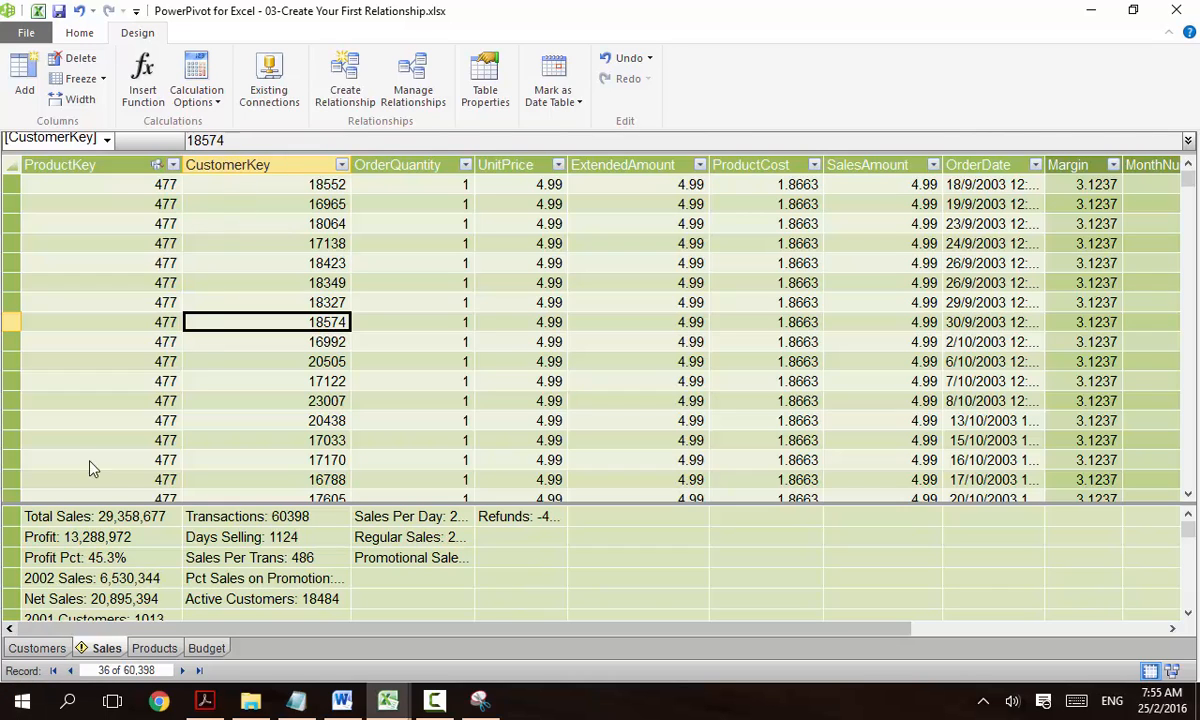
# - Open the Customers table and examine its TotalChildren and NumberChildrenAtHome columns
pyautogui.click(38, 648)
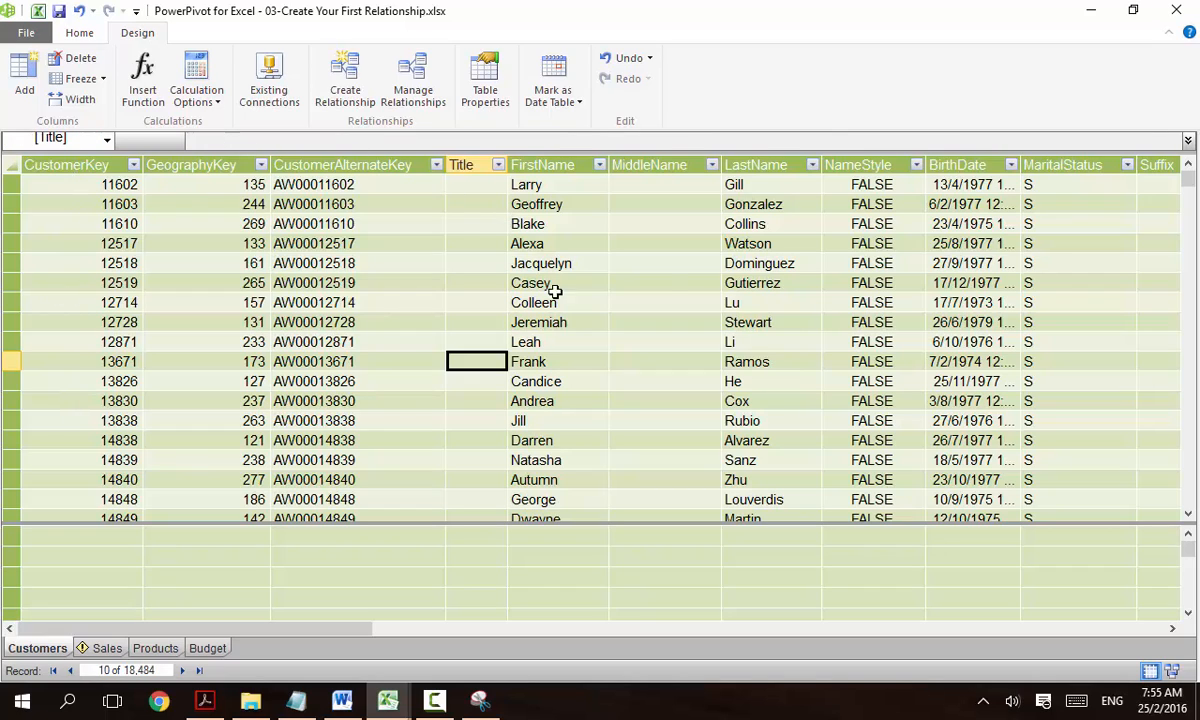
pyautogui.moveTo(363, 640); pyautogui.dragTo(724, 641)
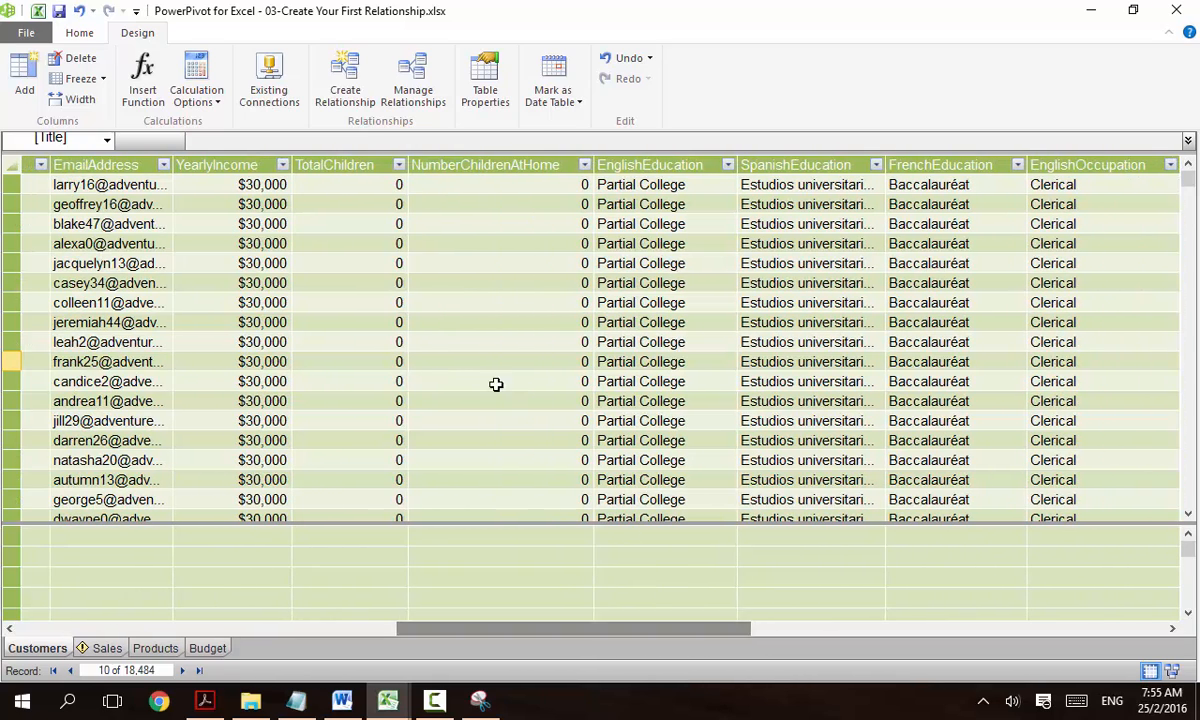
pyautogui.click(302, 282)
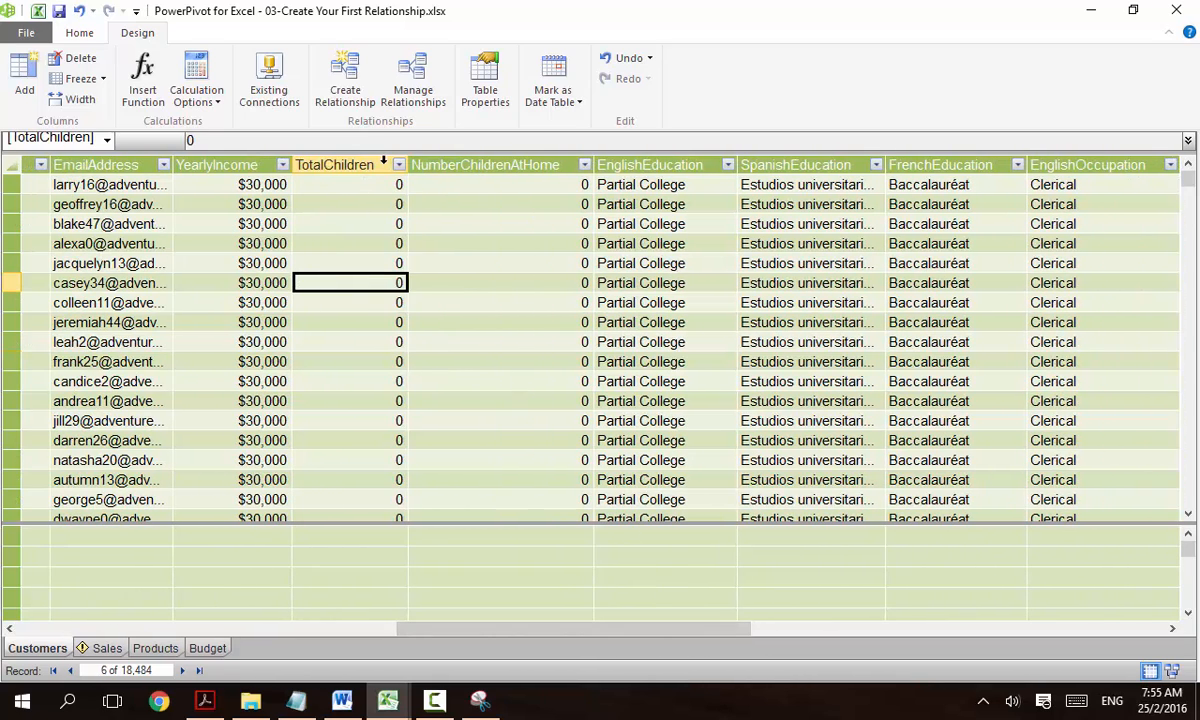
pyautogui.click(548, 271)
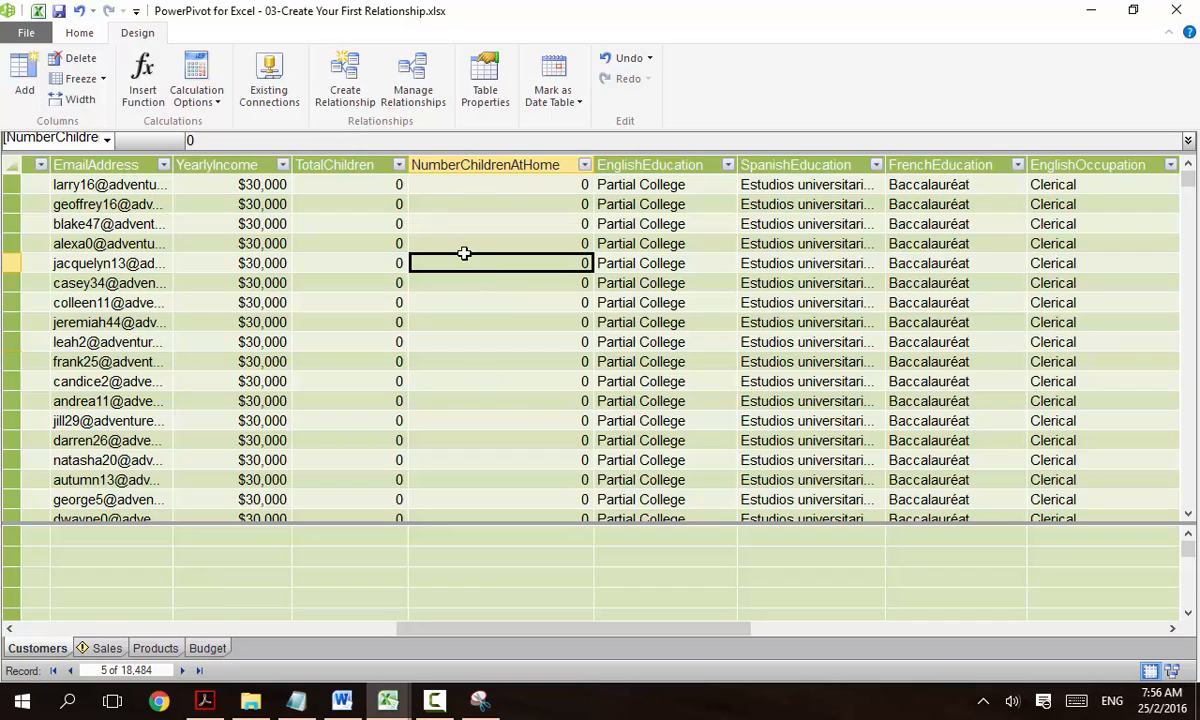
# - Read the Sales to Parents formula in the Word document, and return to the PowerPivot window
pyautogui.click(343, 702)
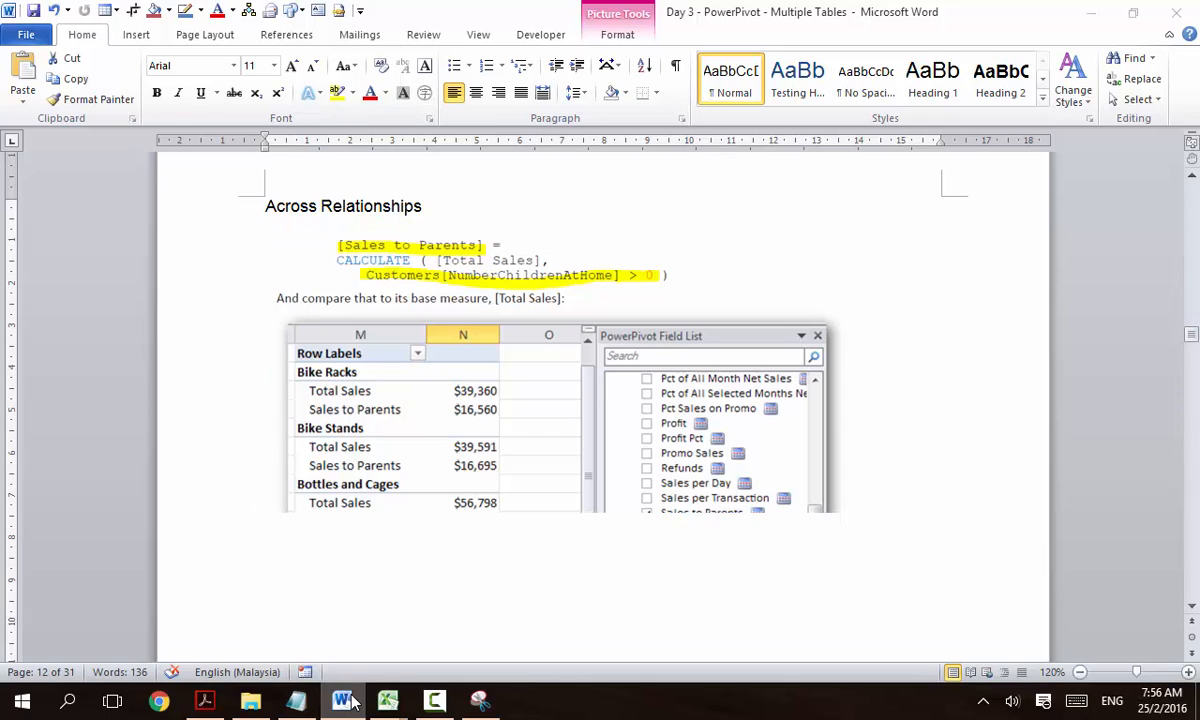
pyautogui.click(343, 702)
pyautogui.click(343, 702)
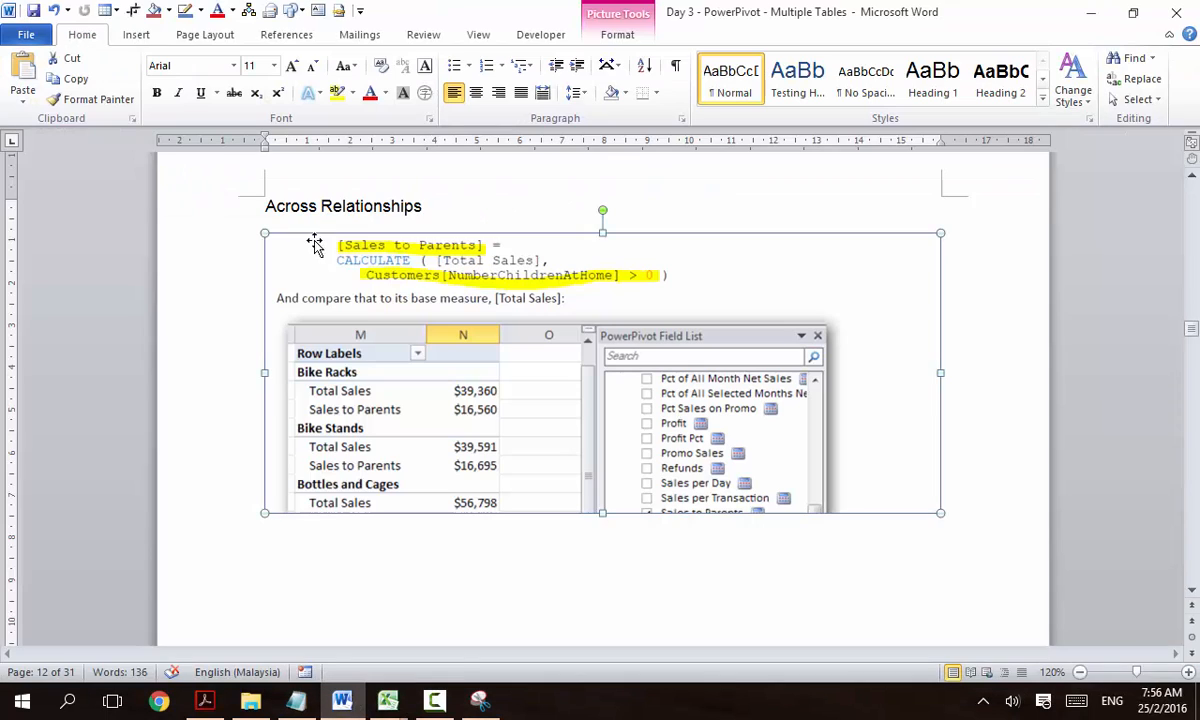
pyautogui.click(389, 703)
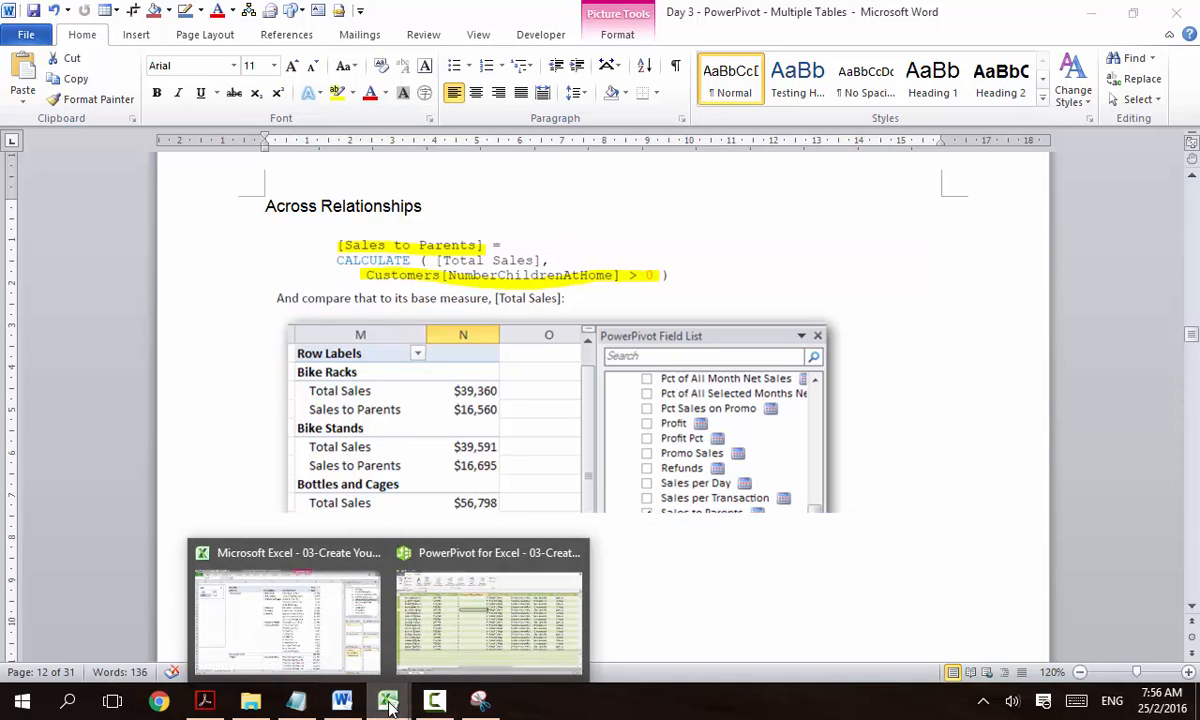
pyautogui.click(389, 703)
pyautogui.click(389, 700)
pyautogui.click(490, 615)
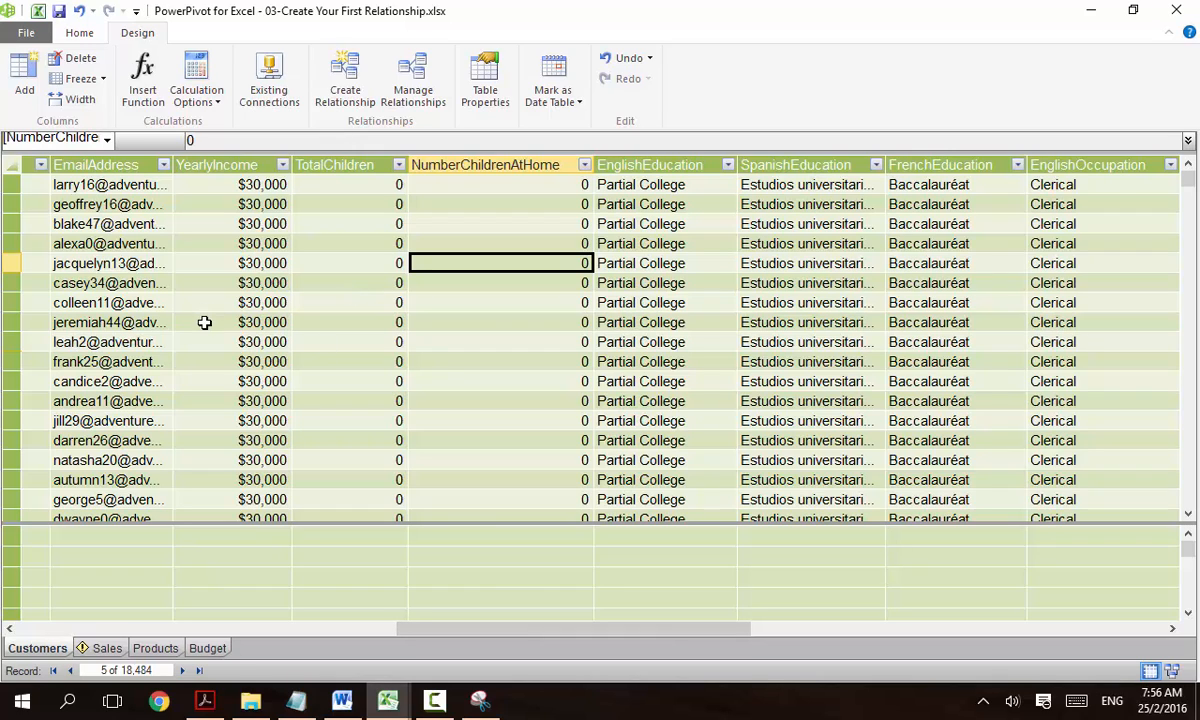
# - Create a relationship from the Sales table's CustomerKey column to the CustomerKey column of the Customers lookup table
pyautogui.click(335, 110)
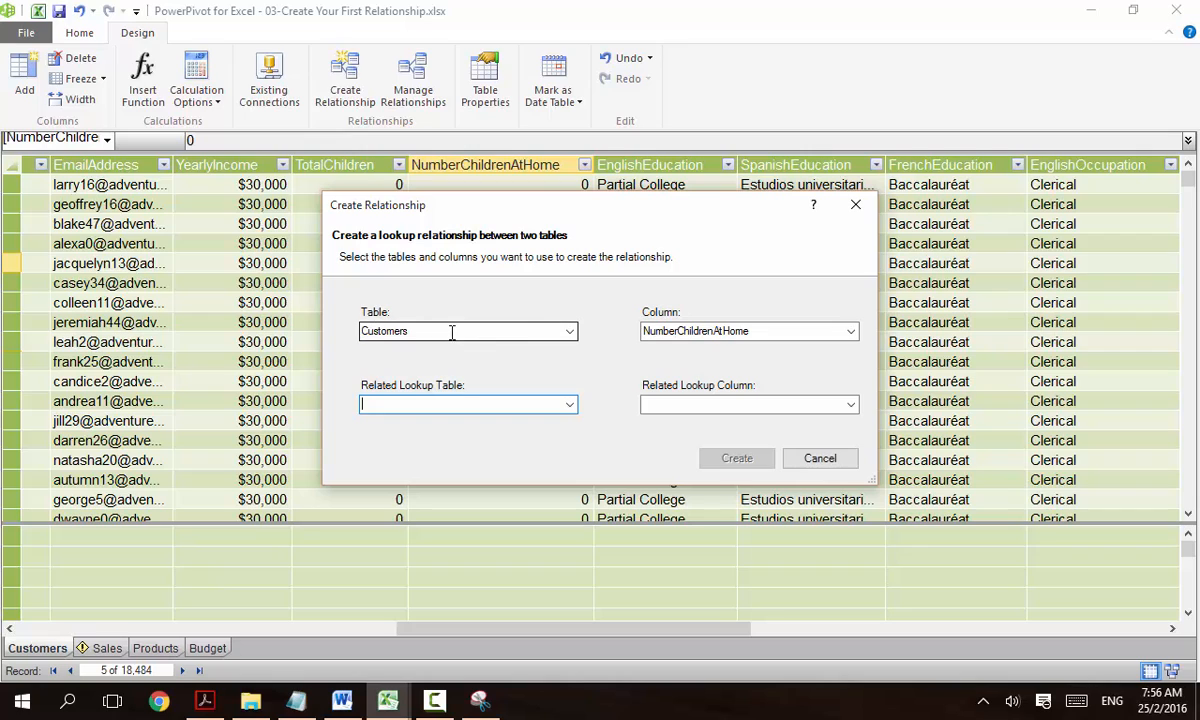
pyautogui.click(569, 331)
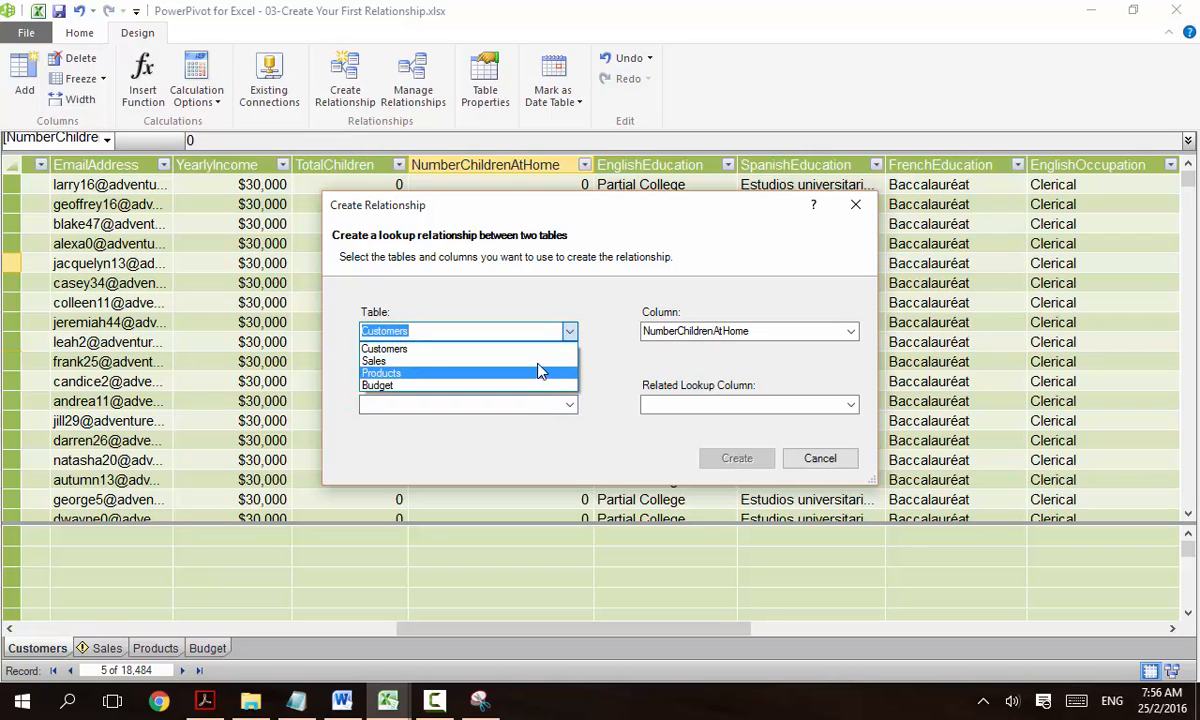
pyautogui.click(540, 361)
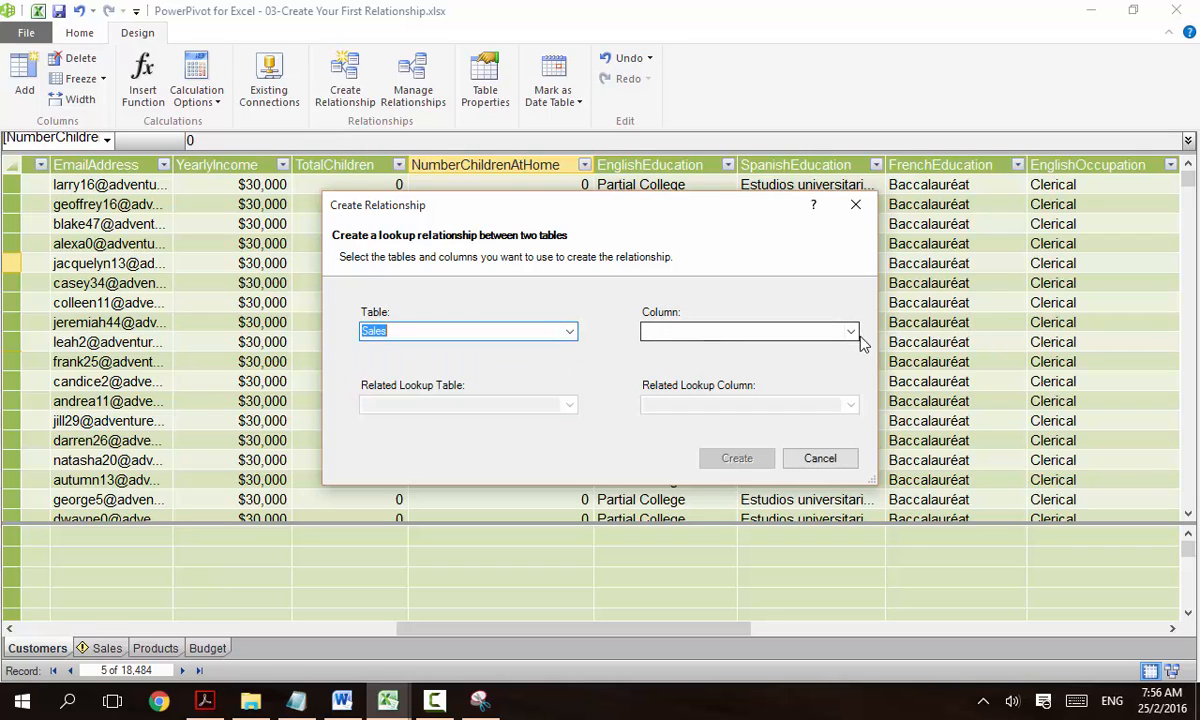
pyautogui.click(852, 334)
pyautogui.click(830, 350)
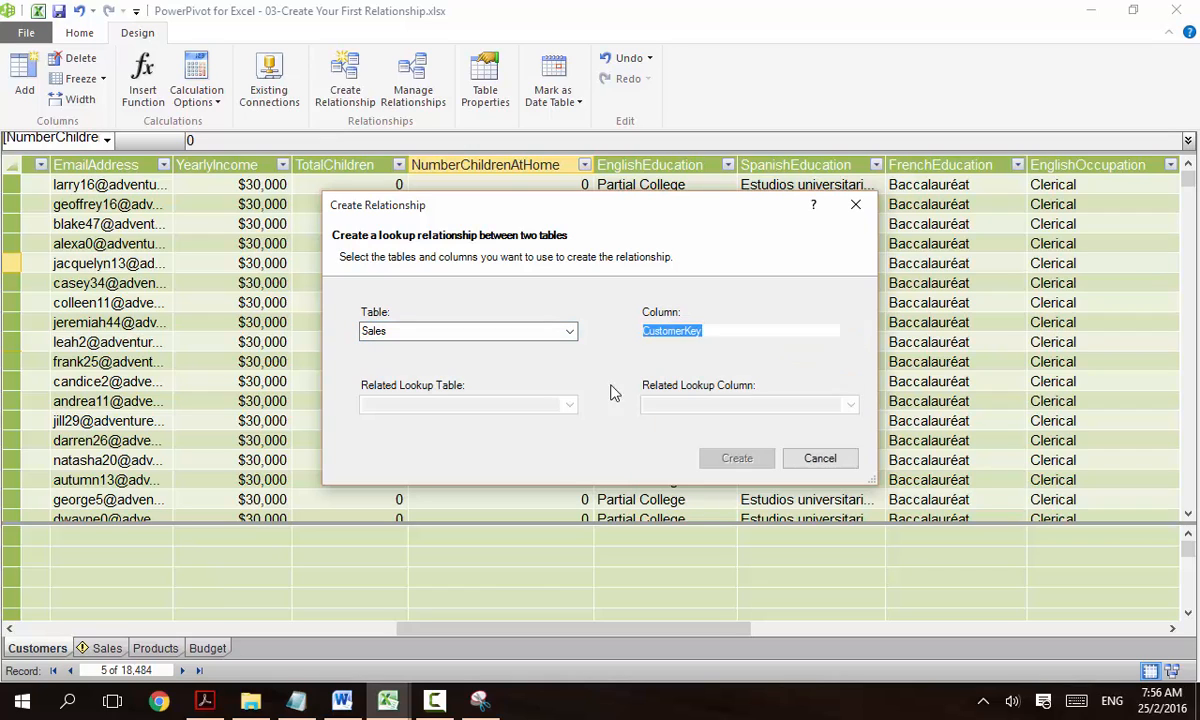
pyautogui.click(567, 404)
pyautogui.click(541, 430)
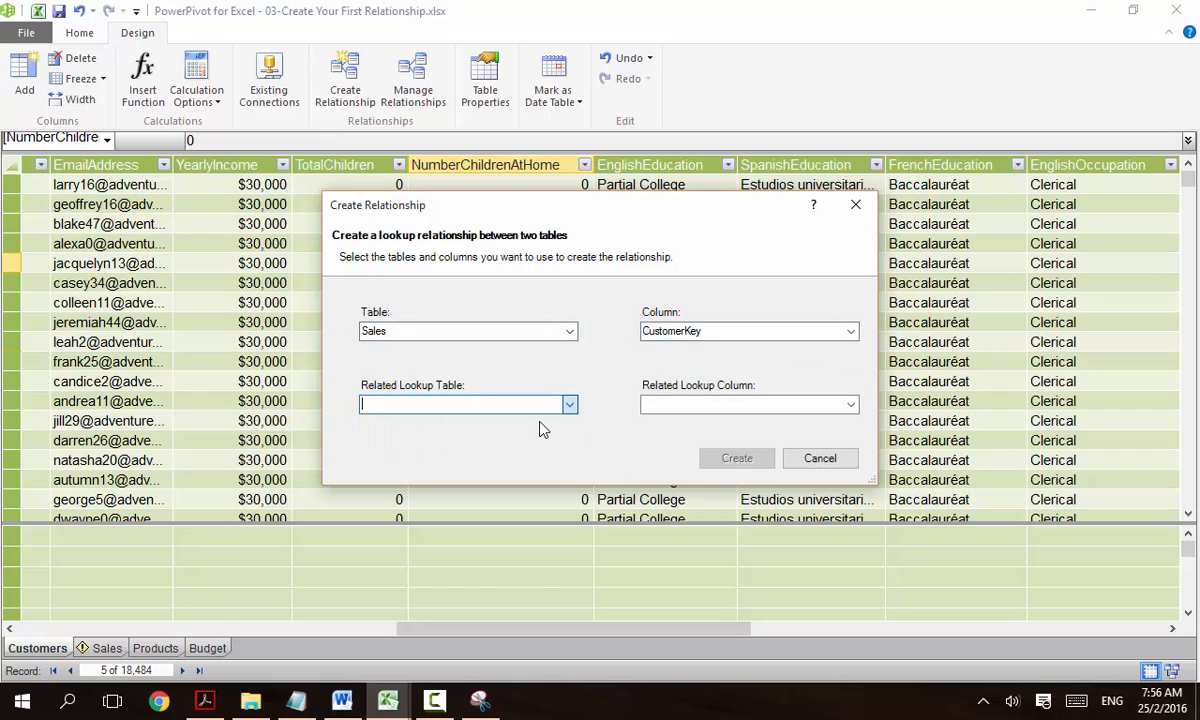
pyautogui.click(854, 409)
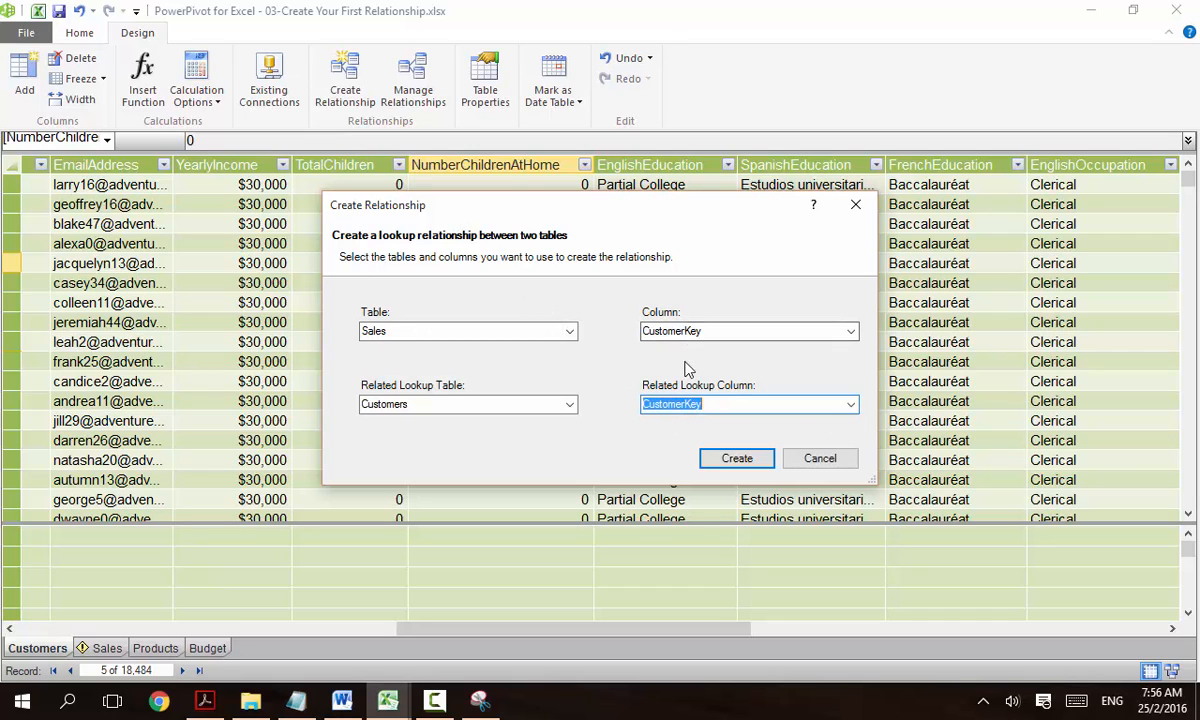
pyautogui.click(735, 458)
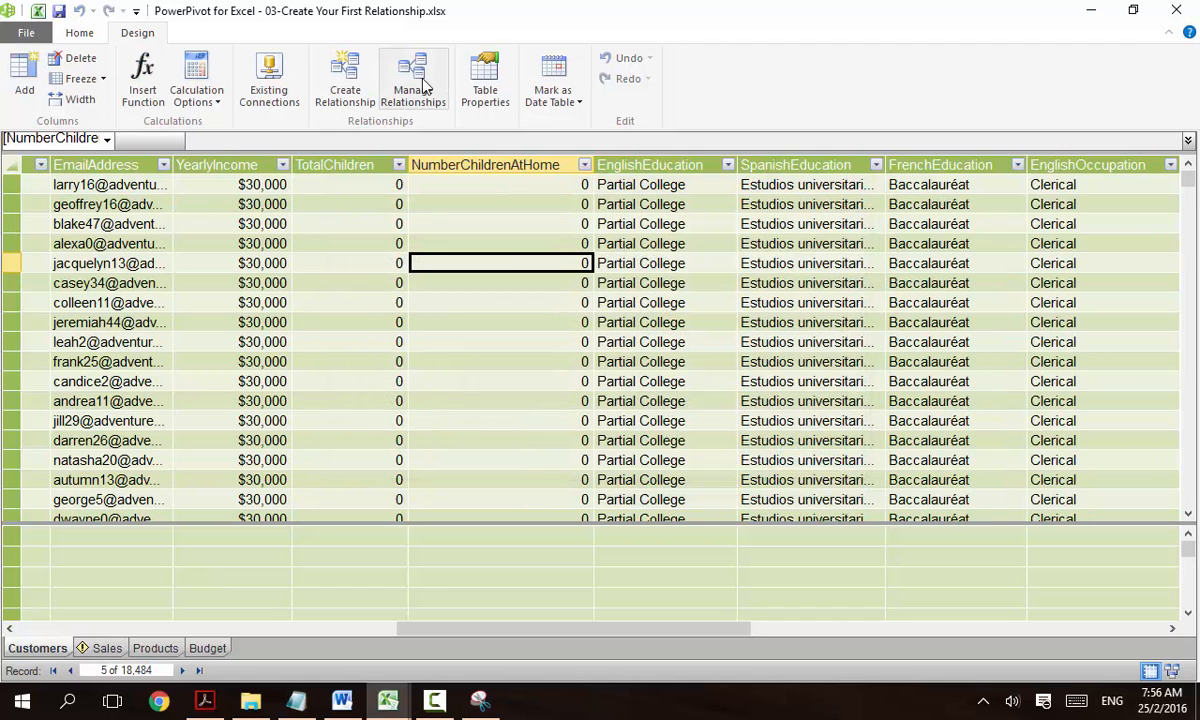
# - Display the data model as a diagram and examine the relationship line between Sales and Customers
pyautogui.click(69, 35)
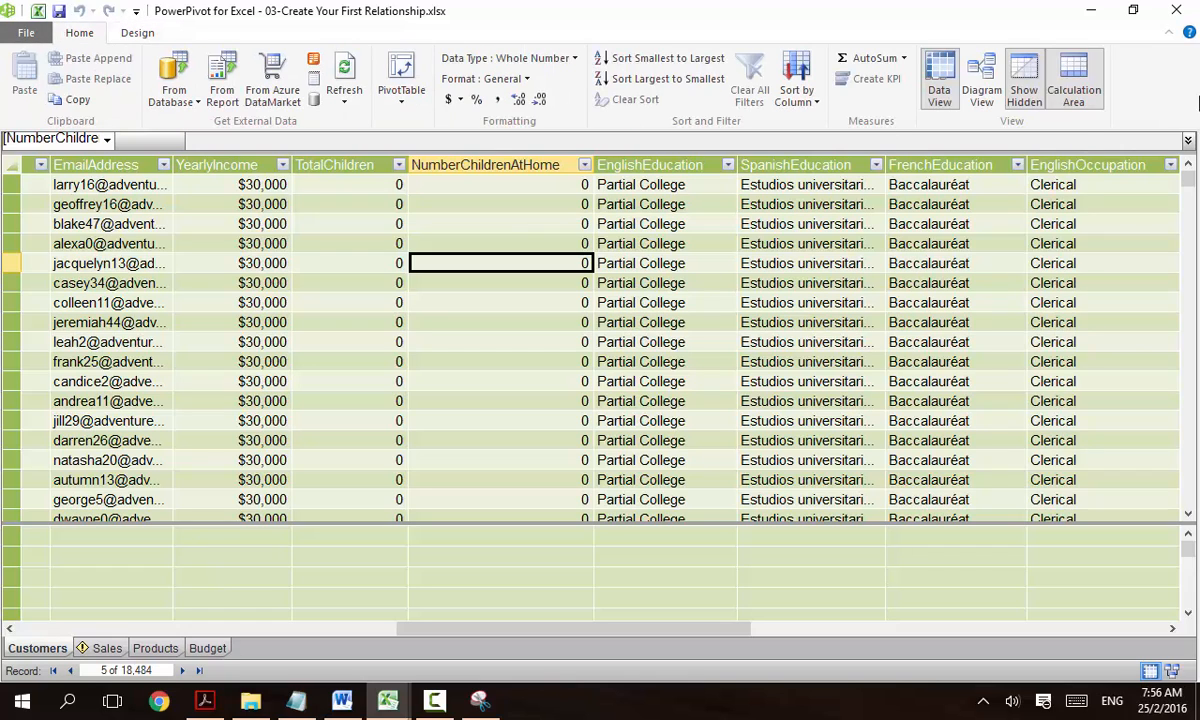
pyautogui.click(987, 94)
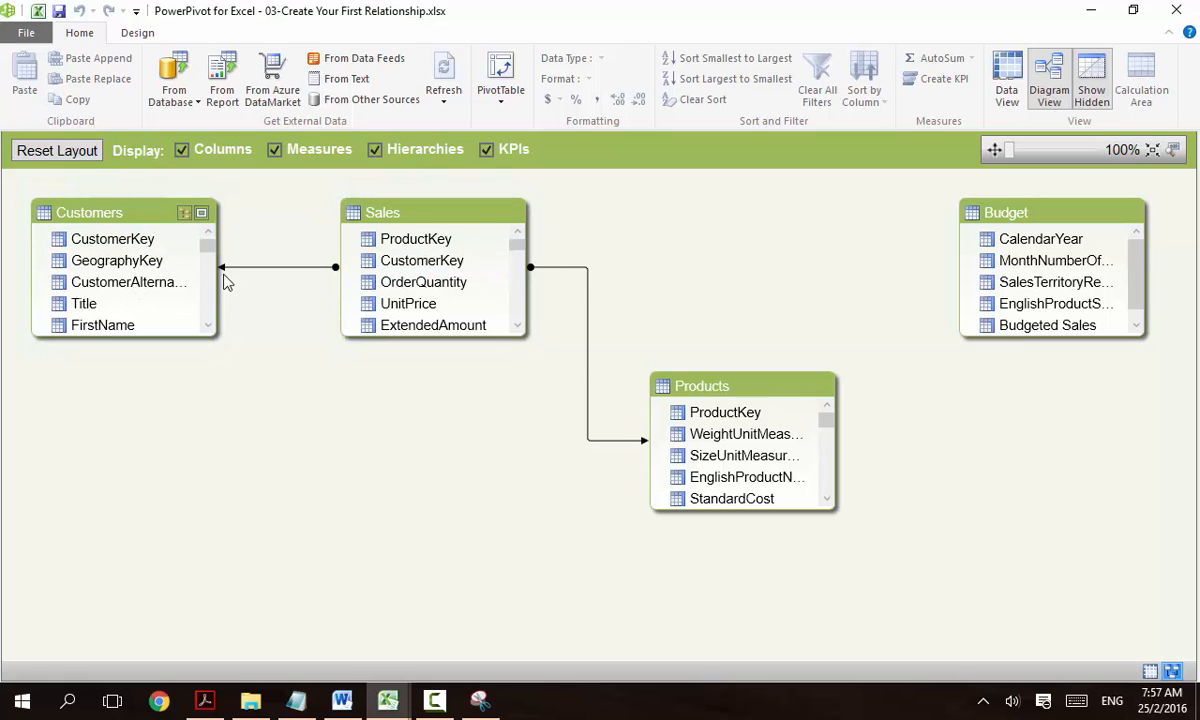
pyautogui.click(270, 268)
pyautogui.click(22, 34)
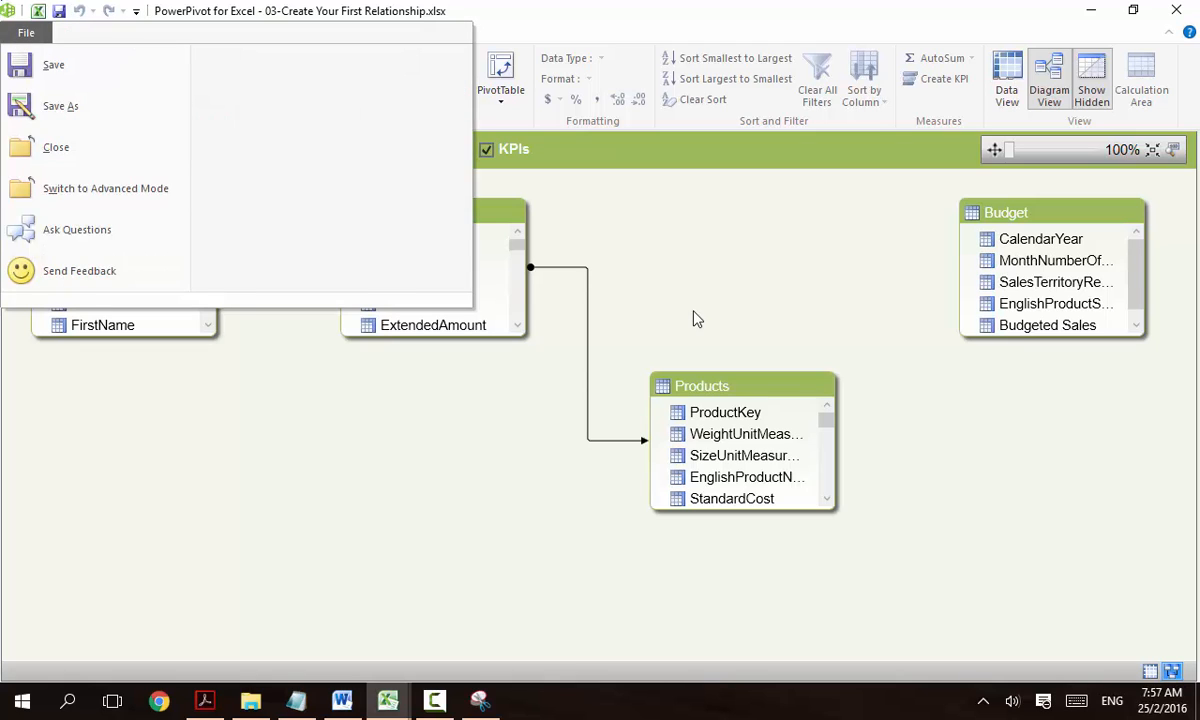
pyautogui.click(640, 255)
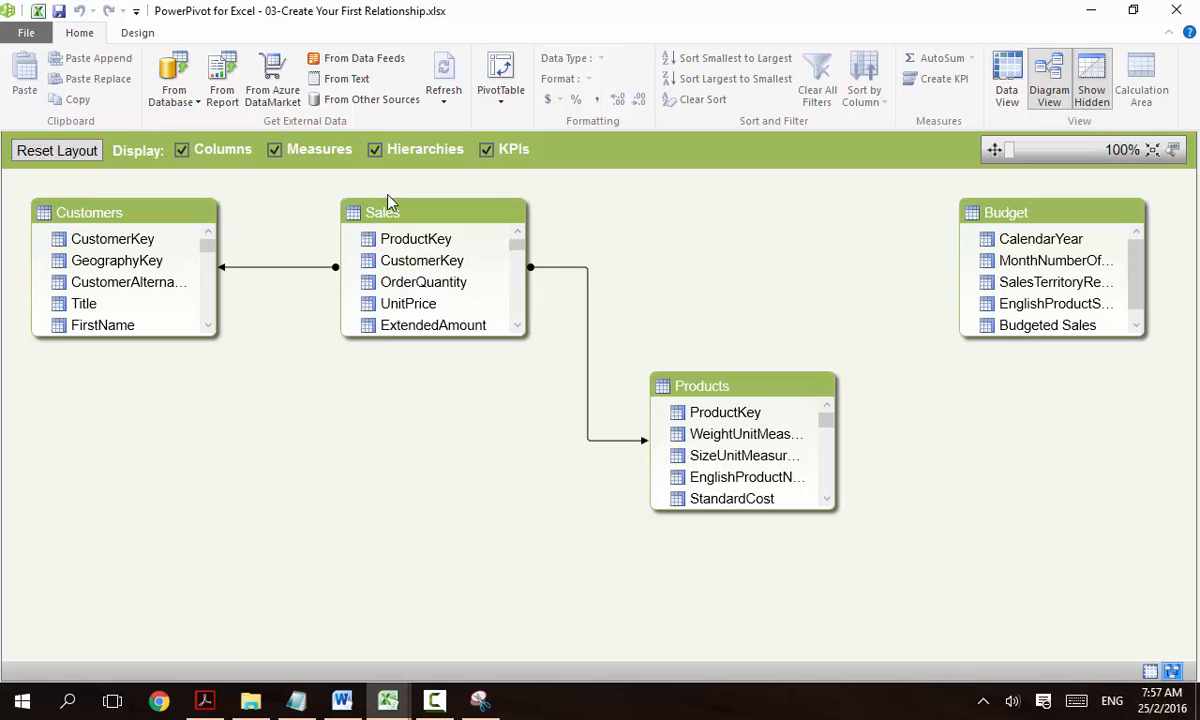
# - Back in the Excel workbook, refresh the PowerPivot field list and remove Category, Sub Category and Product Name from the PivotTable's row labels
pyautogui.click(1177, 10)
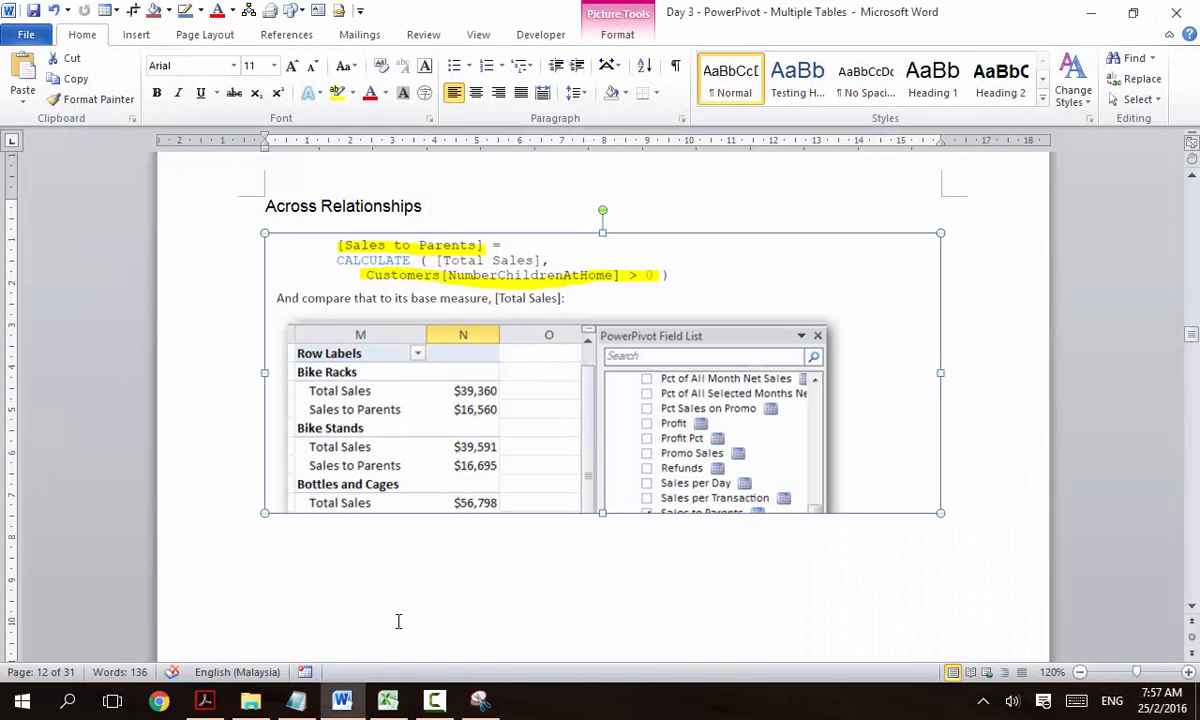
pyautogui.click(388, 700)
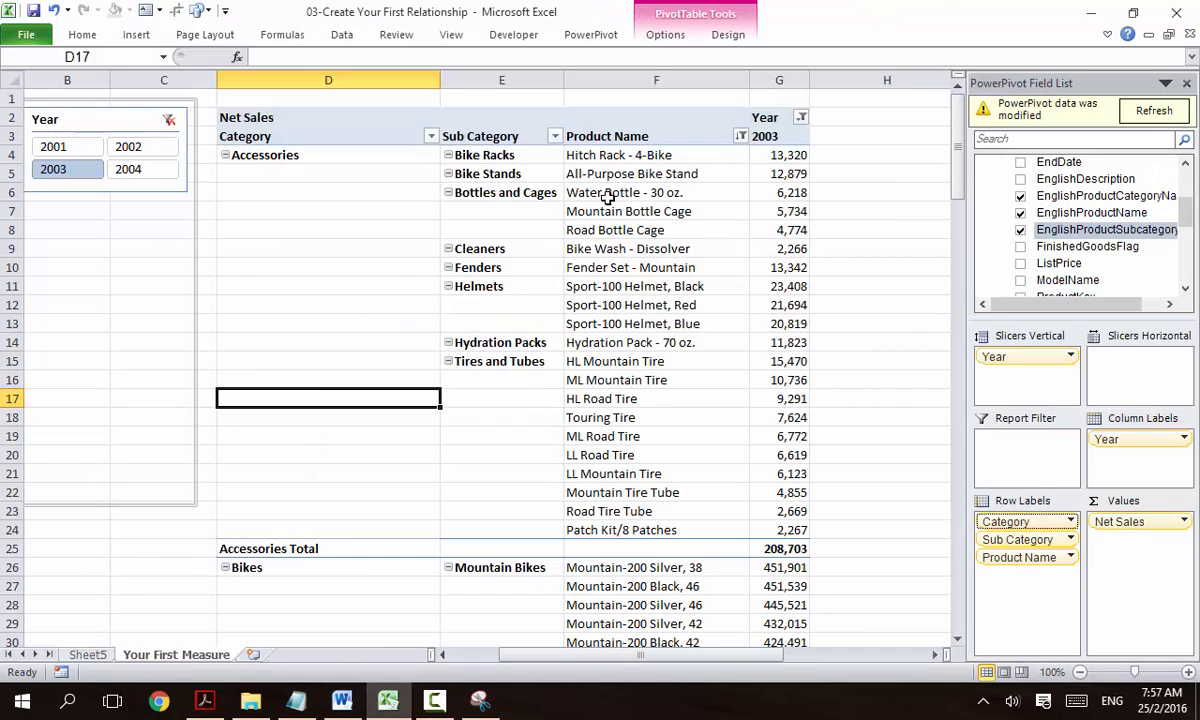
pyautogui.click(1145, 111)
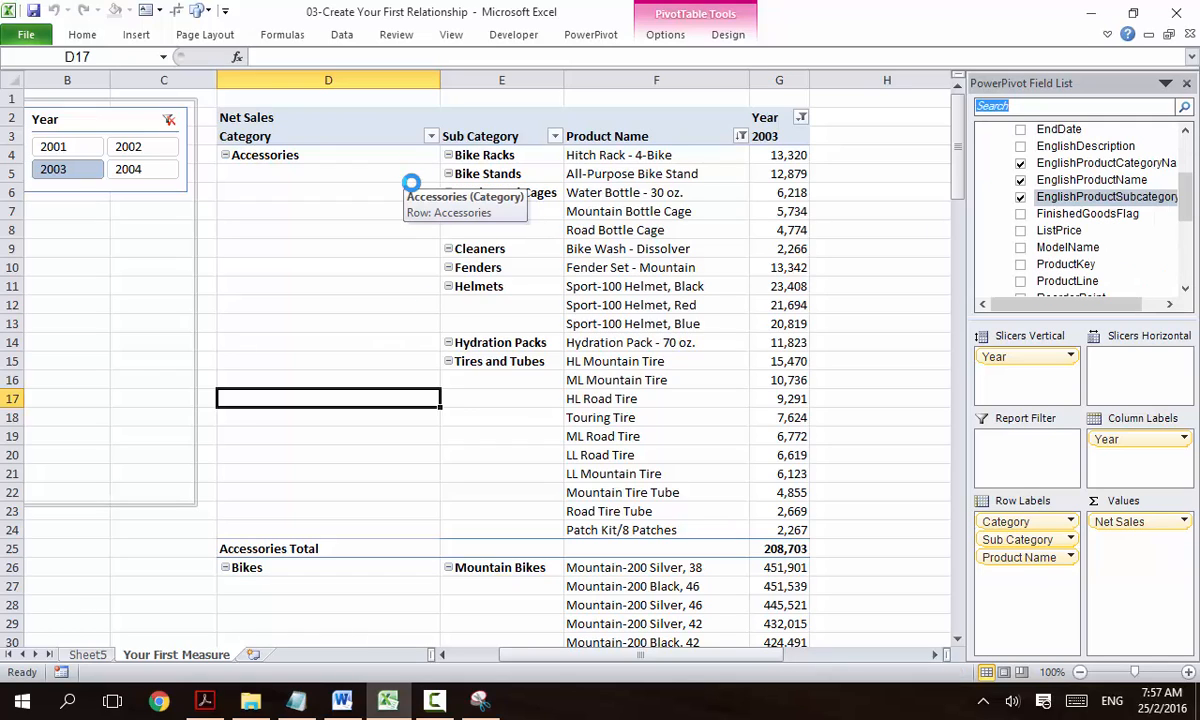
pyautogui.moveTo(982, 521); pyautogui.dragTo(882, 511)
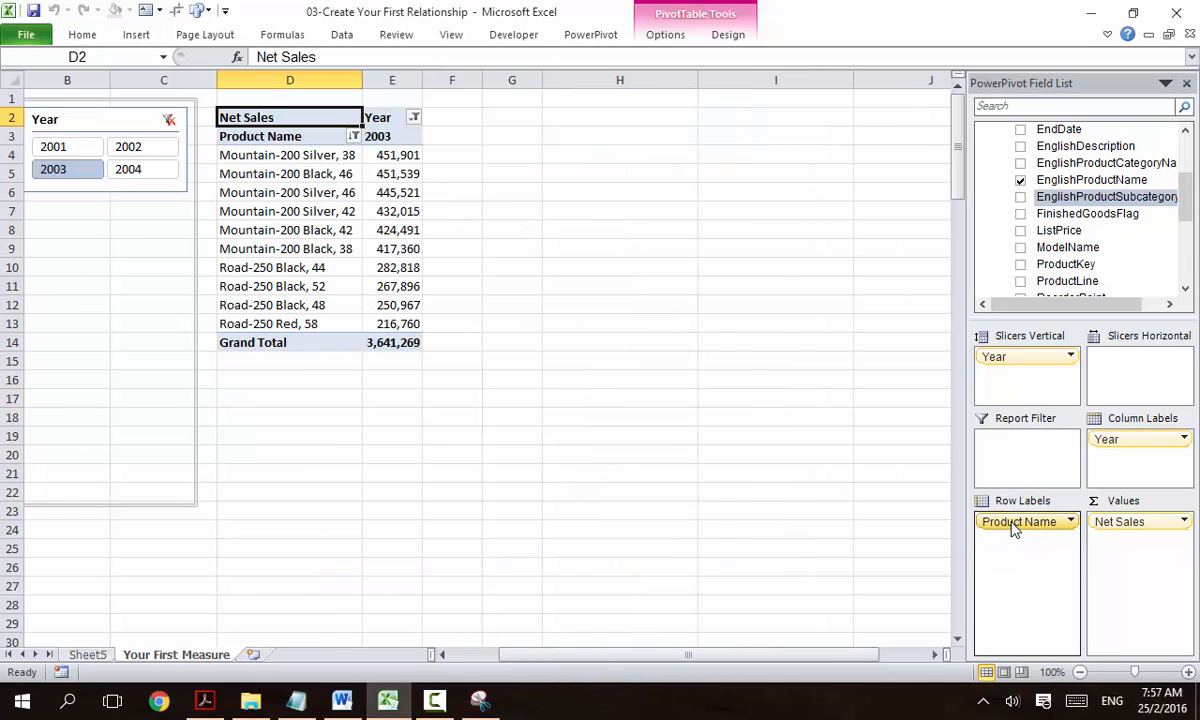
pyautogui.moveTo(1013, 528); pyautogui.dragTo(868, 535)
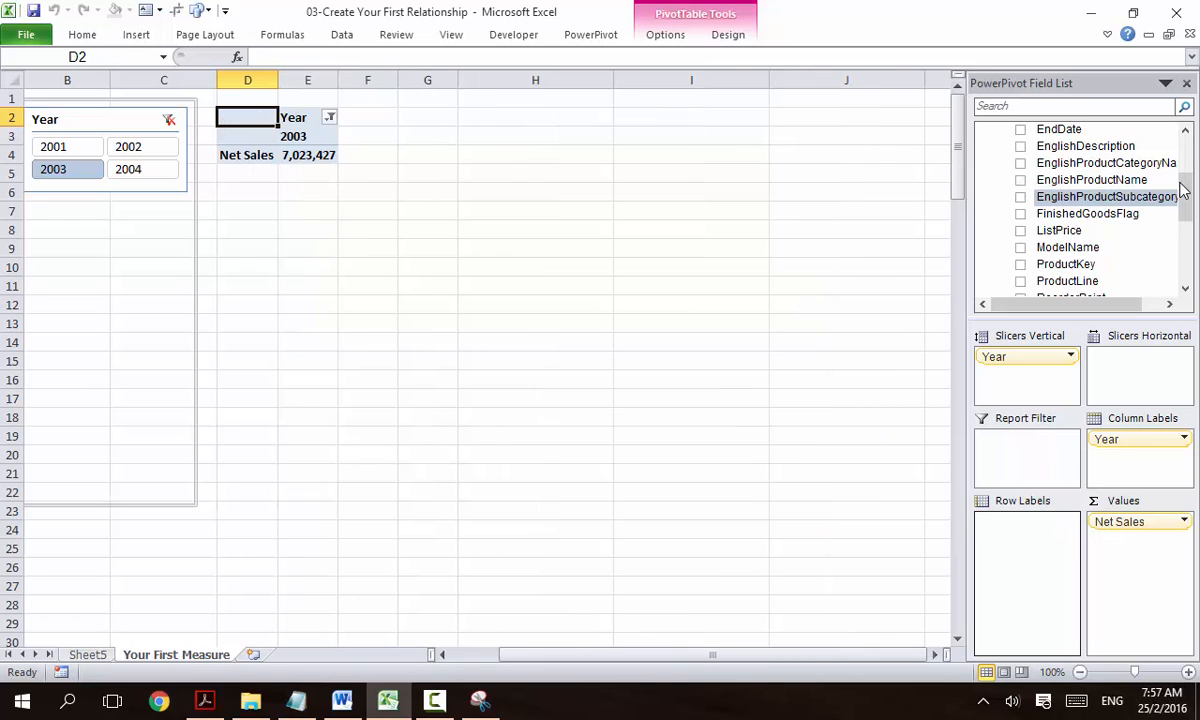
# - Collapse Products and expand Customers and Sales in the field list, and move Year from the column labels to the row labels
pyautogui.scroll(2, 1185, 165)
pyautogui.scroll(1, 1185, 165)
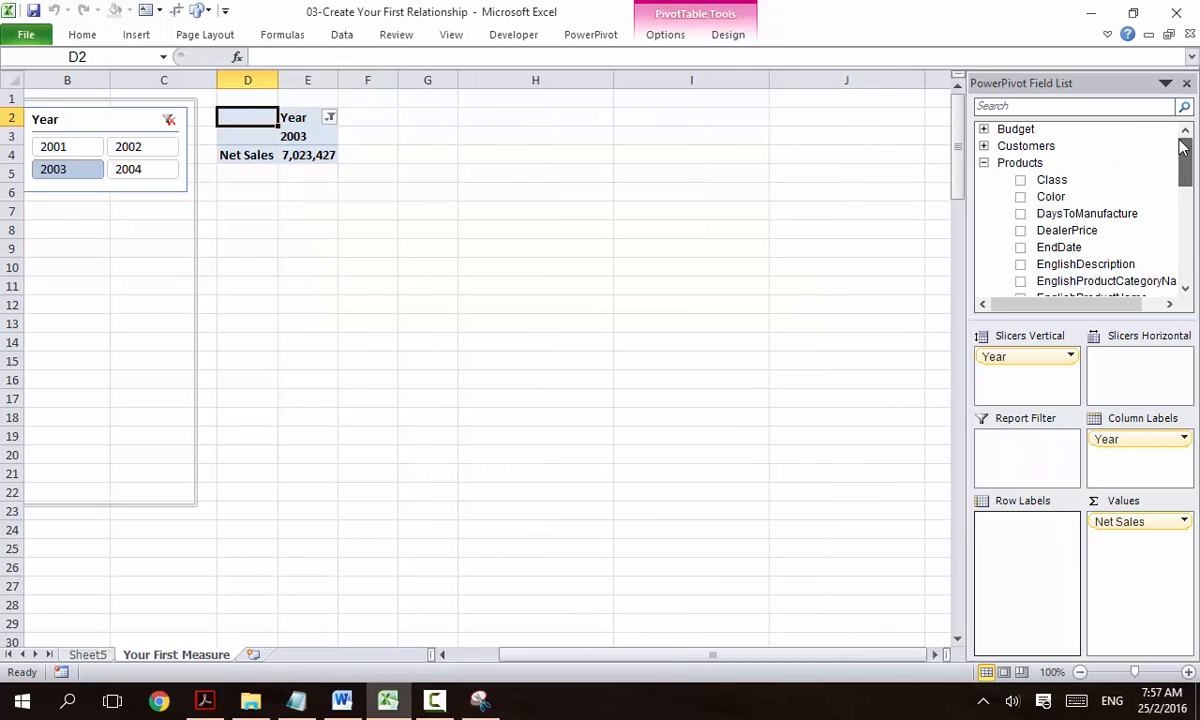
pyautogui.click(984, 163)
pyautogui.click(984, 146)
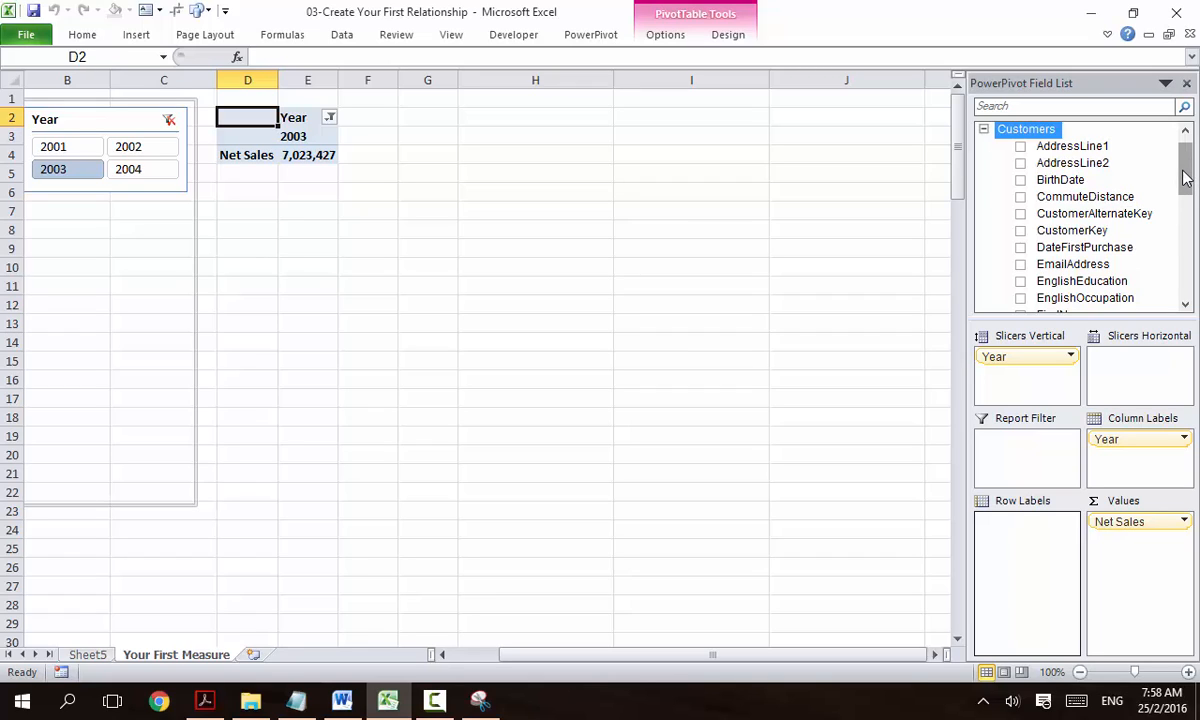
pyautogui.moveTo(1185, 178); pyautogui.dragTo(1128, 305)
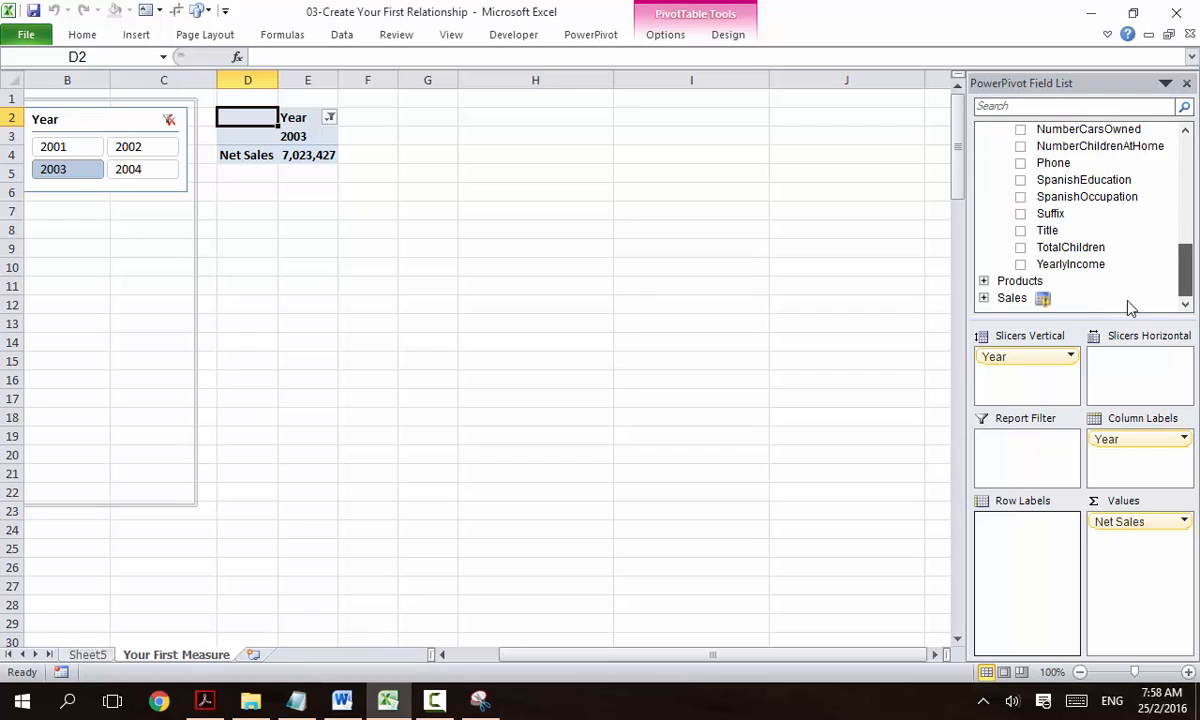
pyautogui.click(985, 301)
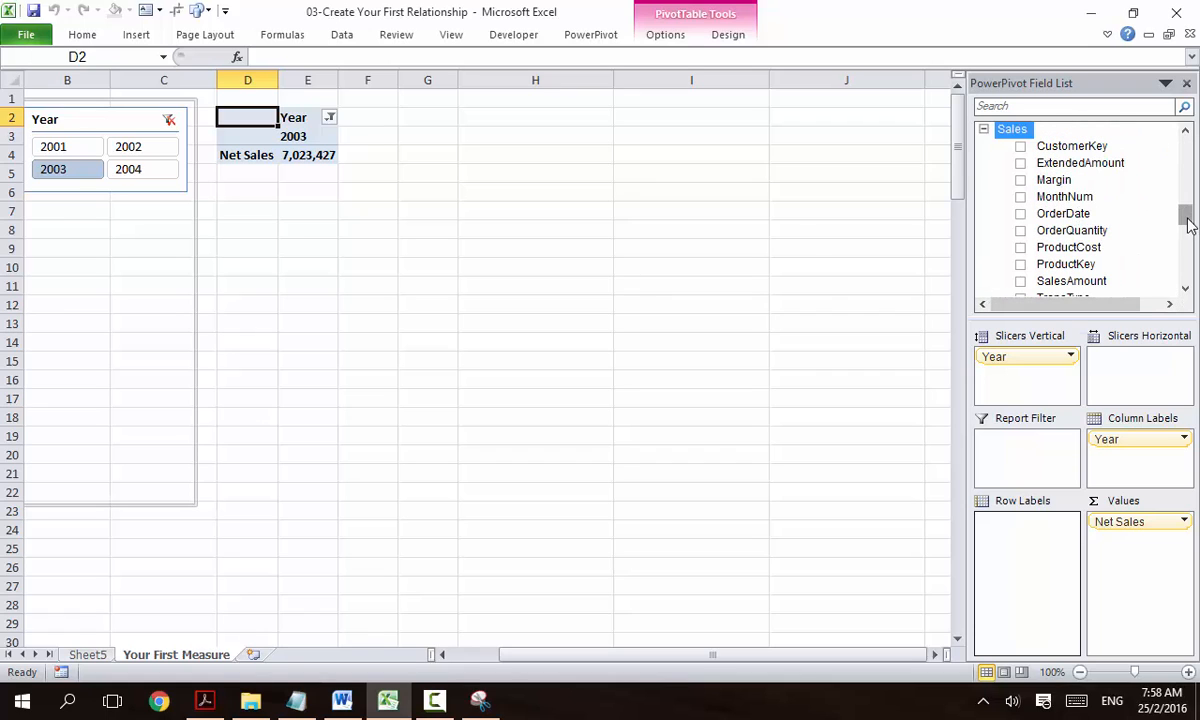
pyautogui.scroll(-2, 1152, 232)
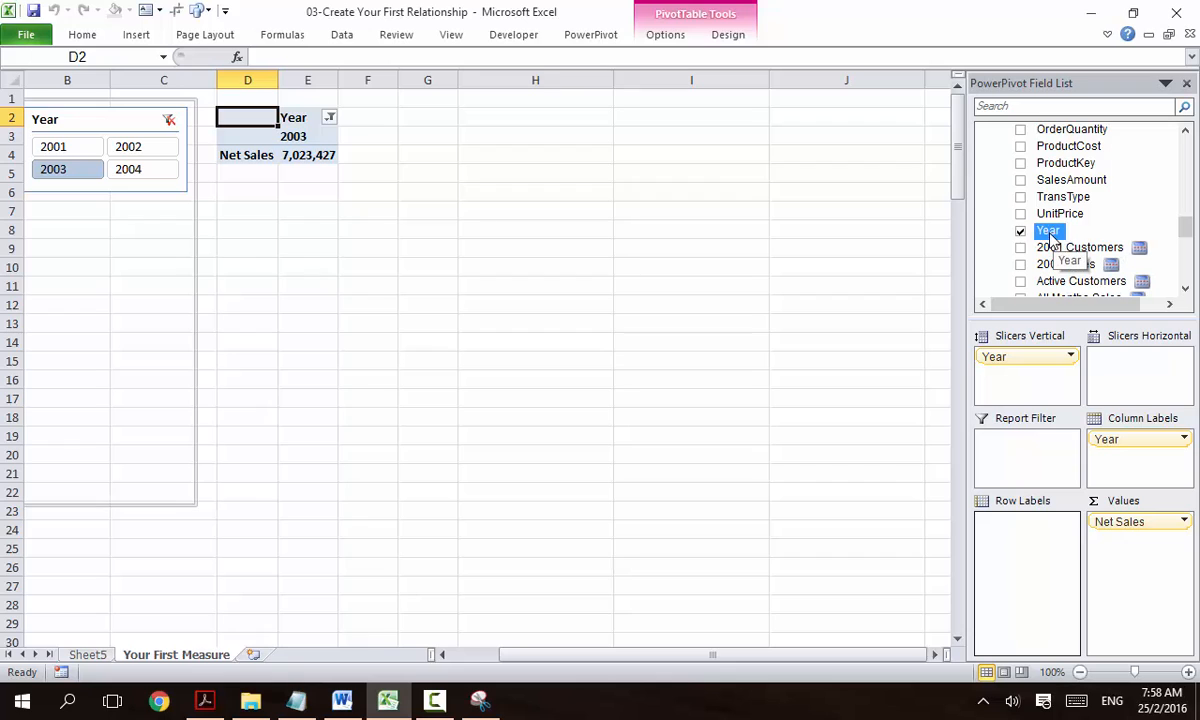
pyautogui.moveTo(1104, 440); pyautogui.dragTo(1045, 540)
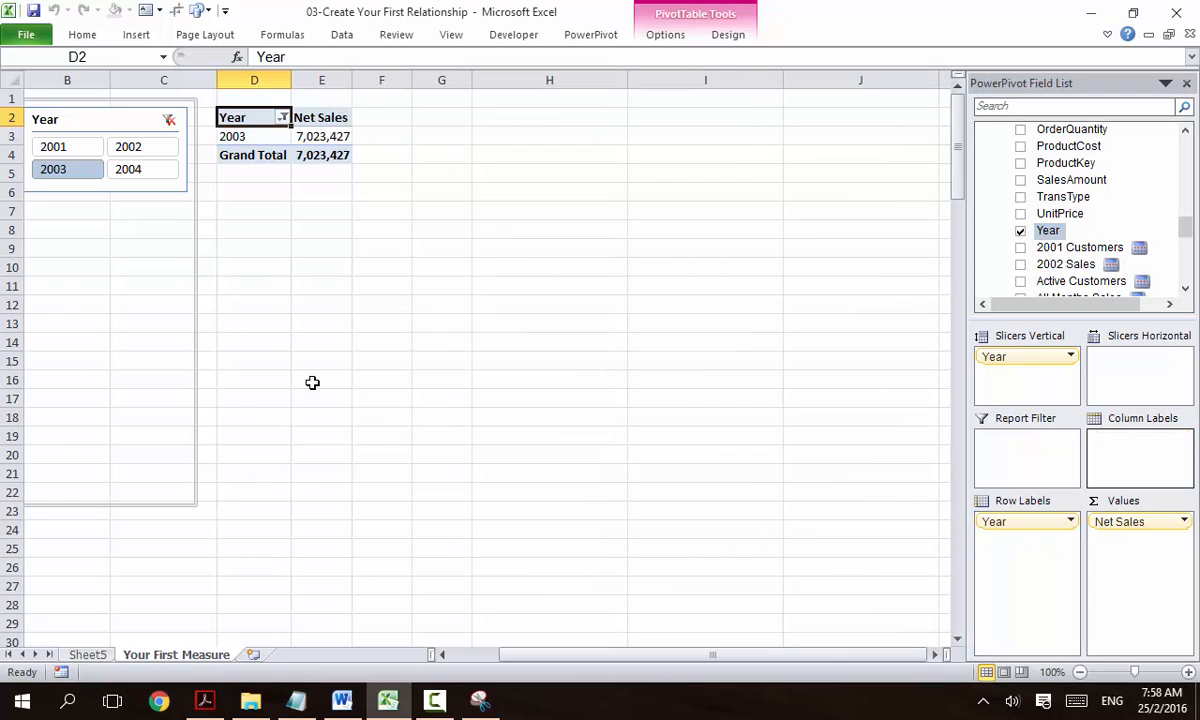
# - Delete the Year slicer from the worksheet
pyautogui.click(54, 254)
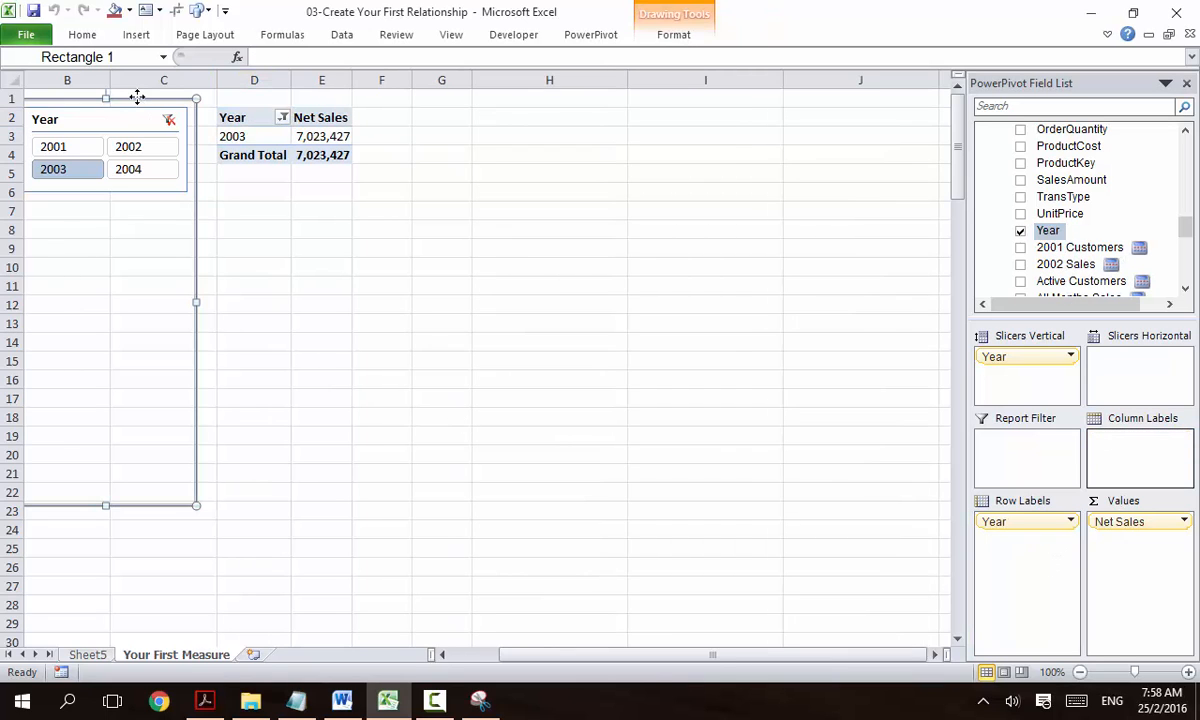
pyautogui.press('Escape')
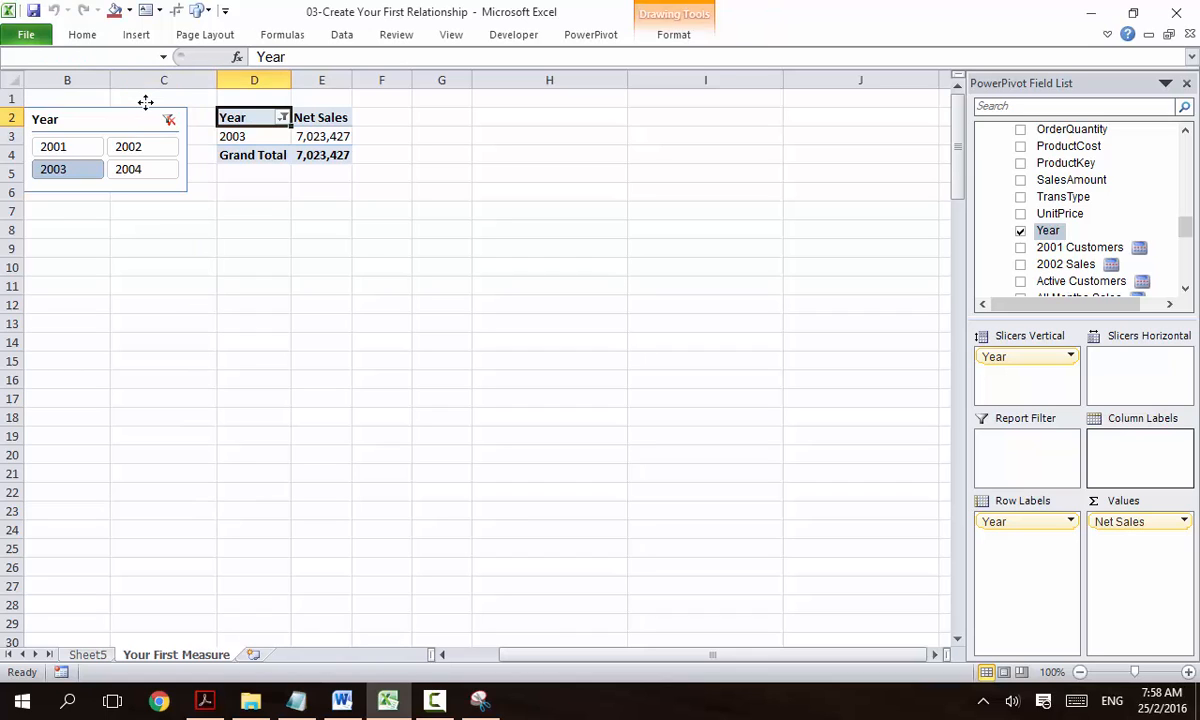
pyautogui.click(146, 109)
pyautogui.press('Delete')
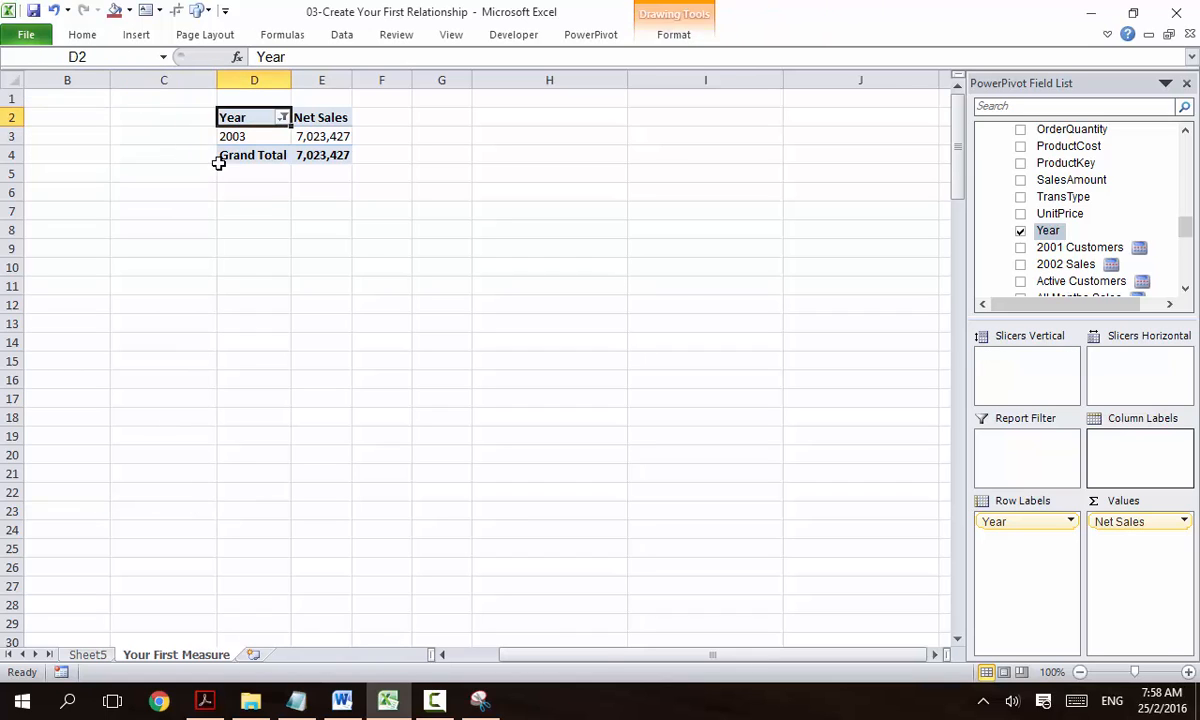
# - Clear the filter on the PivotTable's Year row labels to include every year
pyautogui.click(219, 168)
pyautogui.moveTo(228, 137); pyautogui.dragTo(300, 137)
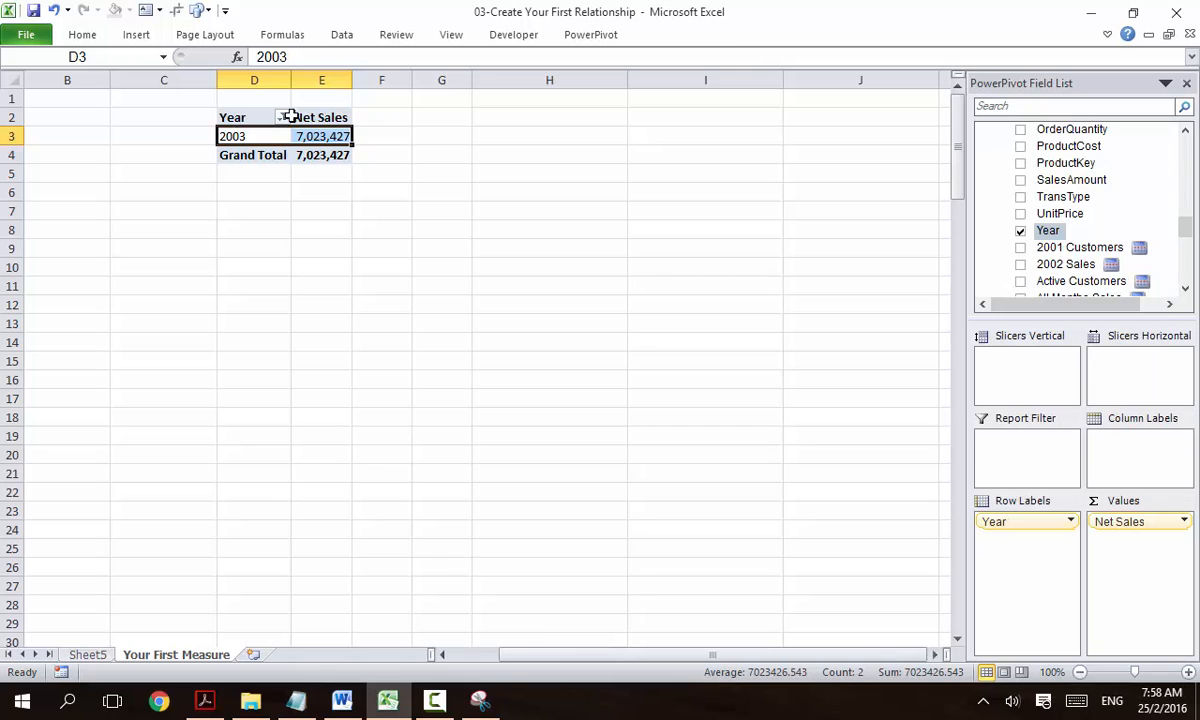
pyautogui.click(282, 117)
pyautogui.click(130, 204)
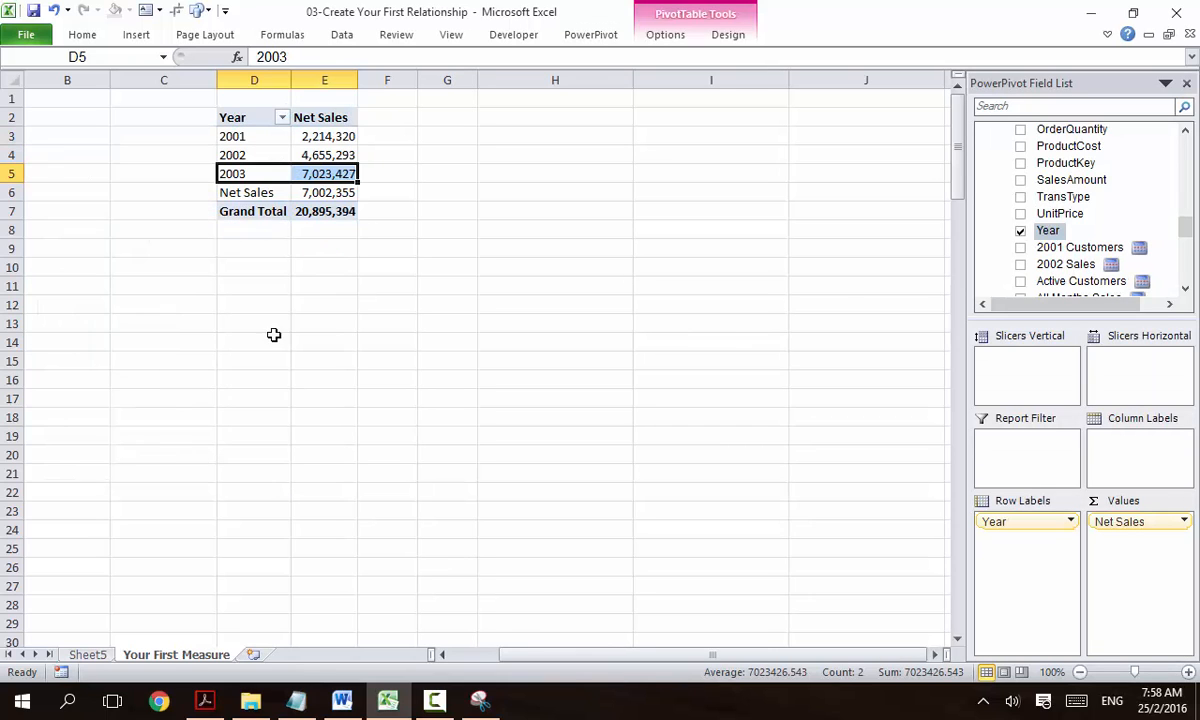
pyautogui.click(265, 170)
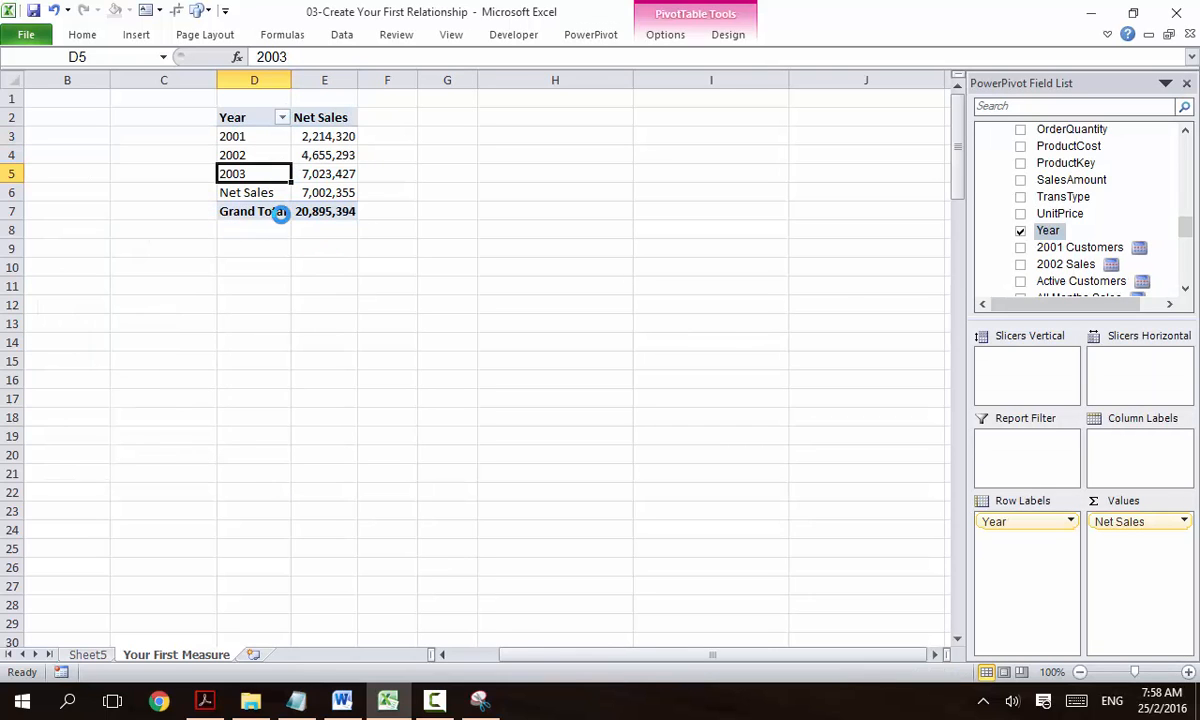
# - Autofit the width of the PivotTable's Net Sales column so the grand total fits
pyautogui.scroll(2, 281, 214)
pyautogui.hotkey('ctrl', 'Home')
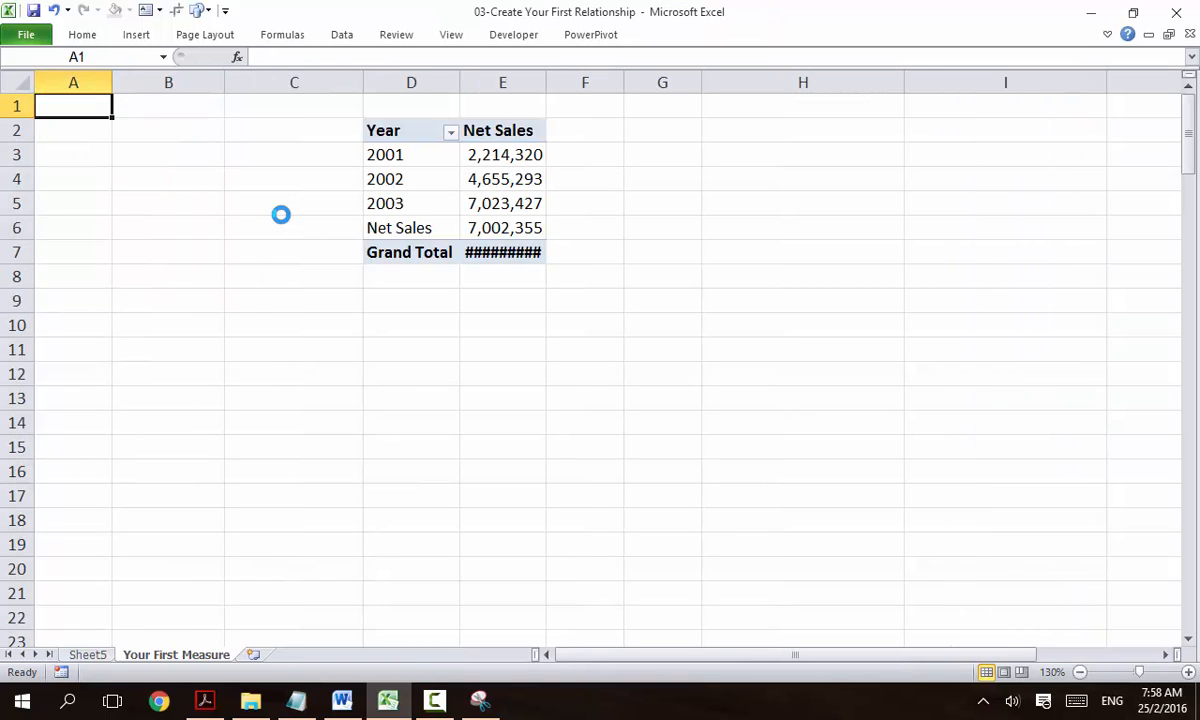
pyautogui.click(488, 203)
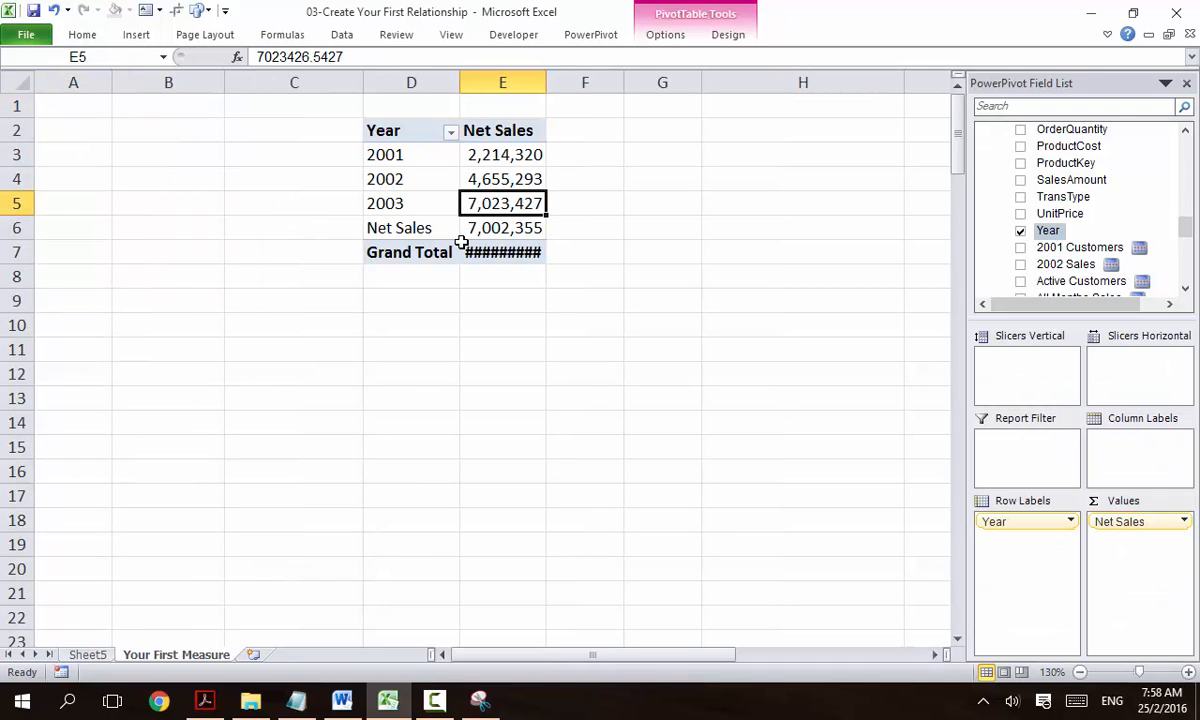
pyautogui.doubleClick(546, 83)
pyautogui.scroll(-1, 467, 309)
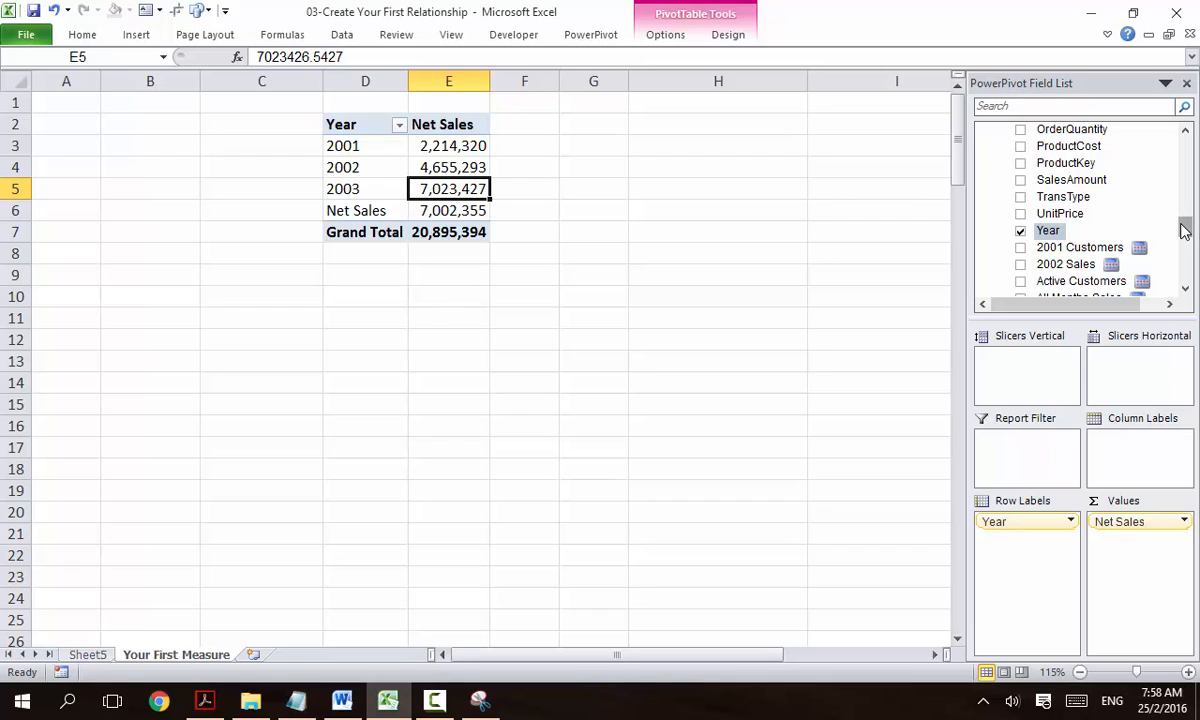
# - Add the Active Customers measure to the PivotTable's values below Net Sales
pyautogui.scroll(1, 1183, 228)
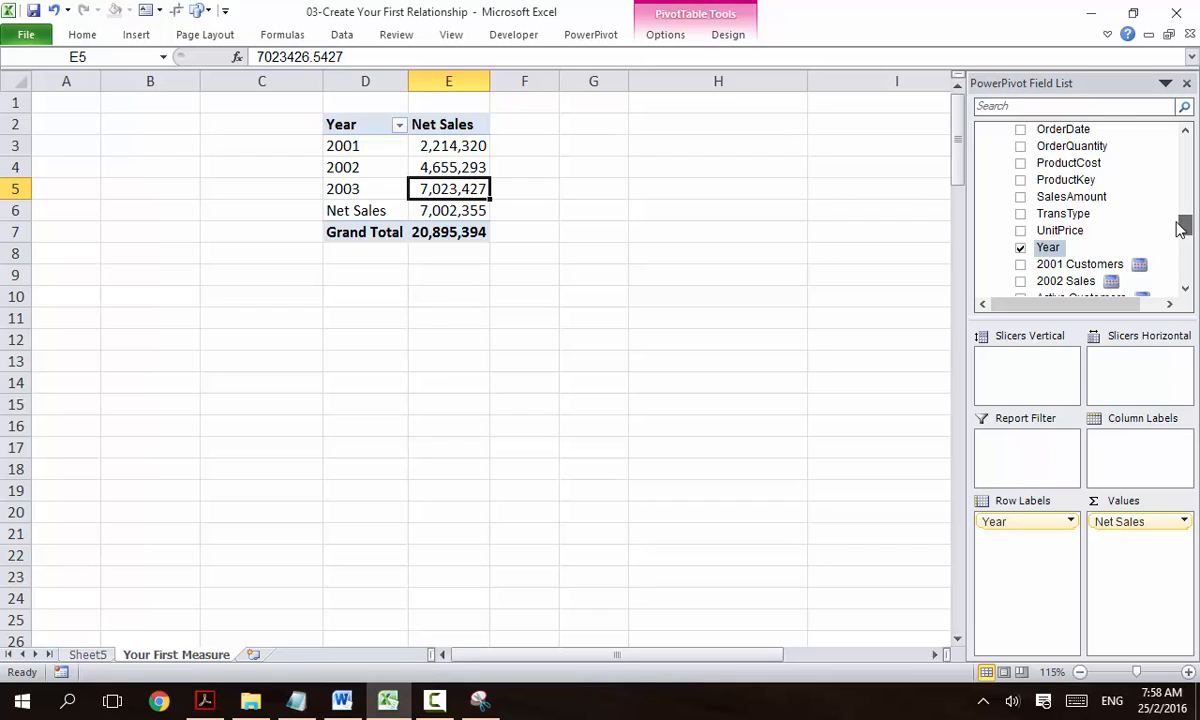
pyautogui.click(423, 146)
pyautogui.click(418, 167)
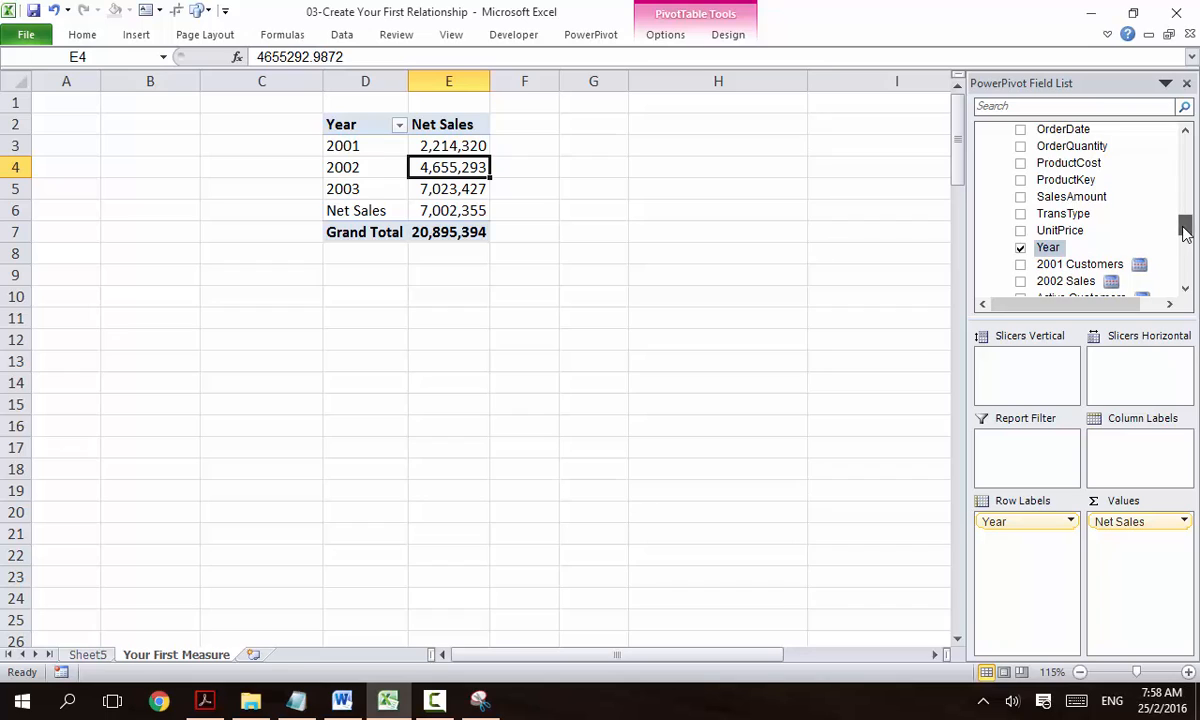
pyautogui.moveTo(1185, 228); pyautogui.dragTo(1183, 248)
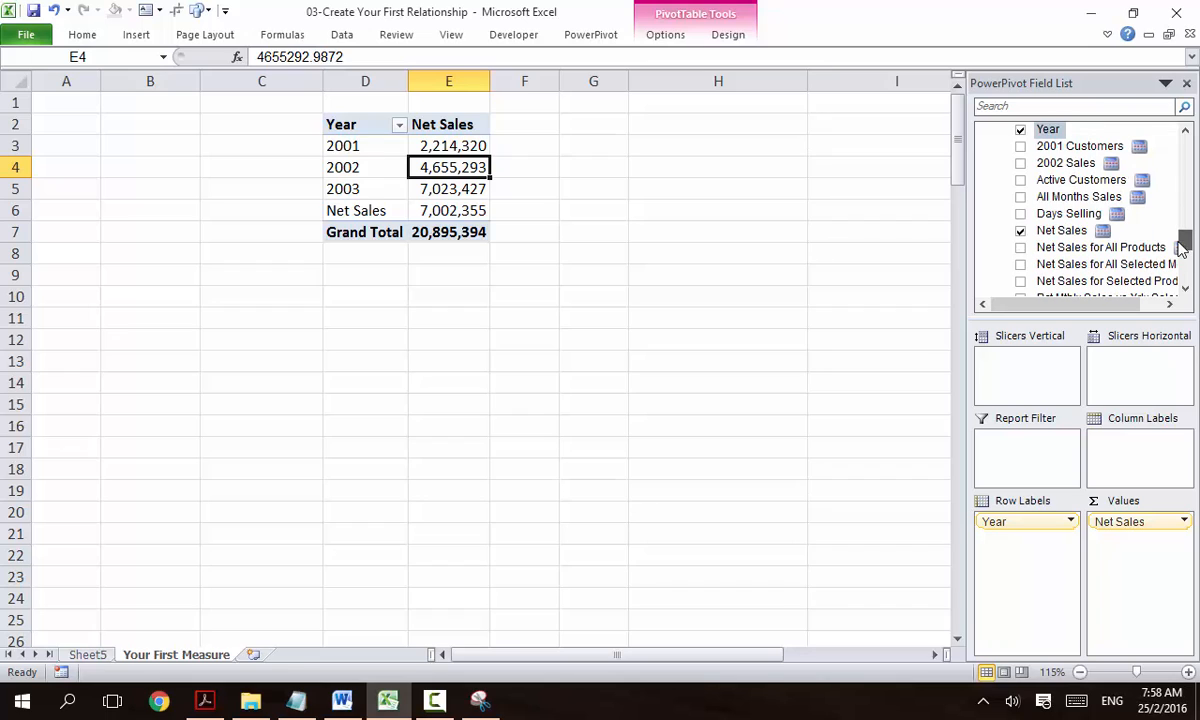
pyautogui.click(1034, 182)
pyautogui.moveTo(1034, 182); pyautogui.dragTo(1110, 575)
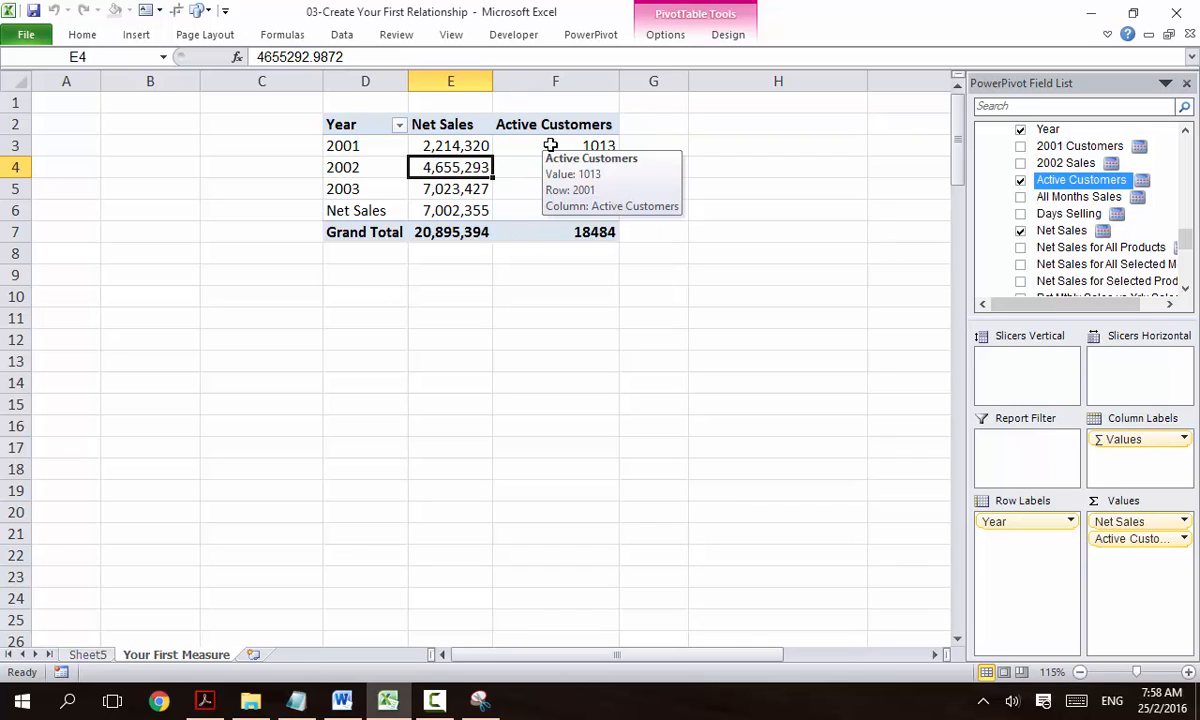
# - Start a new measure in the Sales table named "Purchased by Parents" and move its dialog clear of the PivotTable headings
pyautogui.click(590, 36)
pyautogui.click(113, 90)
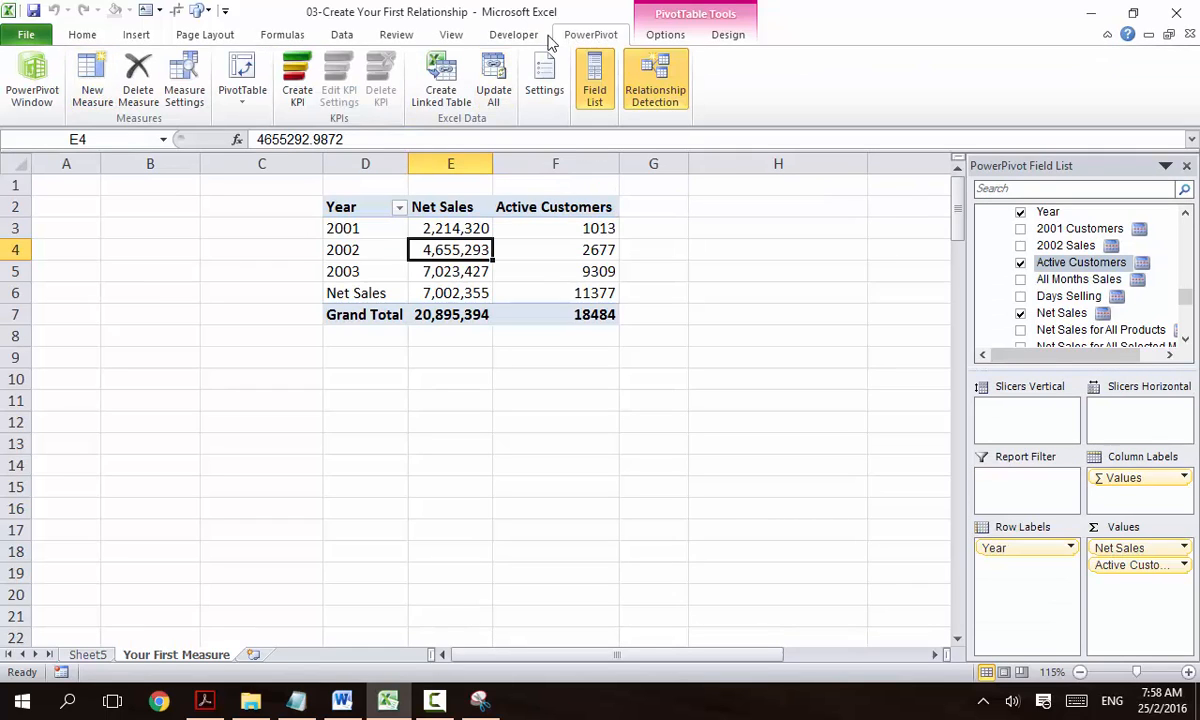
pyautogui.click(86, 90)
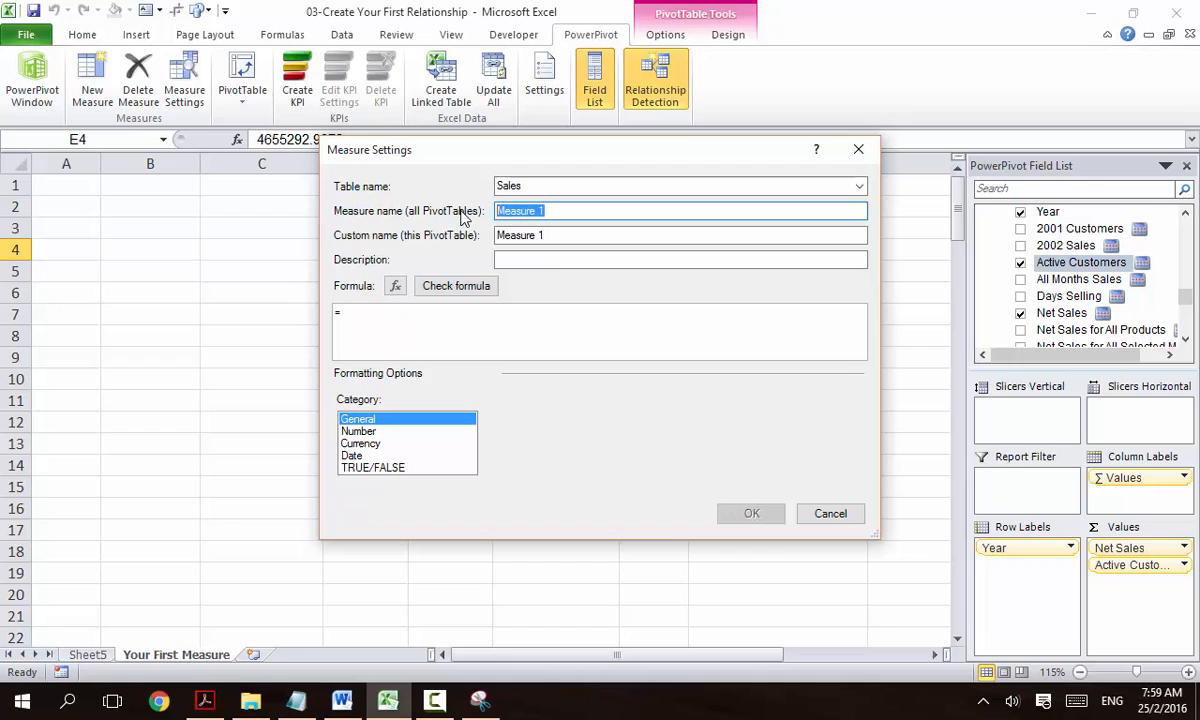
pyautogui.write('Sales')
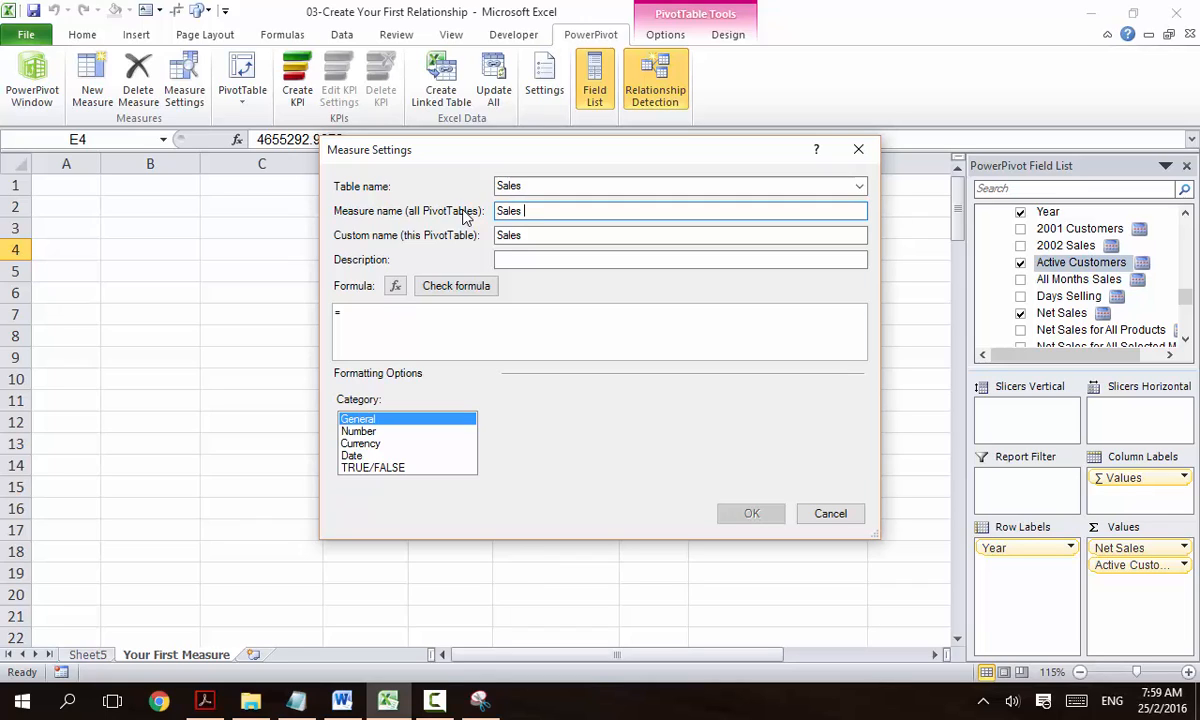
pyautogui.press('BackSpace')
pyautogui.hotkey('shift', 'Home')
pyautogui.write('Parent')
pyautogui.press('BackSpace')
pyautogui.press('BackSpace')
pyautogui.press('BackSpace')
pyautogui.press('BackSpace')
pyautogui.press('BackSpace')
pyautogui.write('urchased by Parent')
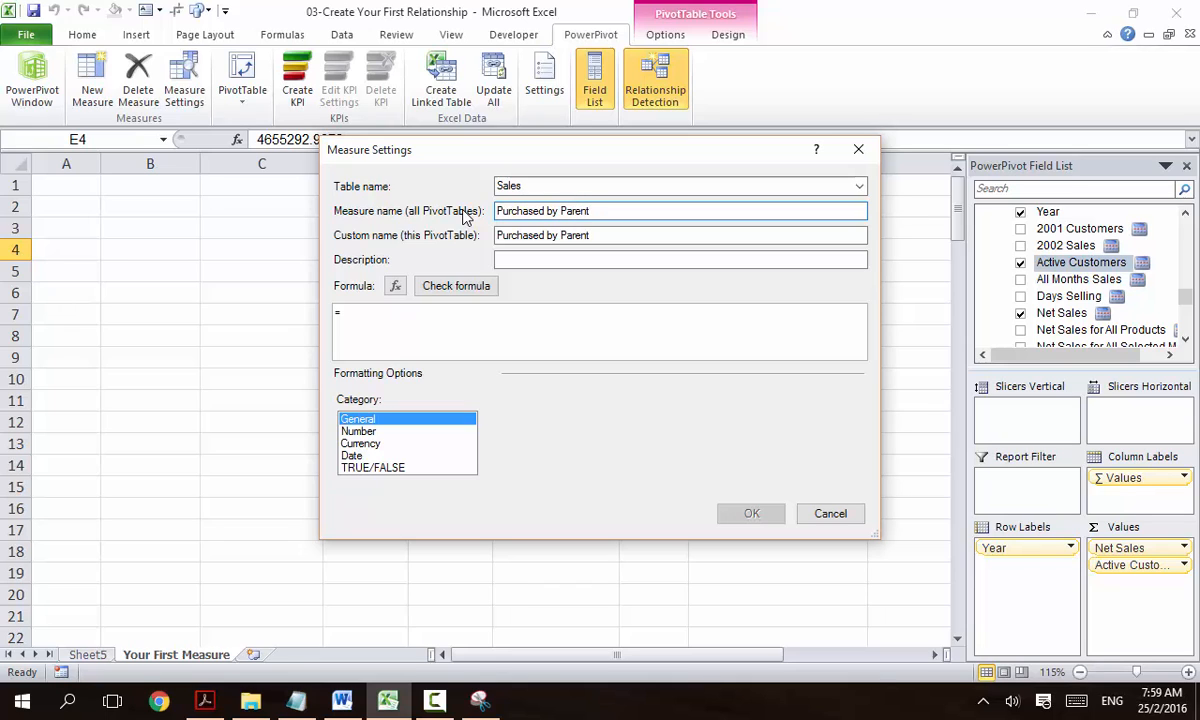
pyautogui.write('s')
pyautogui.moveTo(425, 148); pyautogui.dragTo(327, 269)
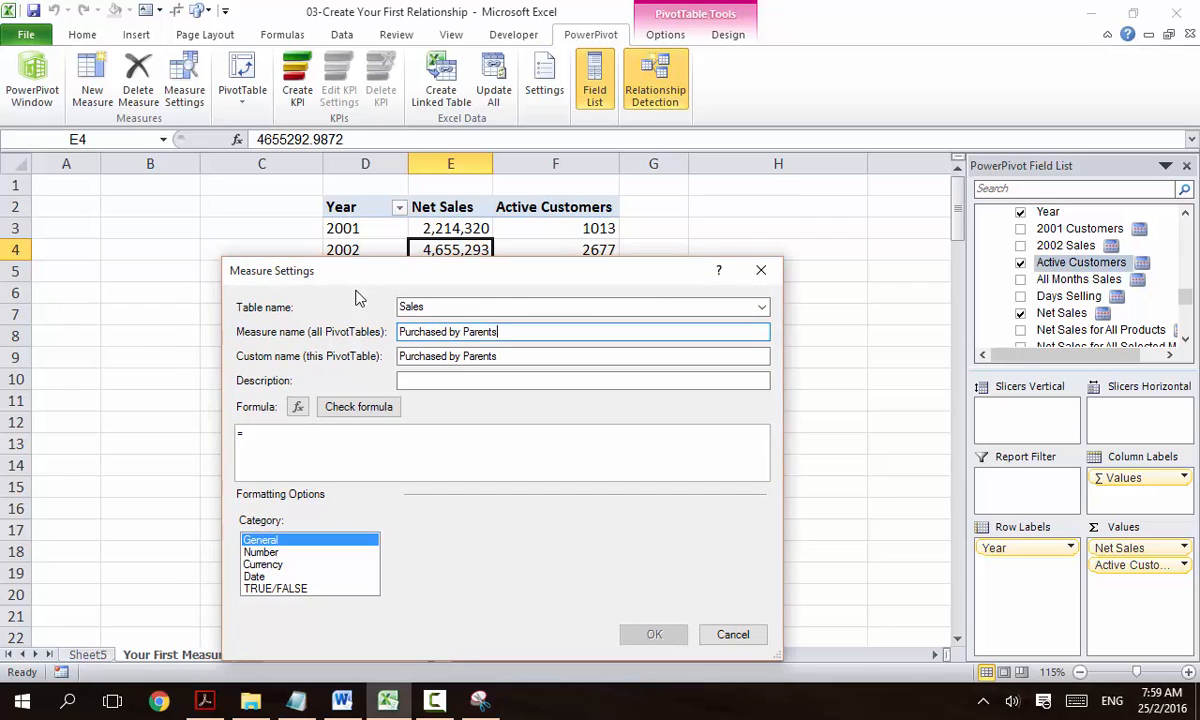
# - Begin the measure's formula with =CALCULATE([Net Sales], using Net Sales as the expression
pyautogui.click(297, 456)
pyautogui.write('cal')
pyautogui.press('Tab')
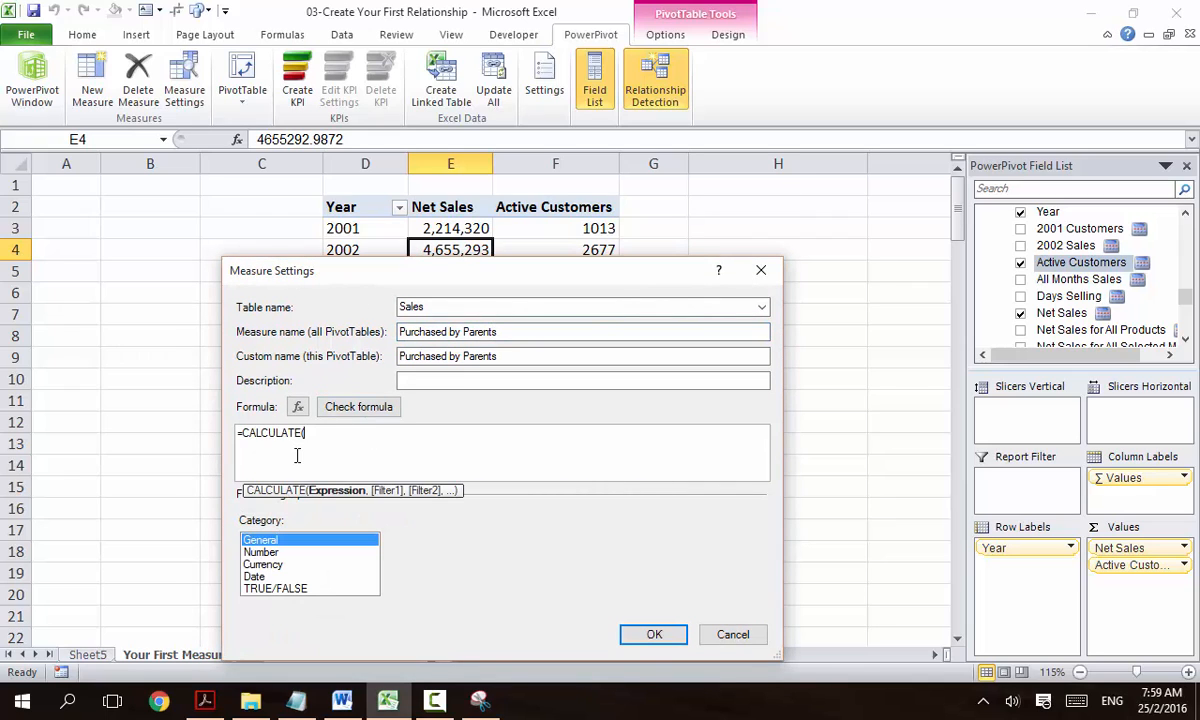
pyautogui.write('[')
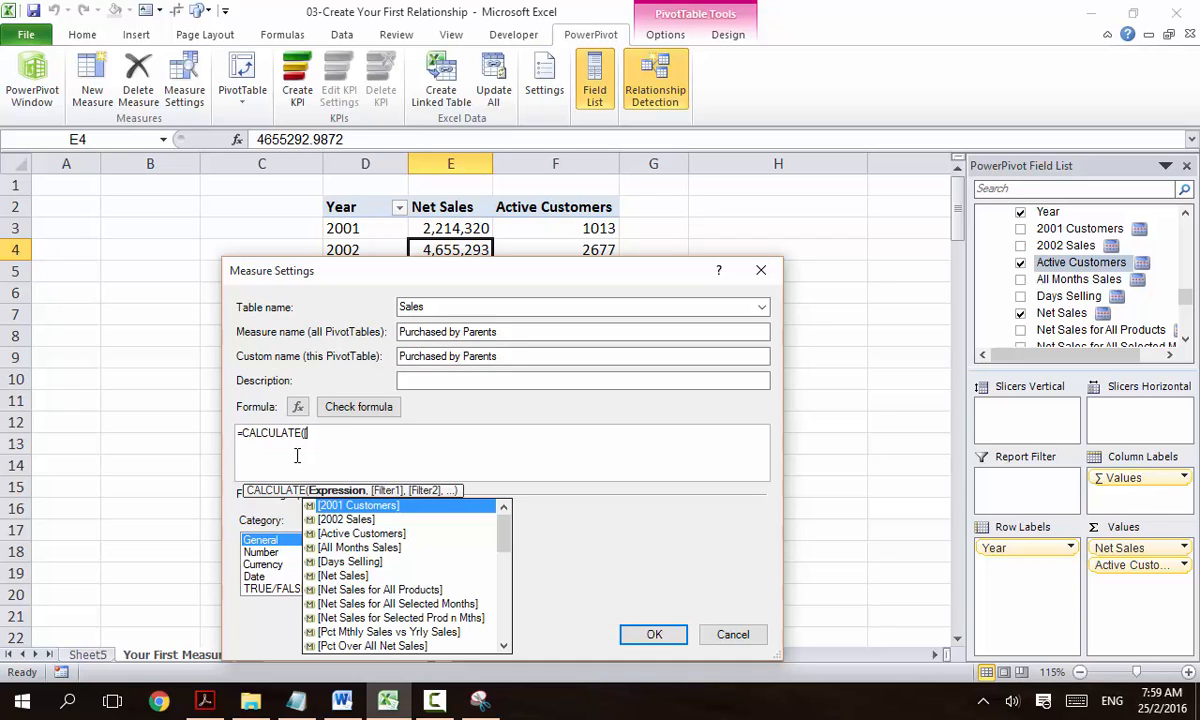
pyautogui.write('net')
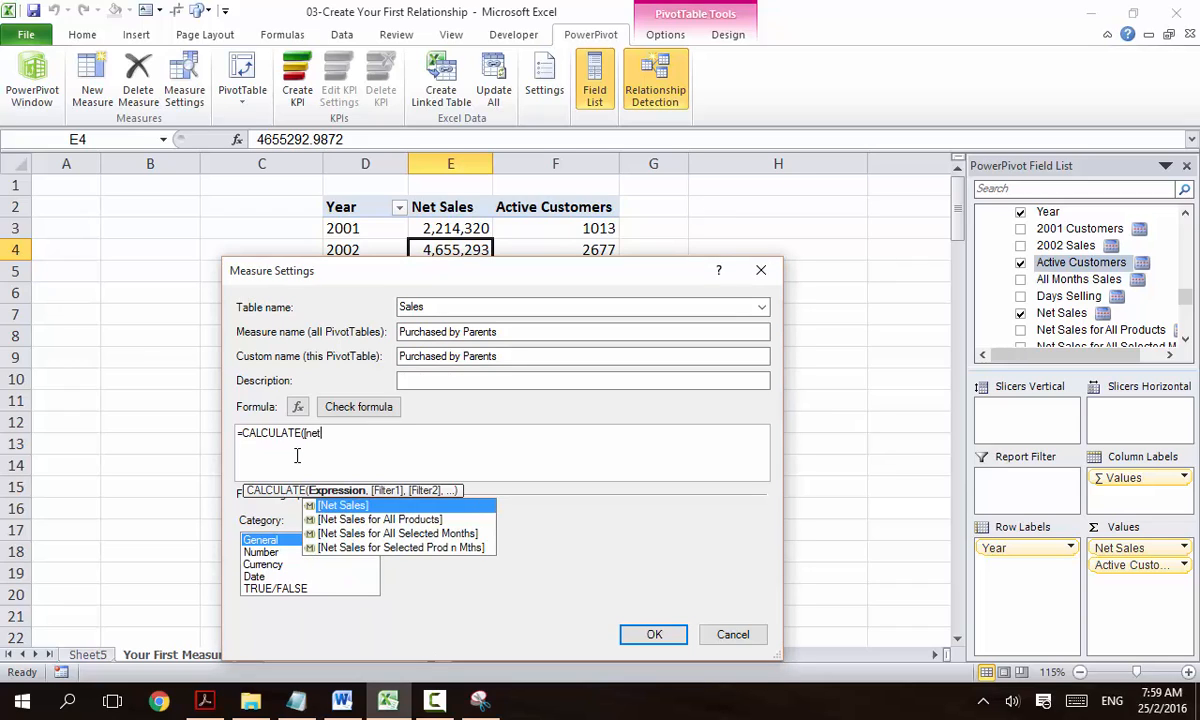
pyautogui.press('Tab')
pyautogui.write(',')
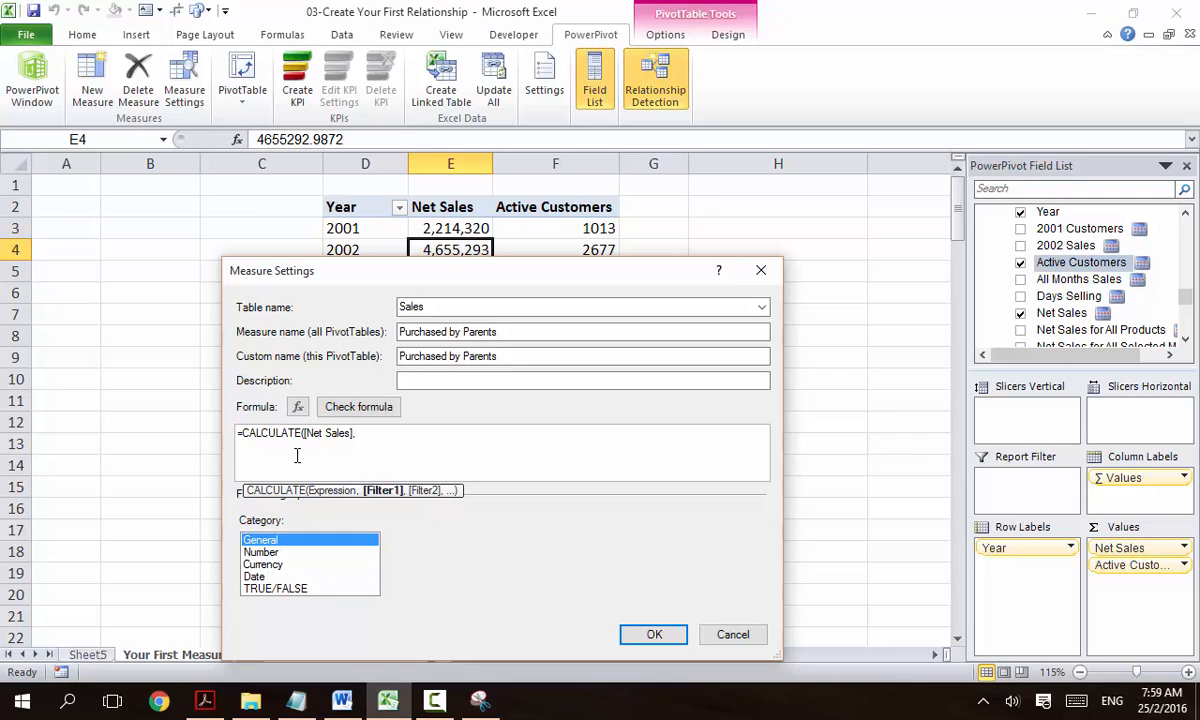
# - Complete the CALCULATE formula with the filter Customers[NumberChildrenAtHome]>0 and close its bracket
pyautogui.write('cust')
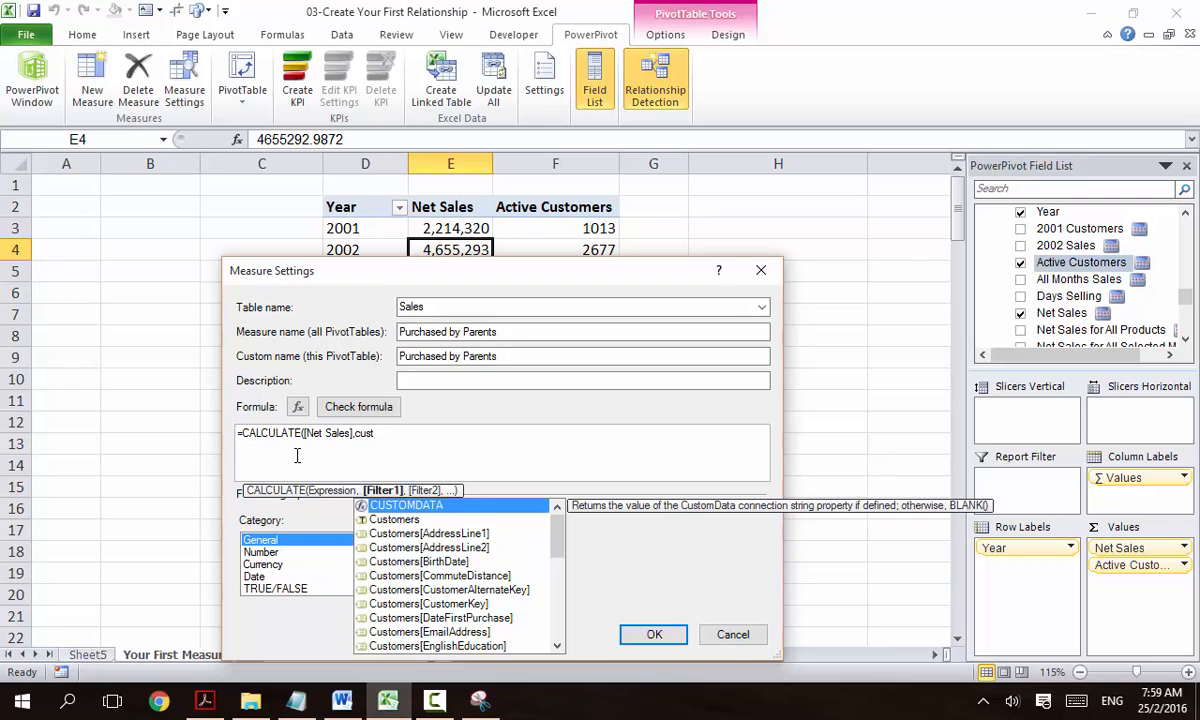
pyautogui.press('Down')
pyautogui.press('Down')
pyautogui.press('Down')
pyautogui.press('Down')
pyautogui.press('Down')
pyautogui.press('Down')
pyautogui.press('Down')
pyautogui.press('Down')
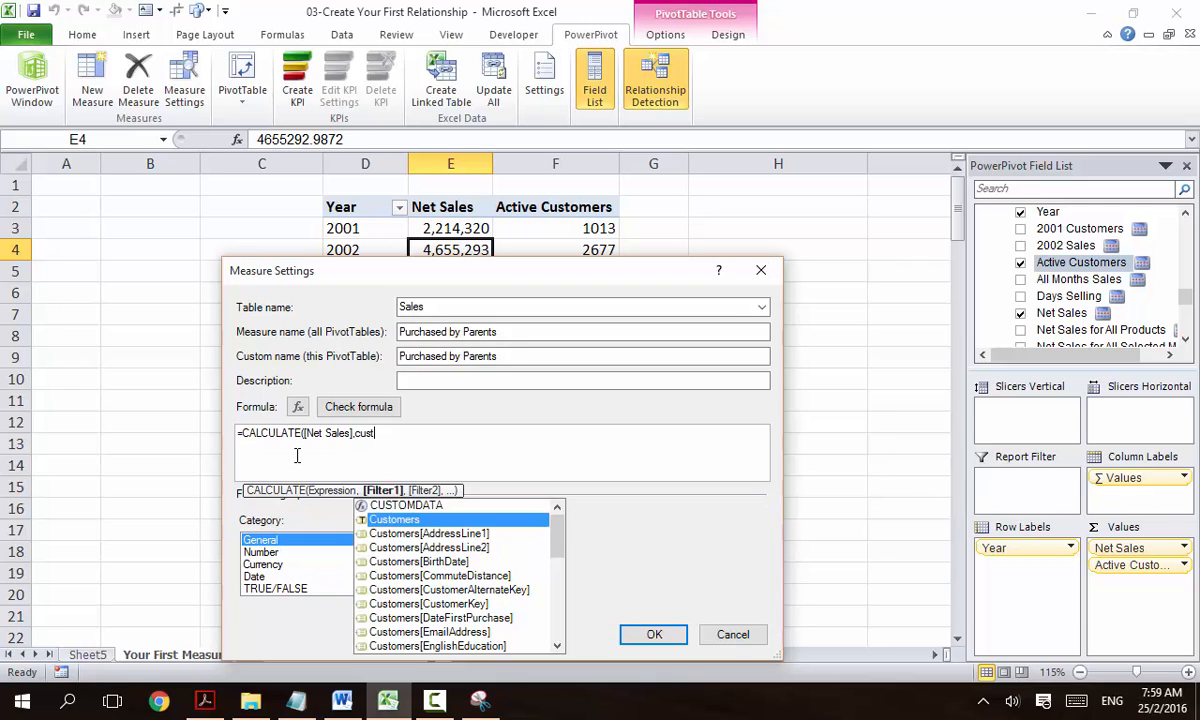
pyautogui.press('Down')
pyautogui.press('Down')
pyautogui.press('Down')
pyautogui.press('Down')
pyautogui.press('Down')
pyautogui.press('Down')
pyautogui.press('Down')
pyautogui.press('Down')
pyautogui.press('Down')
pyautogui.press('Down')
pyautogui.press('Down')
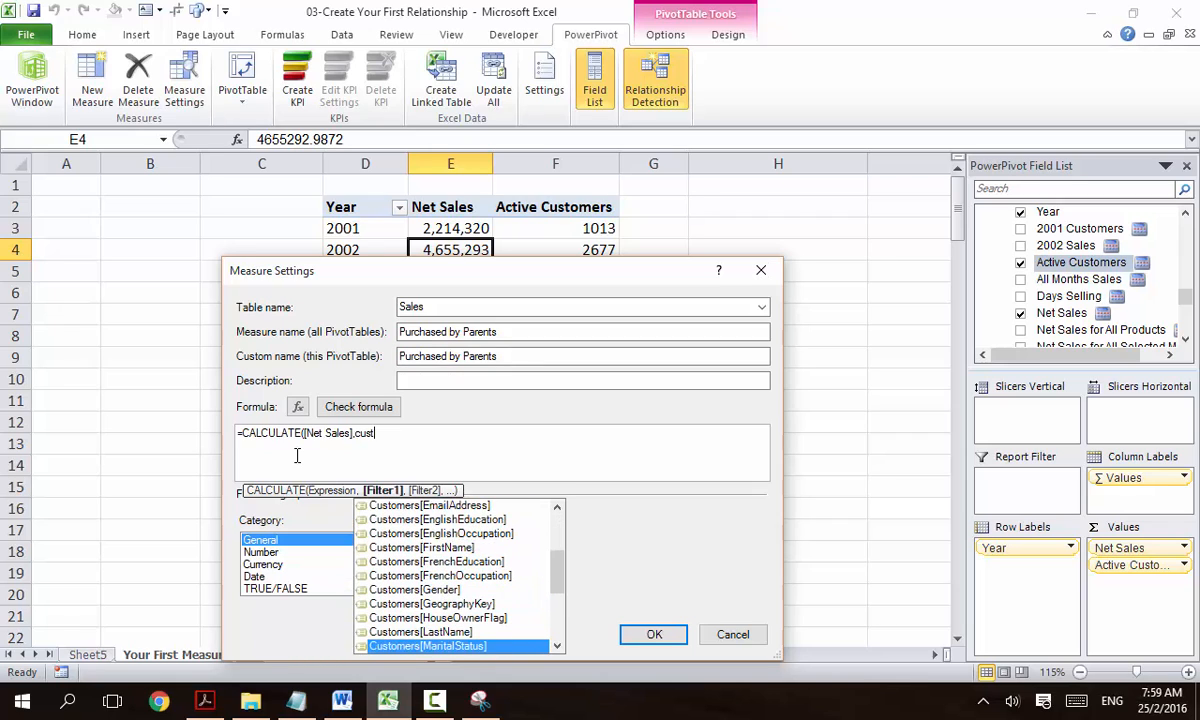
pyautogui.press('Down')
pyautogui.press('Down')
pyautogui.press('Down')
pyautogui.press('Down')
pyautogui.press('Down')
pyautogui.press('Down')
pyautogui.press('Up')
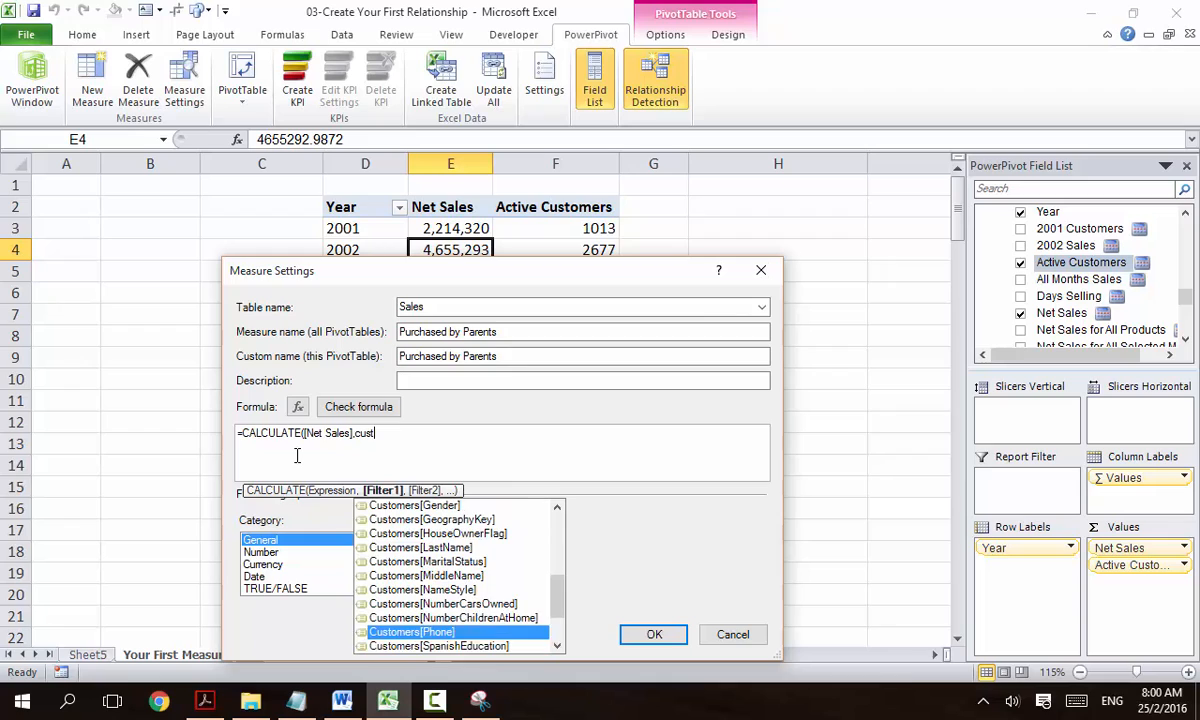
pyautogui.press('Up')
pyautogui.press('Tab')
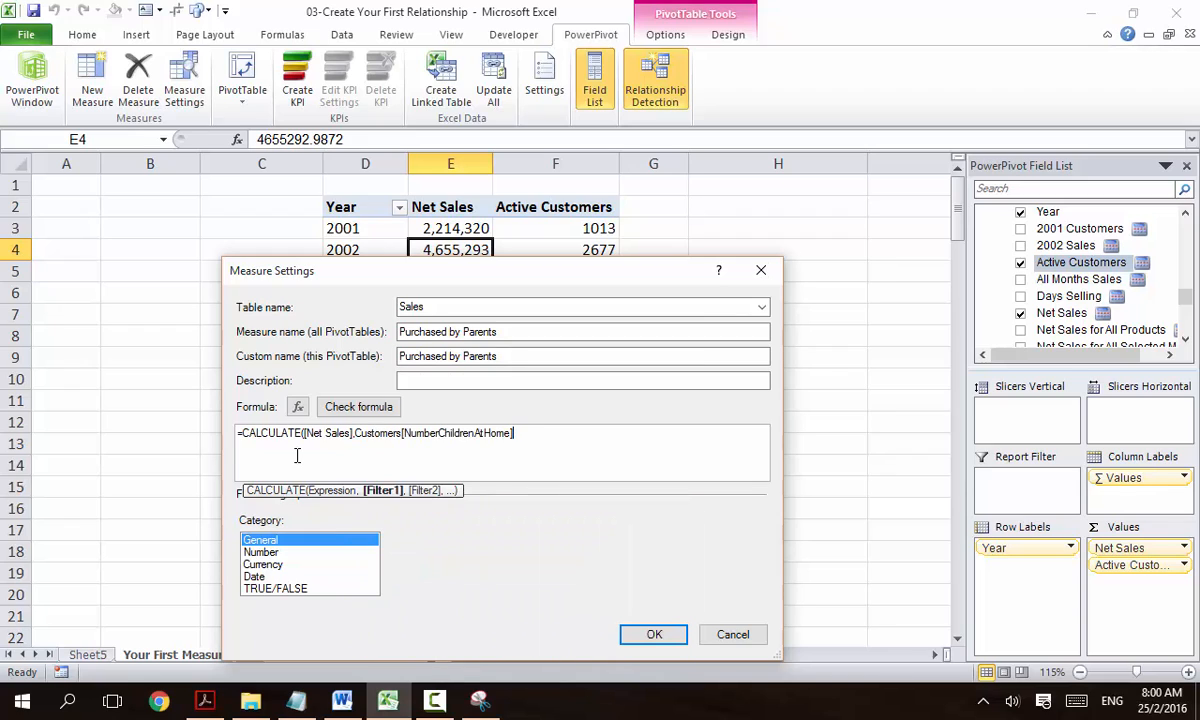
pyautogui.write('>0)')
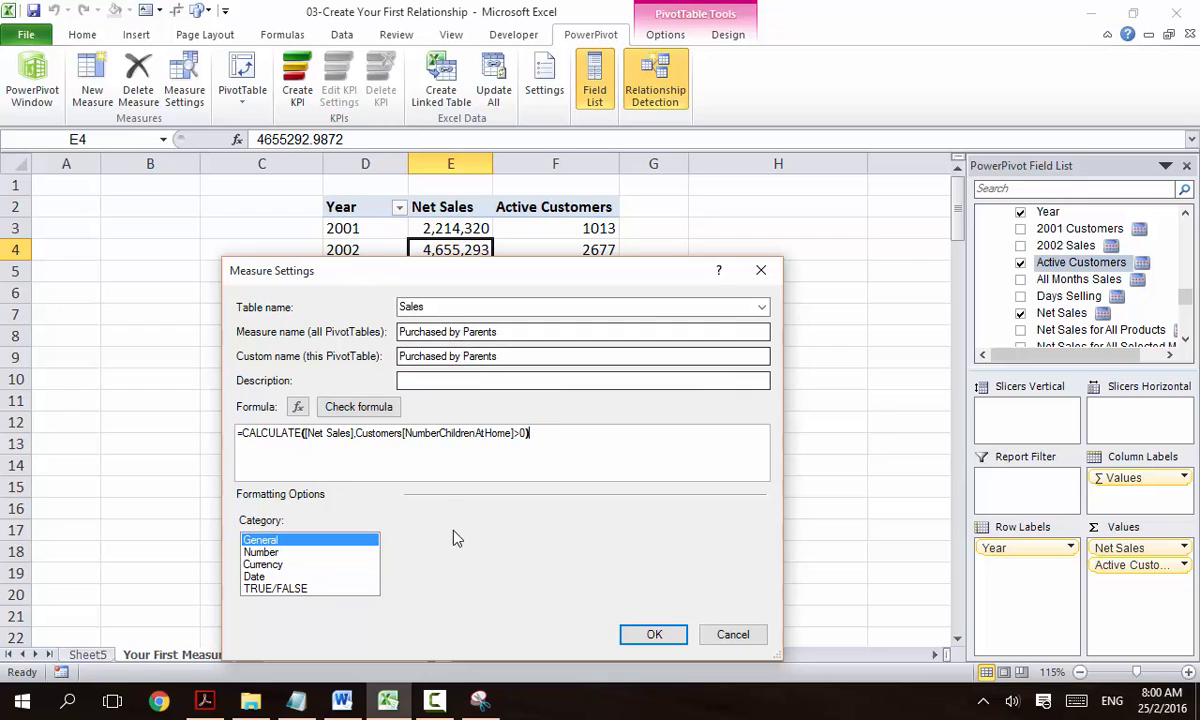
# - Format the Purchased by Parents measure as a decimal number with 0 decimal places and create it
pyautogui.click(262, 552)
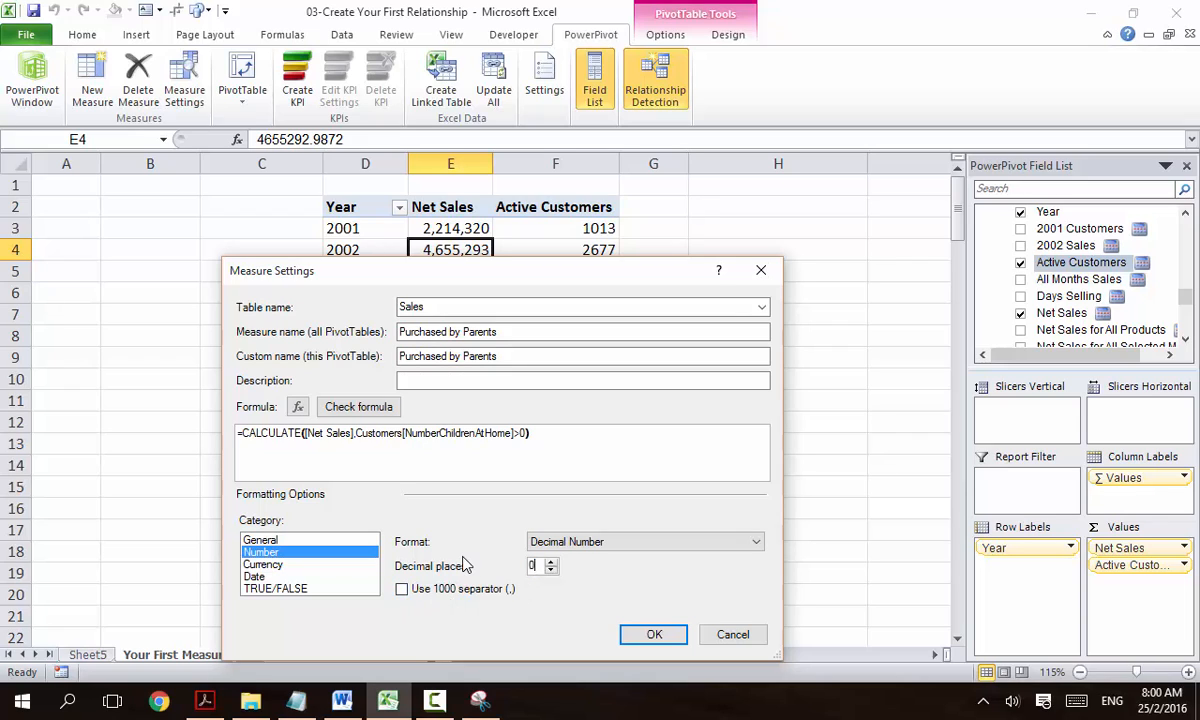
pyautogui.click(650, 635)
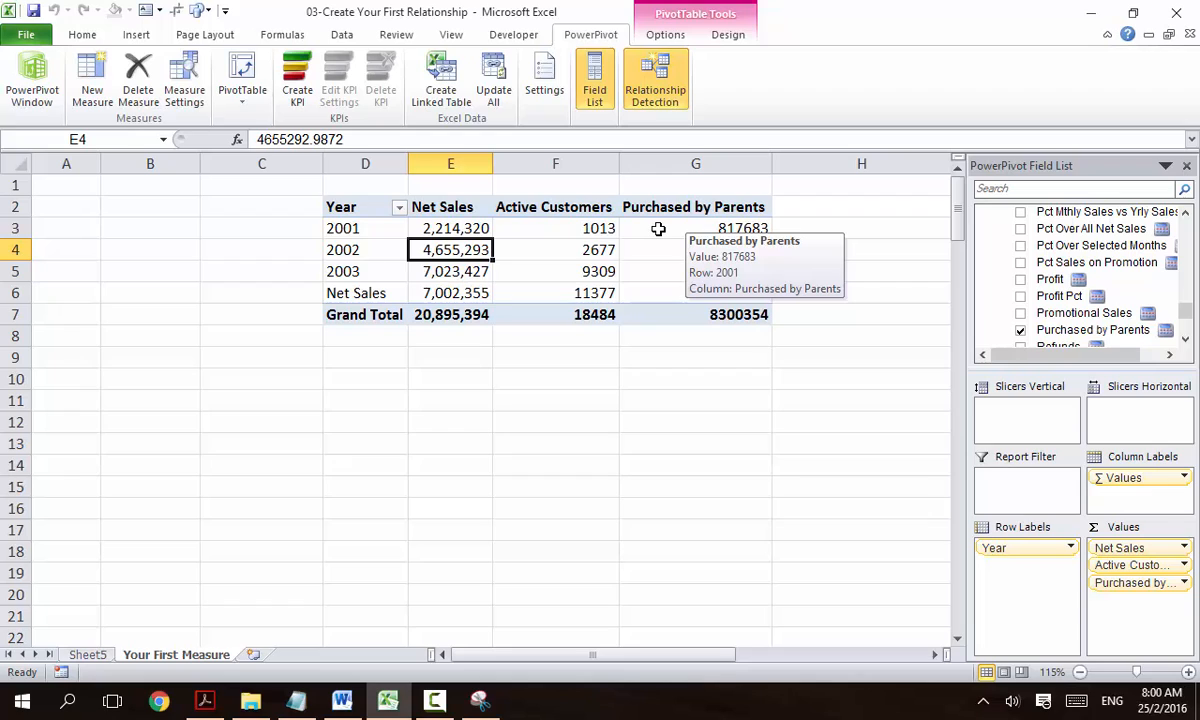
# - Inspect the 2001 Purchased by Parents value, consult the Sales to Parents example in the Word document, and return to the Excel workbook
pyautogui.click(658, 229)
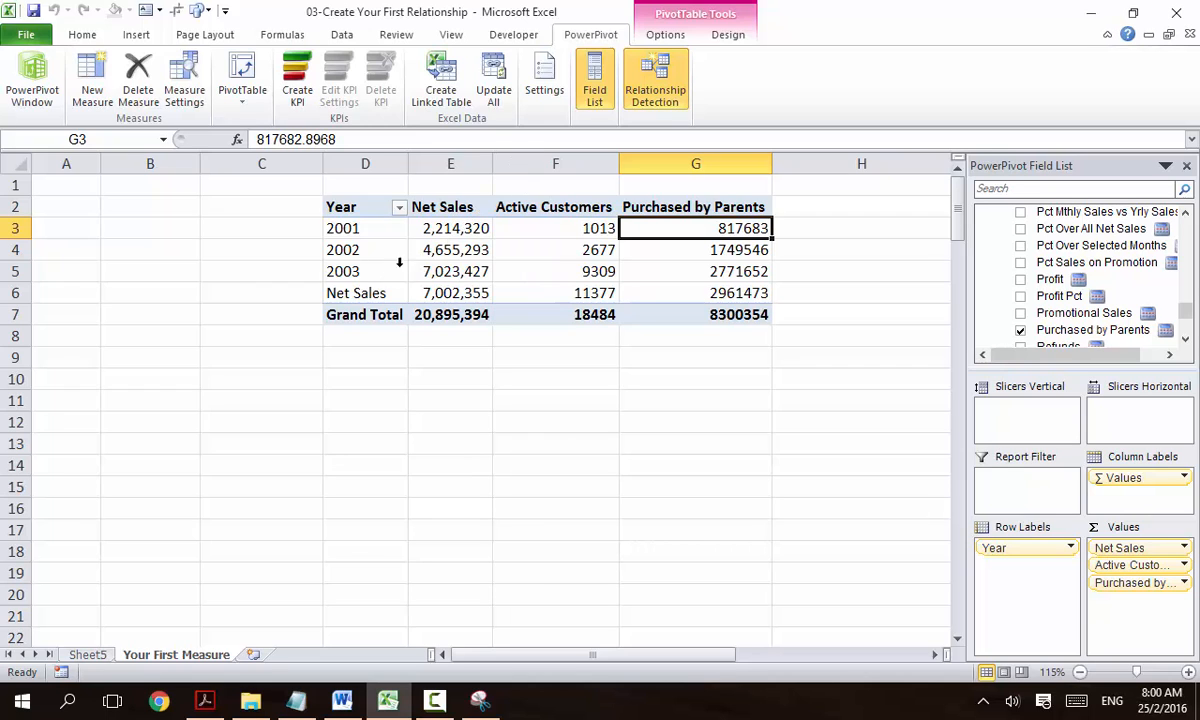
pyautogui.click(342, 702)
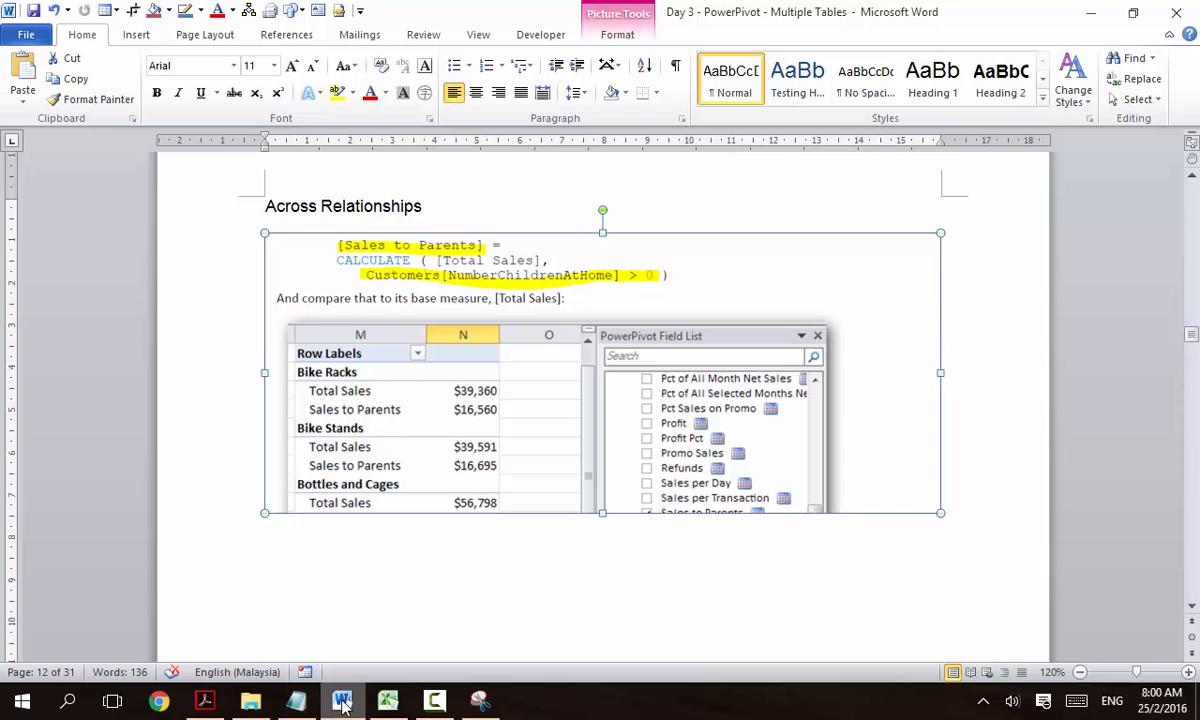
pyautogui.click(342, 702)
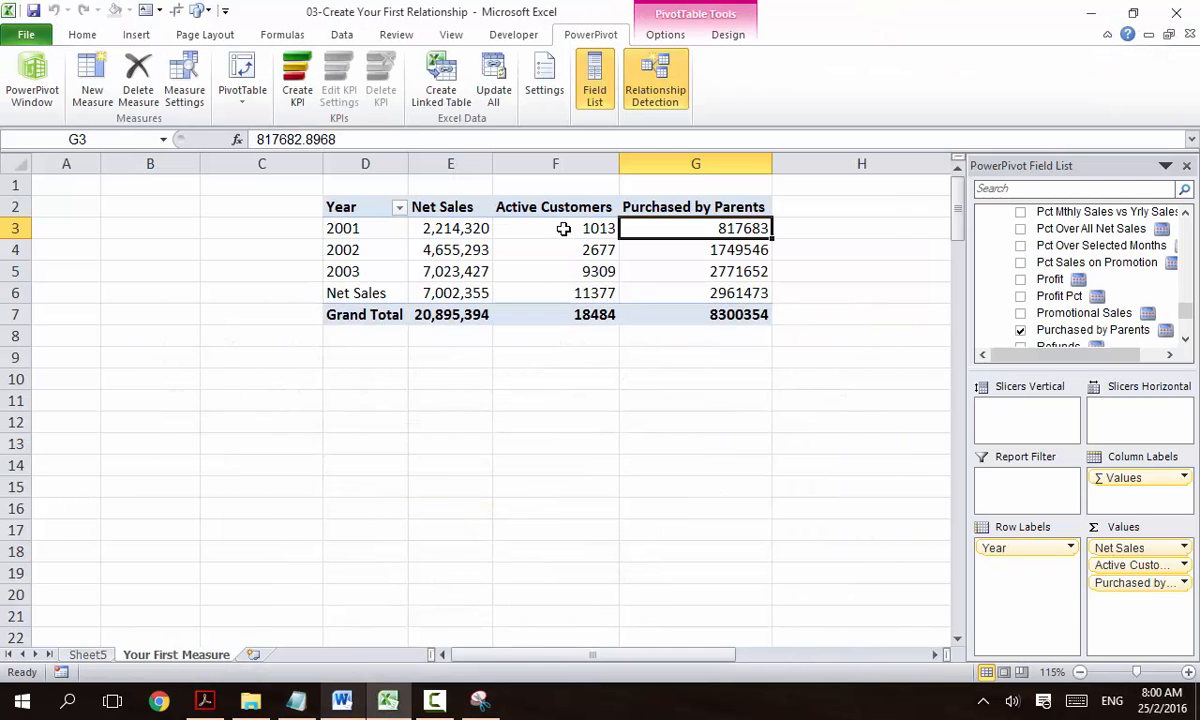
pyautogui.moveTo(672, 244)
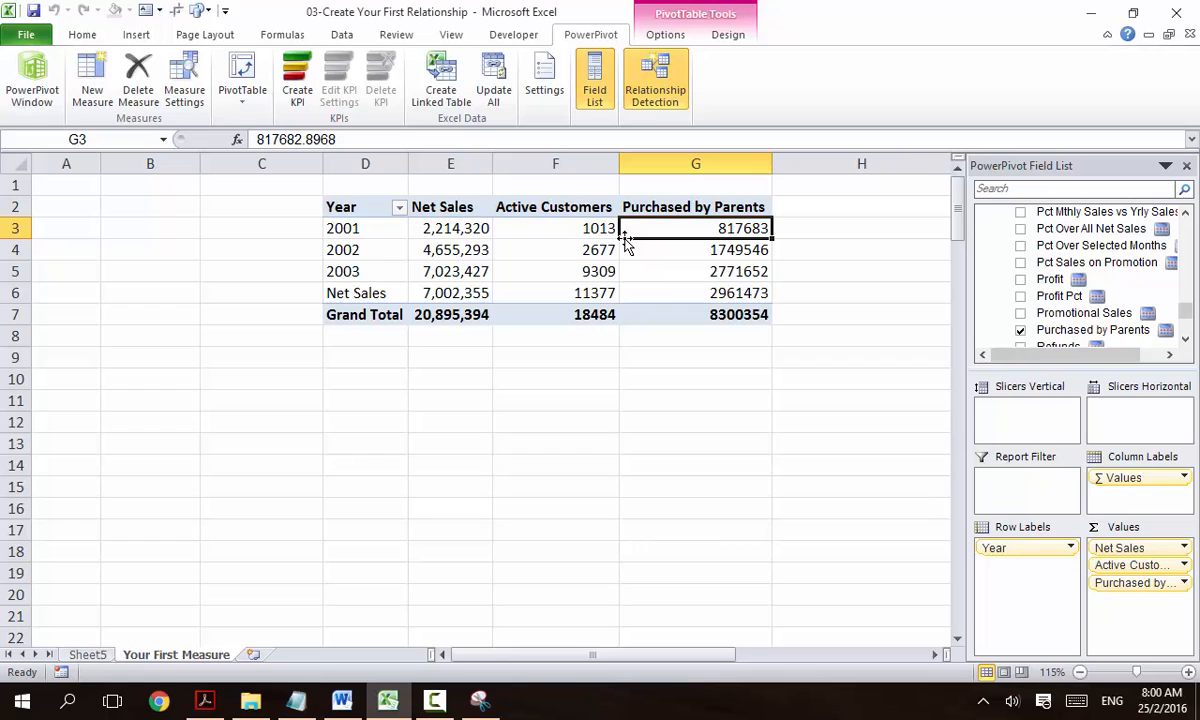
# - Start a new measure in the Sales table and name it Not Purchased By Parent
pyautogui.click(91, 76)
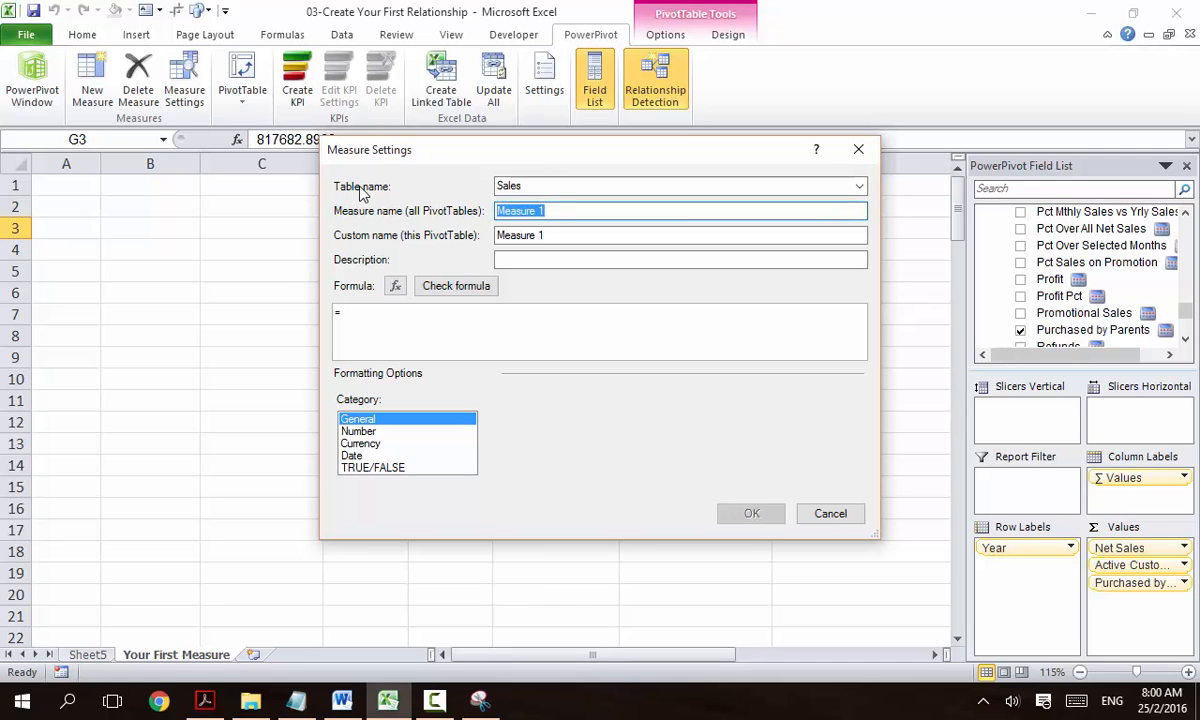
pyautogui.write('P')
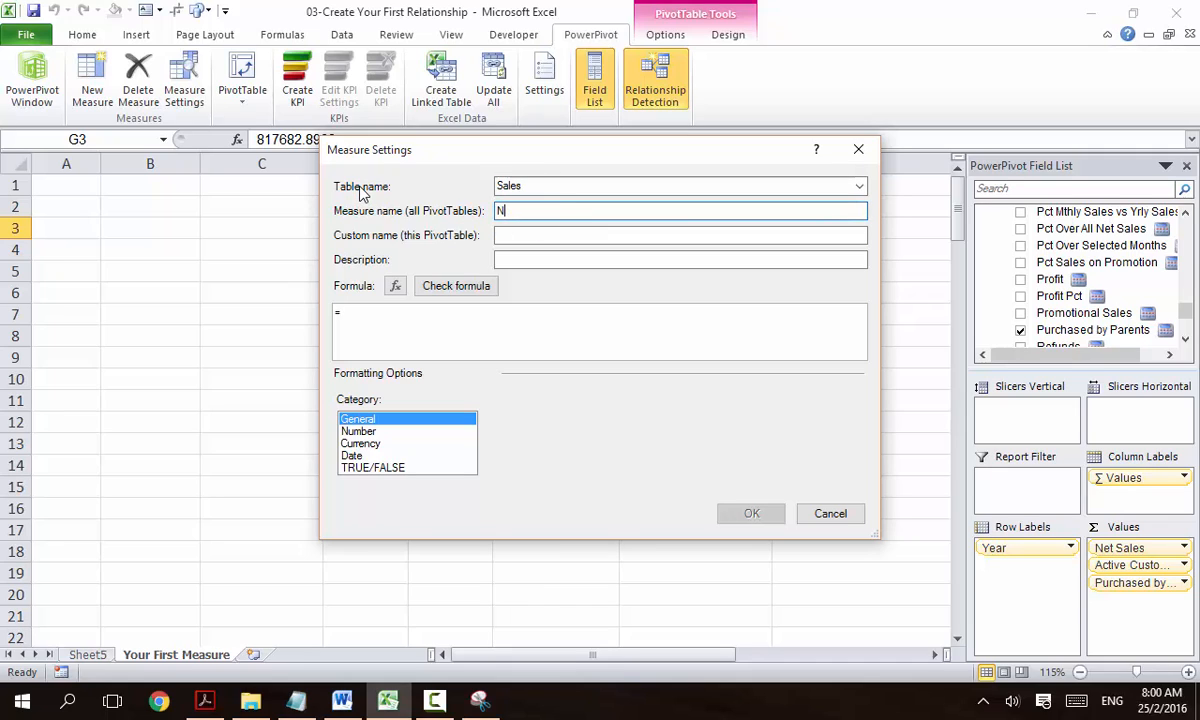
pyautogui.write('et Puc')
pyautogui.write('hased')
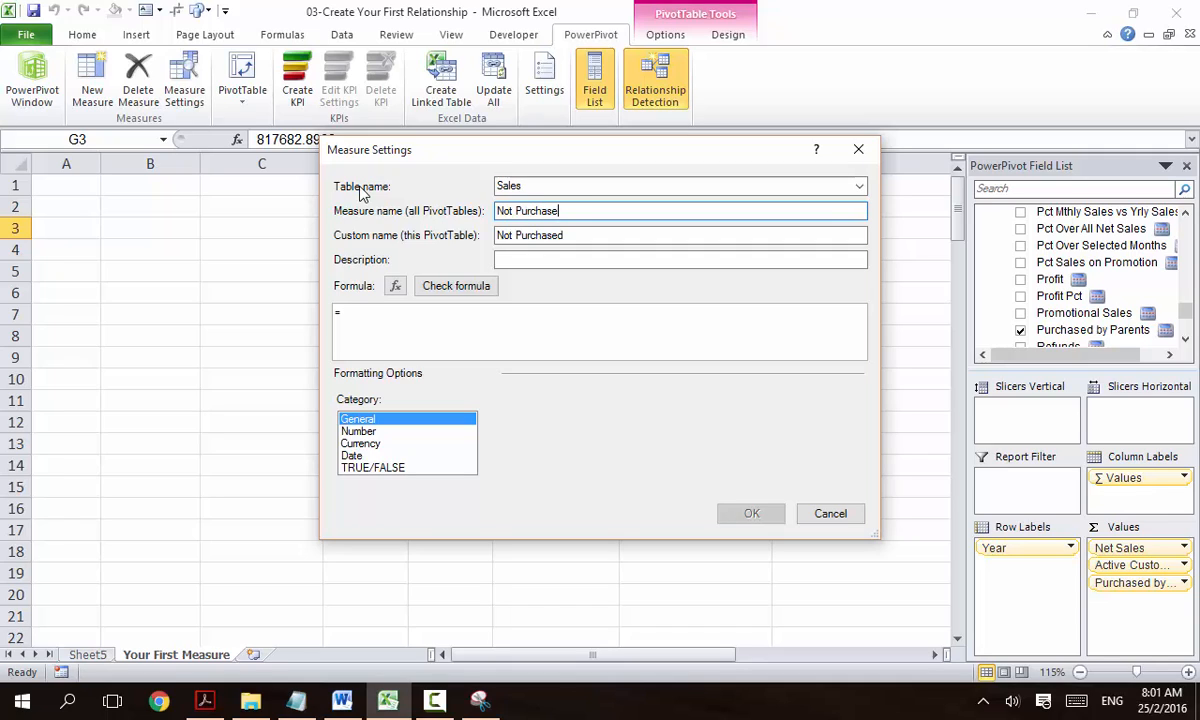
pyautogui.write(' By Parent')
# - Begin the Not Purchased By Parent formula with =CALCULATE([Net Sales], using Net Sales as the expression
pyautogui.click(410, 316)
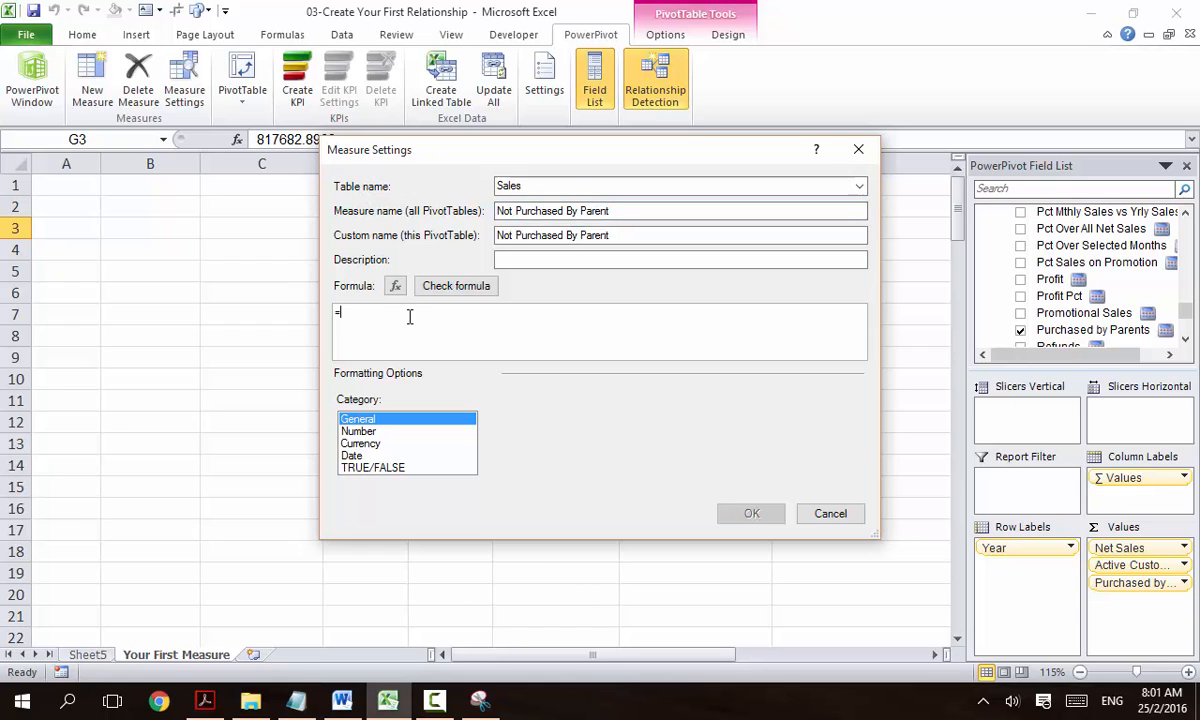
pyautogui.write('CA')
pyautogui.press('Tab')
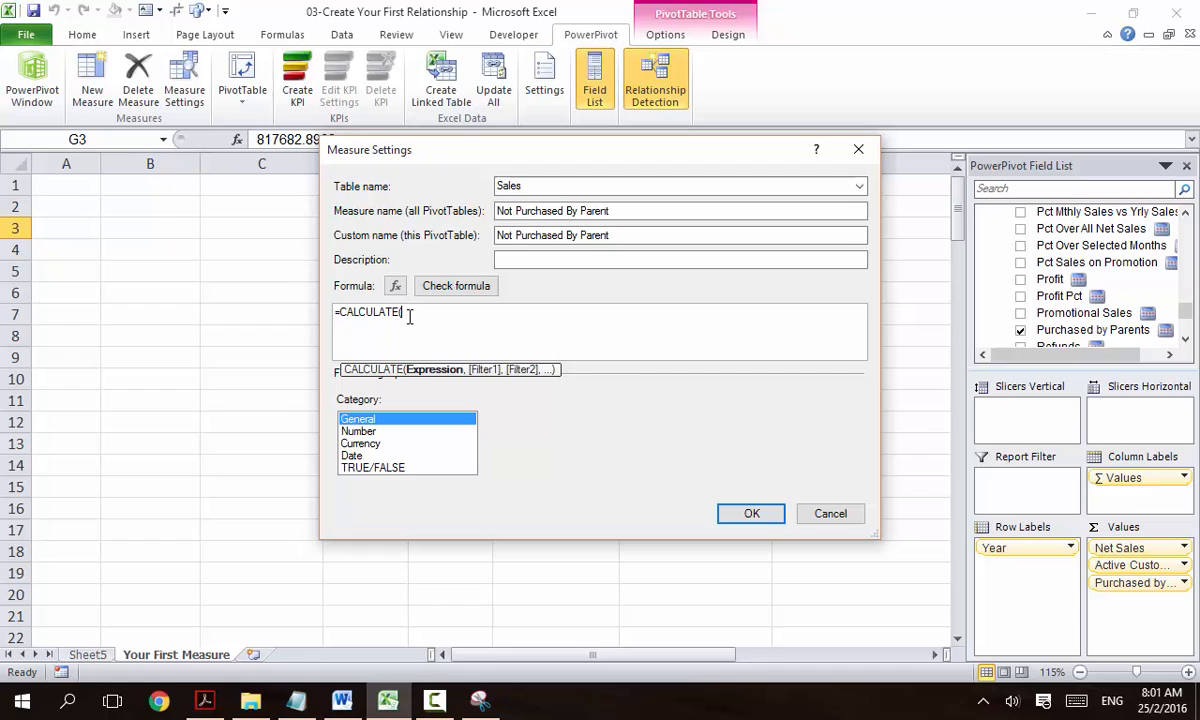
pyautogui.write('[net')
pyautogui.press('Tab')
pyautogui.write(',')
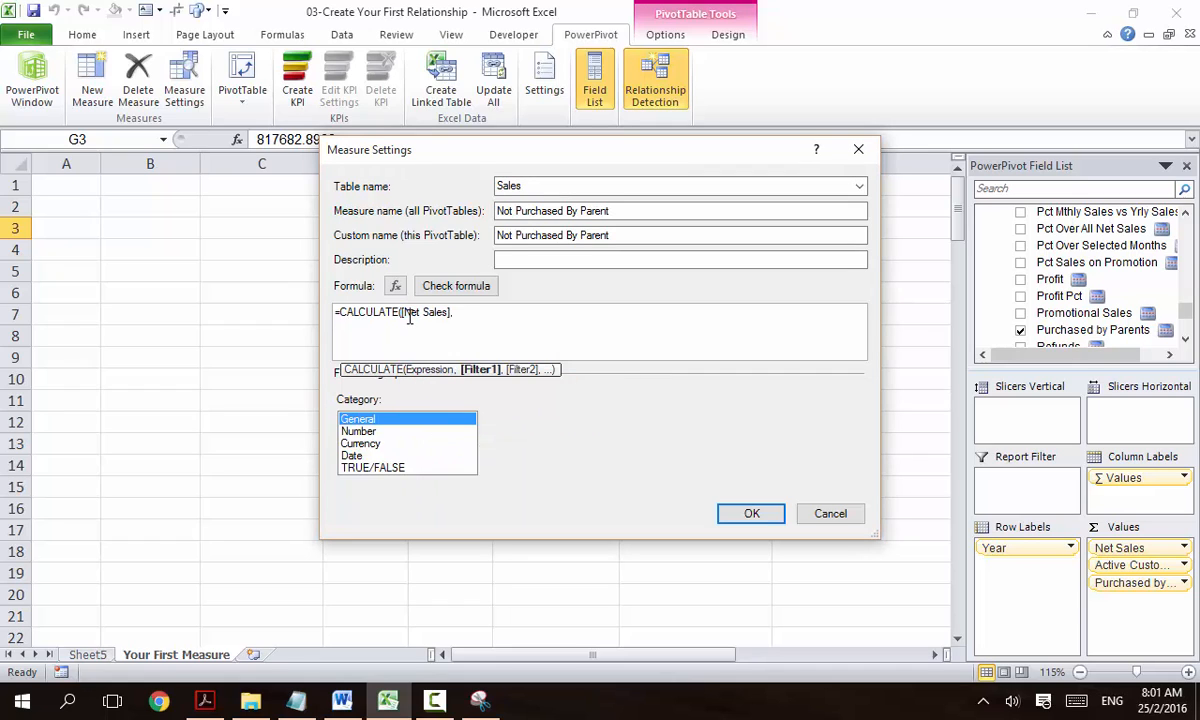
# - Add the filter Customers[NumberChildrenAtHome]=0 to the CALCULATE formula and close it
pyautogui.write('[')
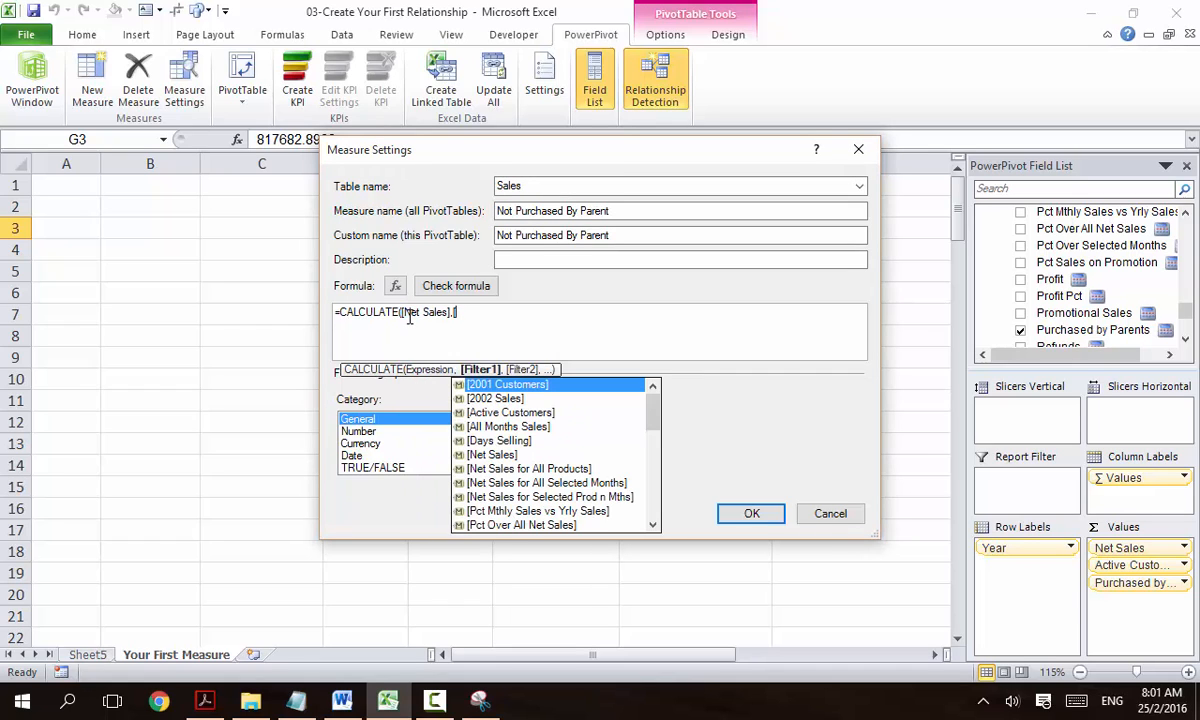
pyautogui.press('BackSpace')
pyautogui.write('sa')
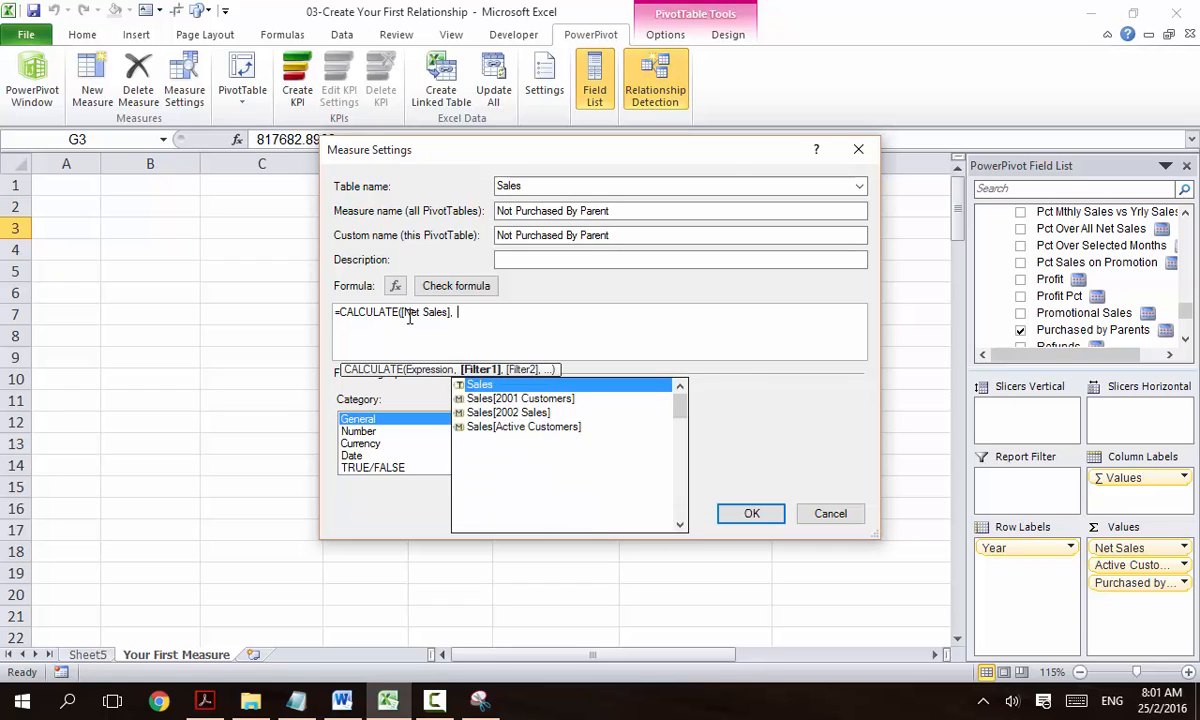
pyautogui.press('BackSpace')
pyautogui.press('BackSpace')
pyautogui.write('cust')
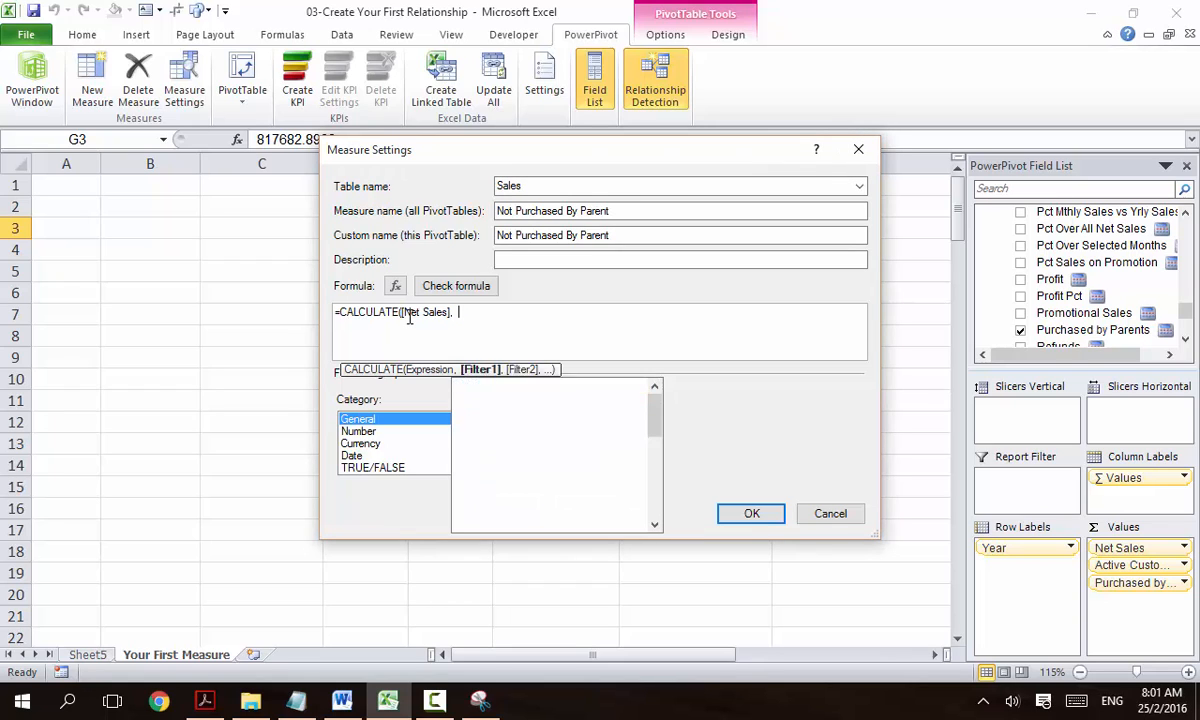
pyautogui.press('Down')
pyautogui.press('Down')
pyautogui.press('Down')
pyautogui.press('Down')
pyautogui.press('Down')
pyautogui.press('Down')
pyautogui.press('Down')
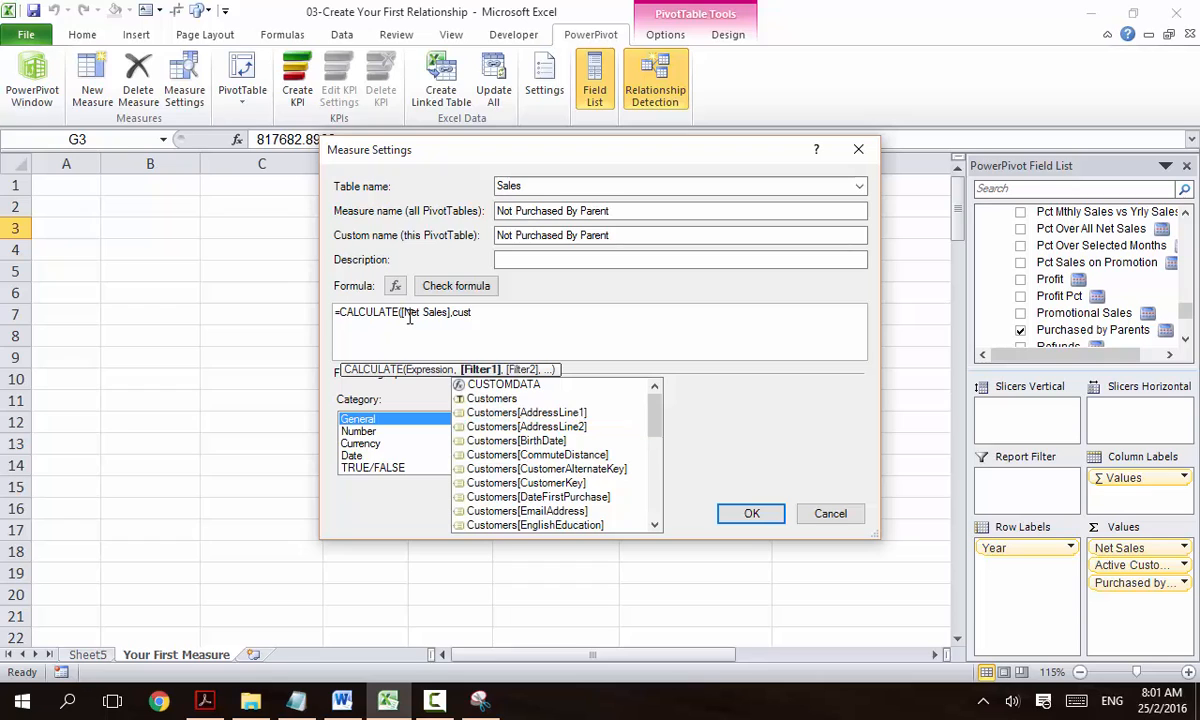
pyautogui.press('Down')
pyautogui.press('Down')
pyautogui.press('Down')
pyautogui.press('Down')
pyautogui.press('Down')
pyautogui.press('Down')
pyautogui.press('Down')
pyautogui.press('Down')
pyautogui.press('Down')
pyautogui.press('Down')
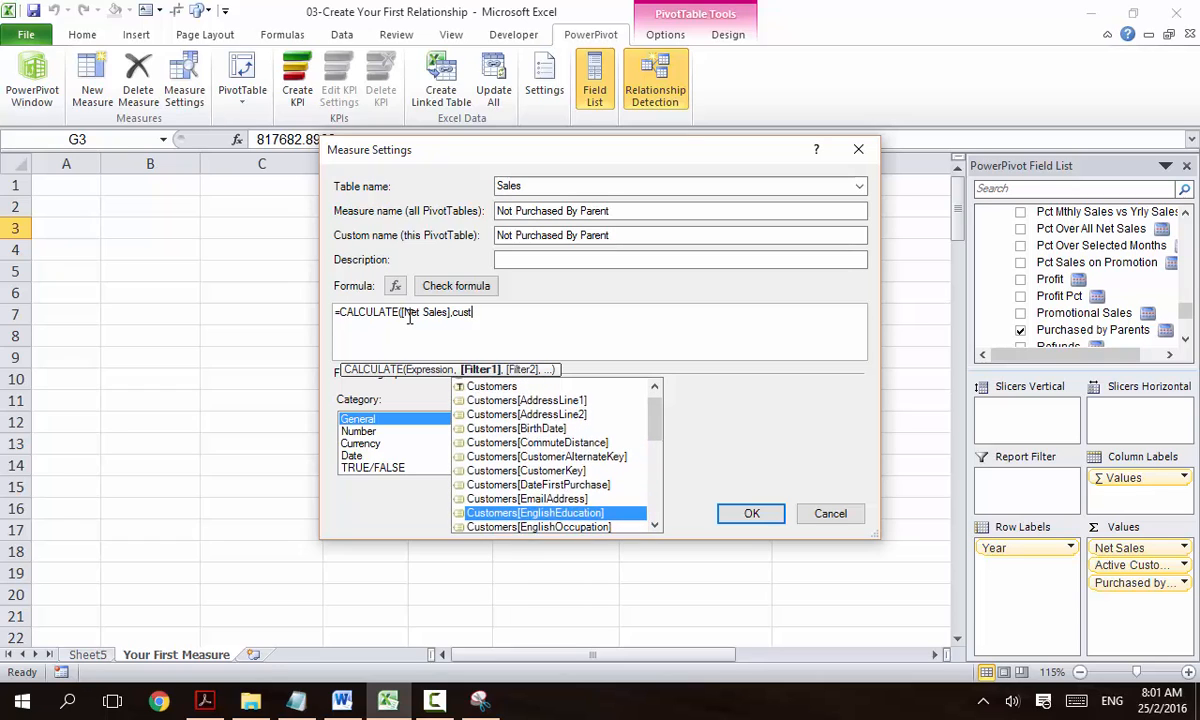
pyautogui.press('Down')
pyautogui.press('Down')
pyautogui.press('Down')
pyautogui.press('Down')
pyautogui.press('Down')
pyautogui.press('Down')
pyautogui.press('Down')
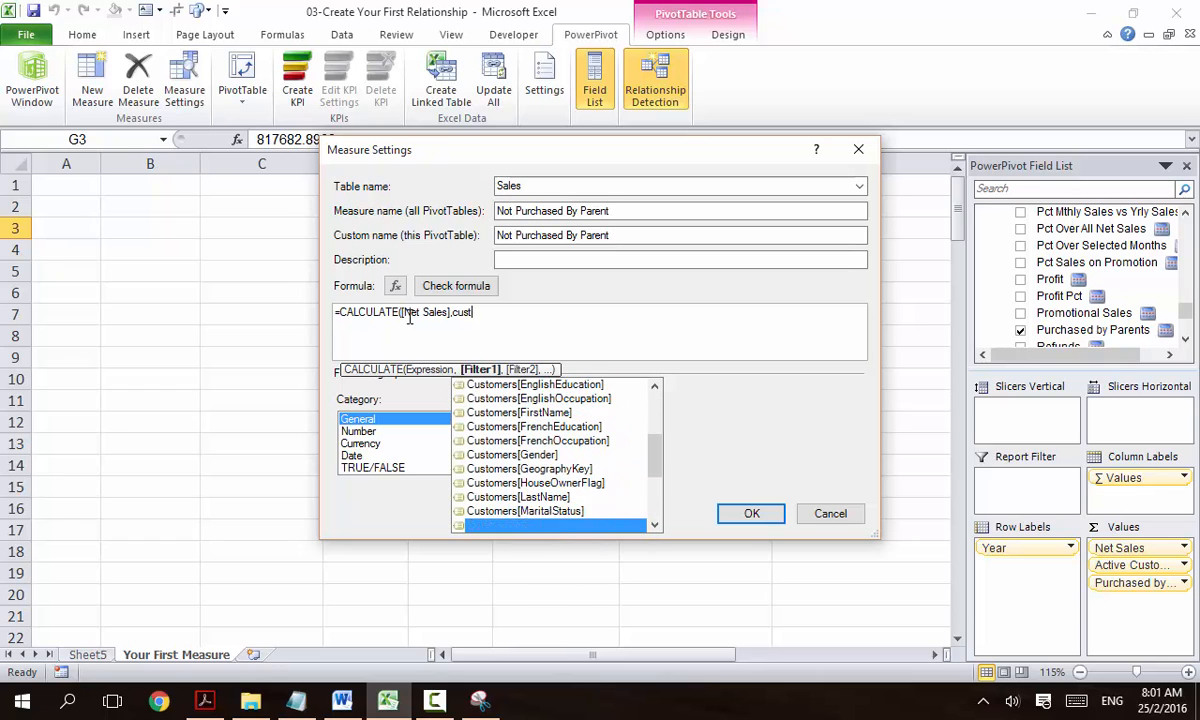
pyautogui.press('Down')
pyautogui.press('Down')
pyautogui.press('Up')
pyautogui.press('Up')
pyautogui.press('Up')
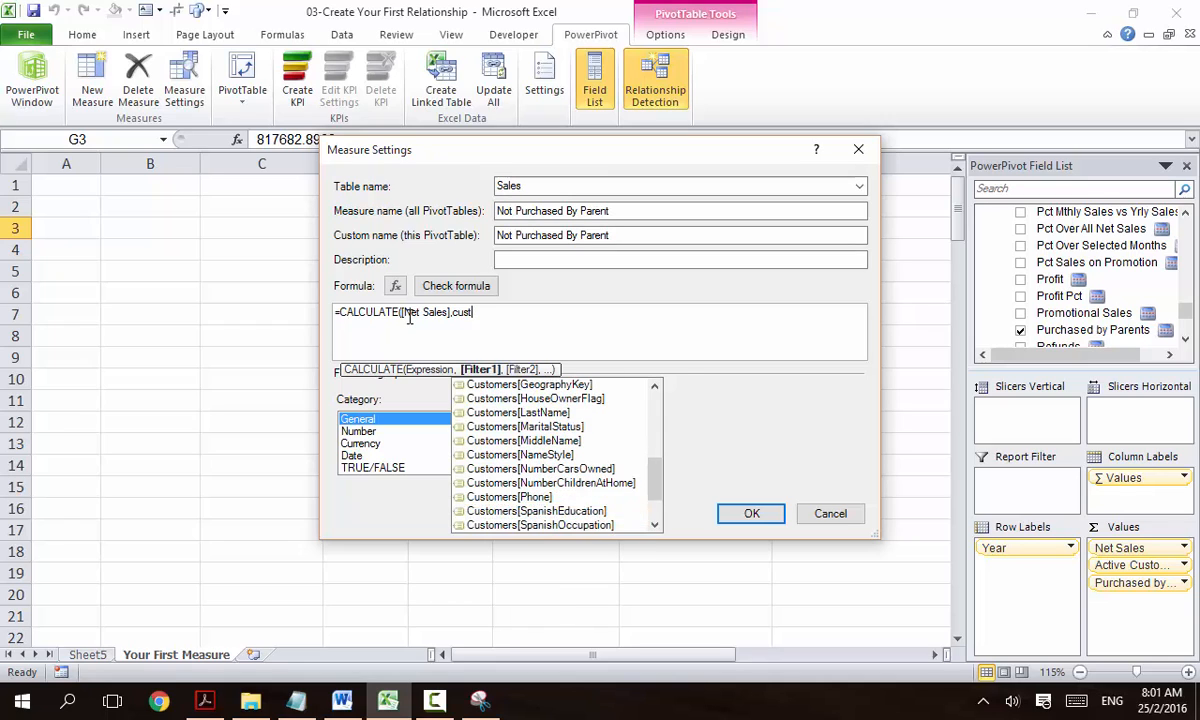
pyautogui.press('Tab')
pyautogui.write('=0')
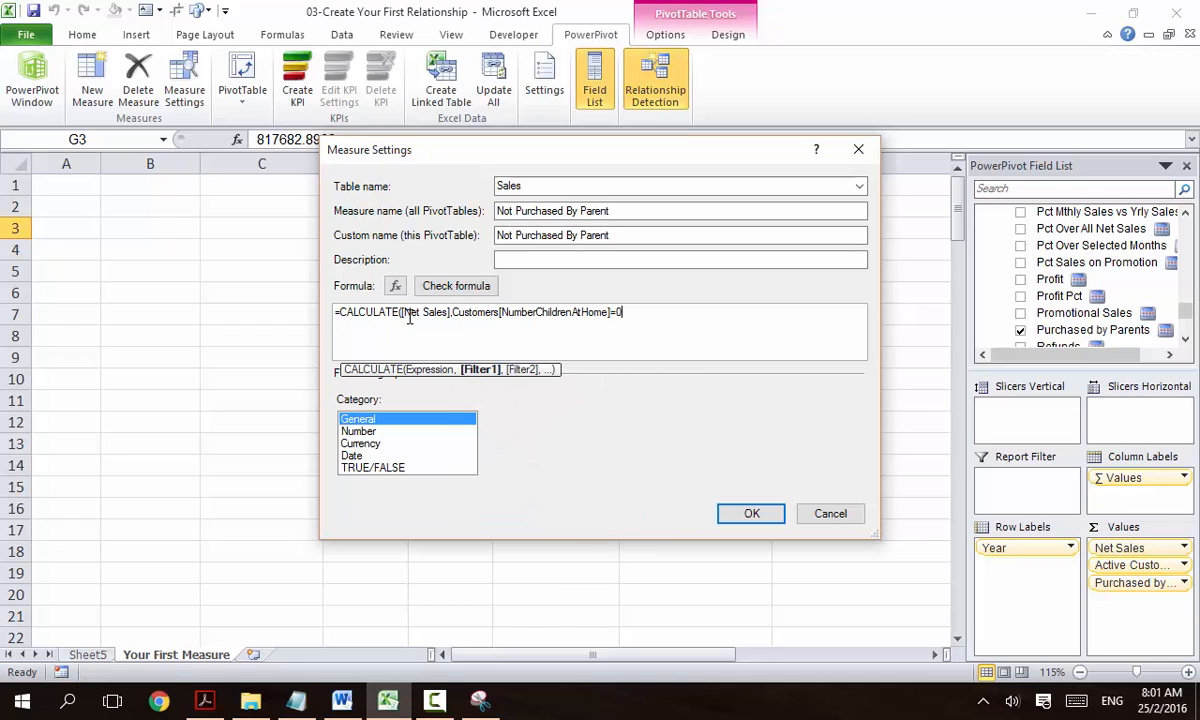
pyautogui.write('))')
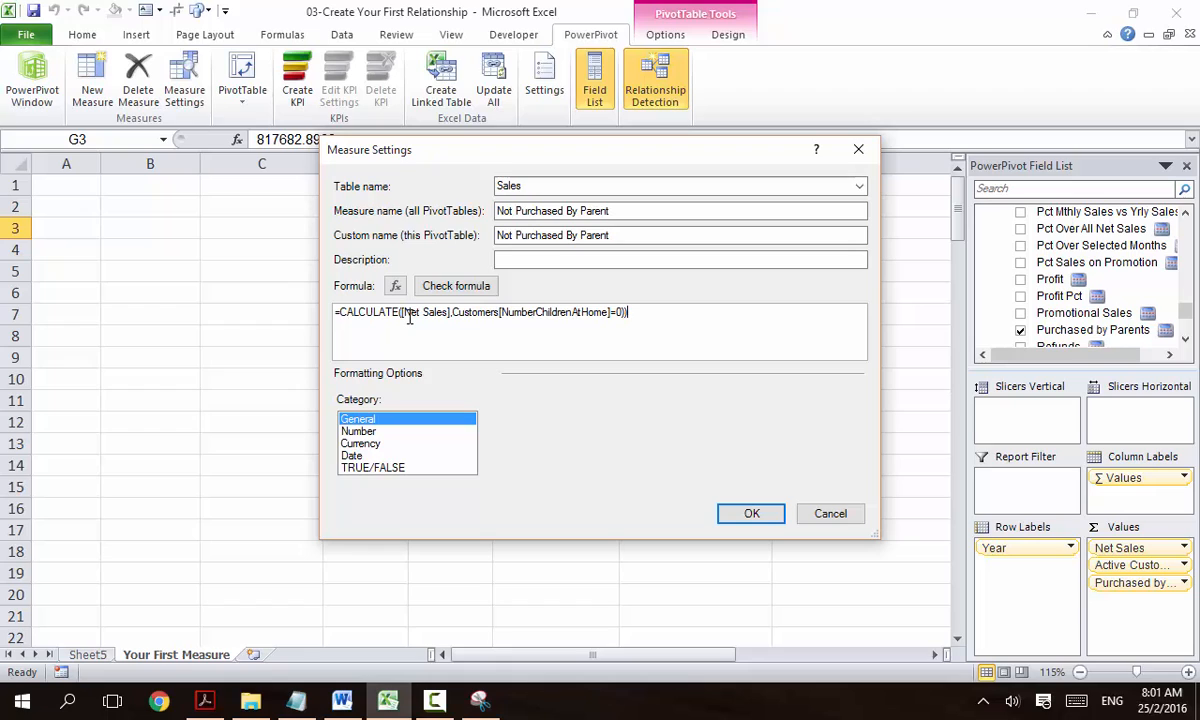
# - Format the measure as a decimal number with 0 decimal places and create it with the formula's extra closing bracket removed
pyautogui.click(399, 431)
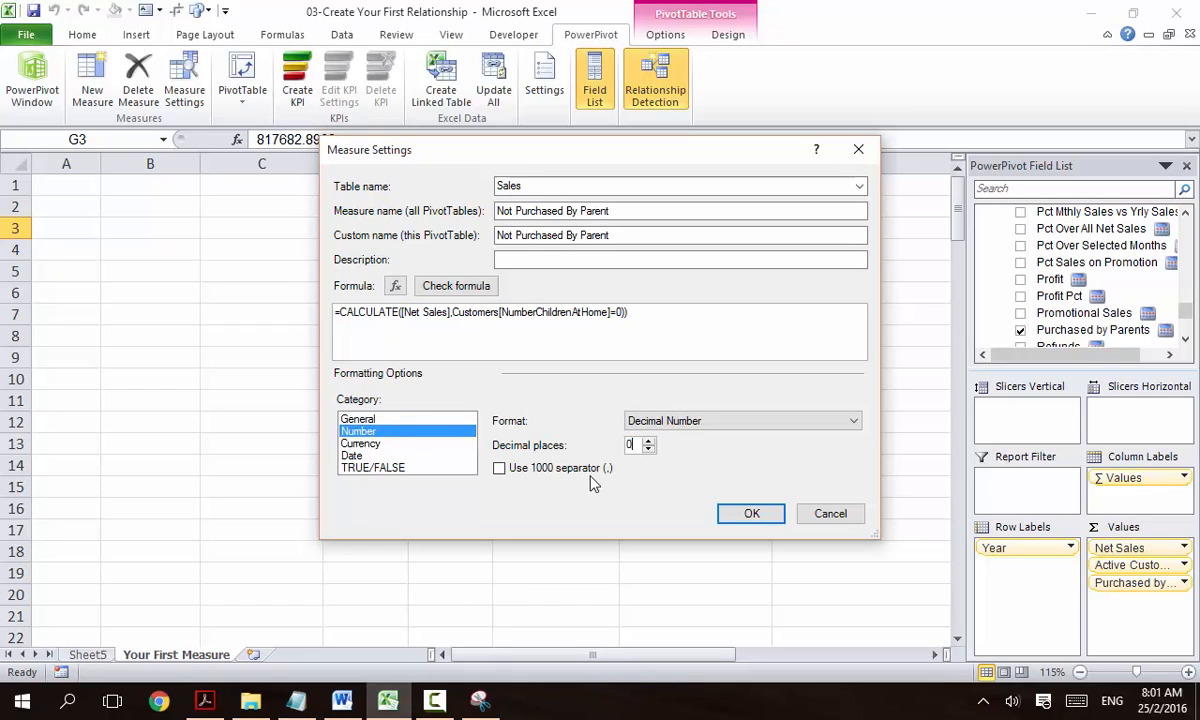
pyautogui.click(730, 515)
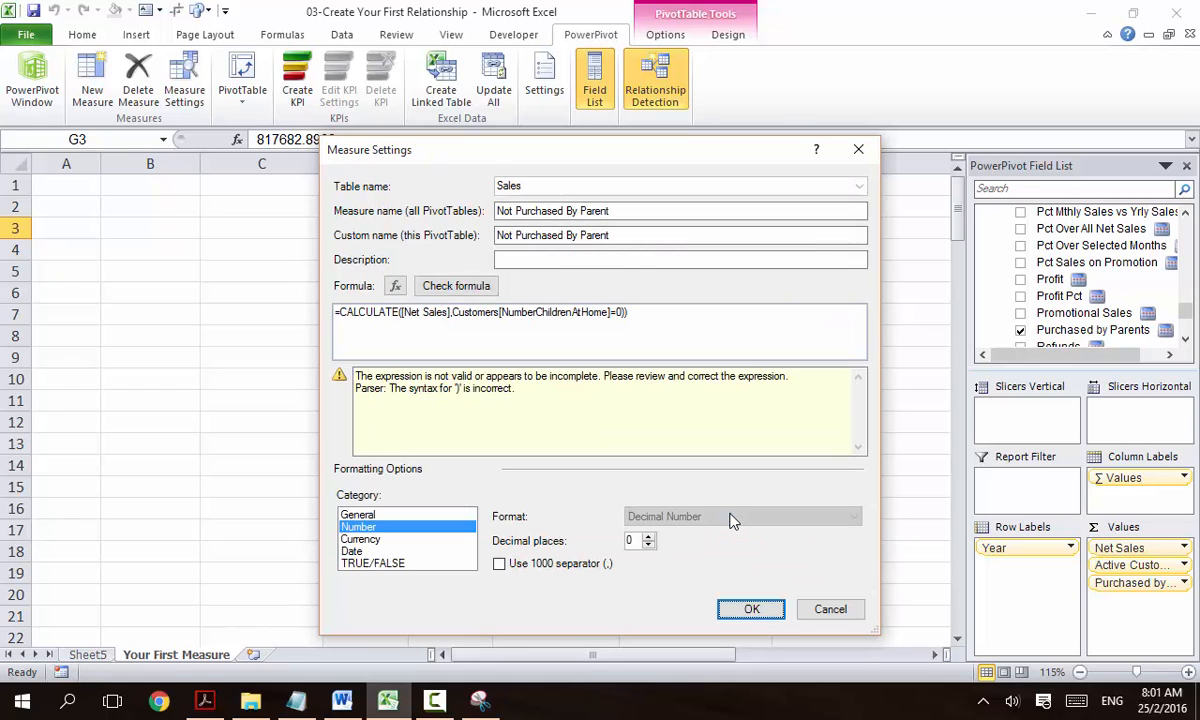
pyautogui.click(522, 316)
pyautogui.click(639, 310)
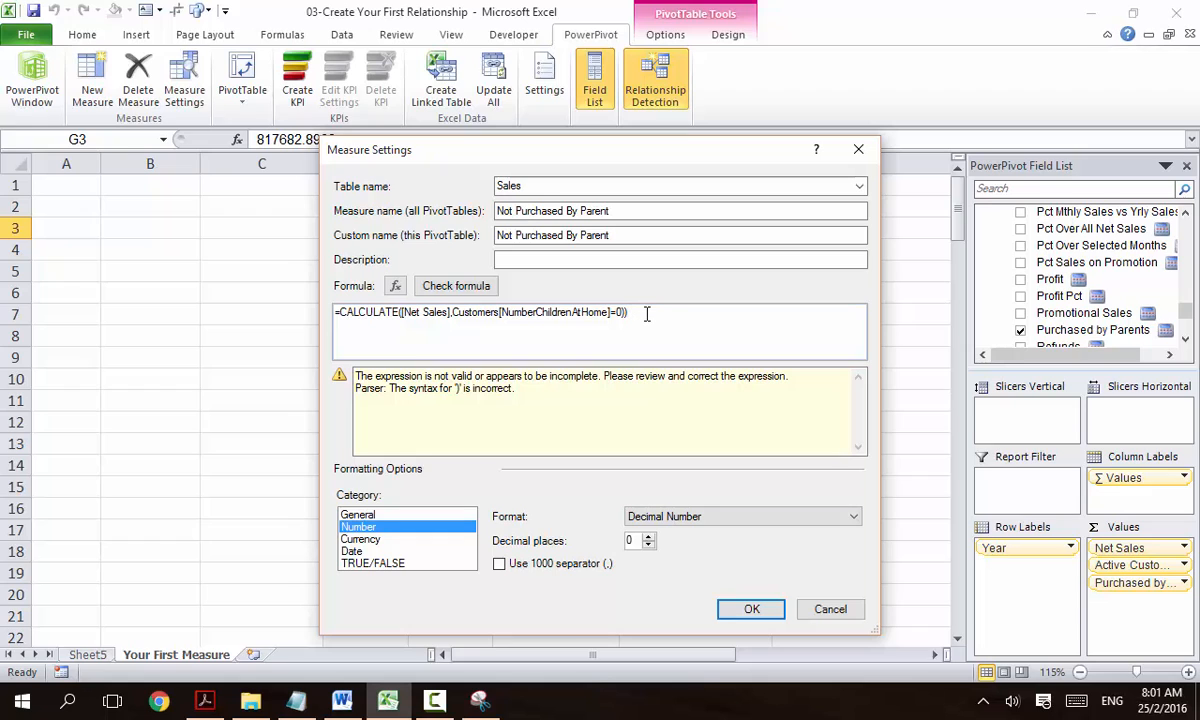
pyautogui.press('BackSpace')
pyautogui.click(752, 611)
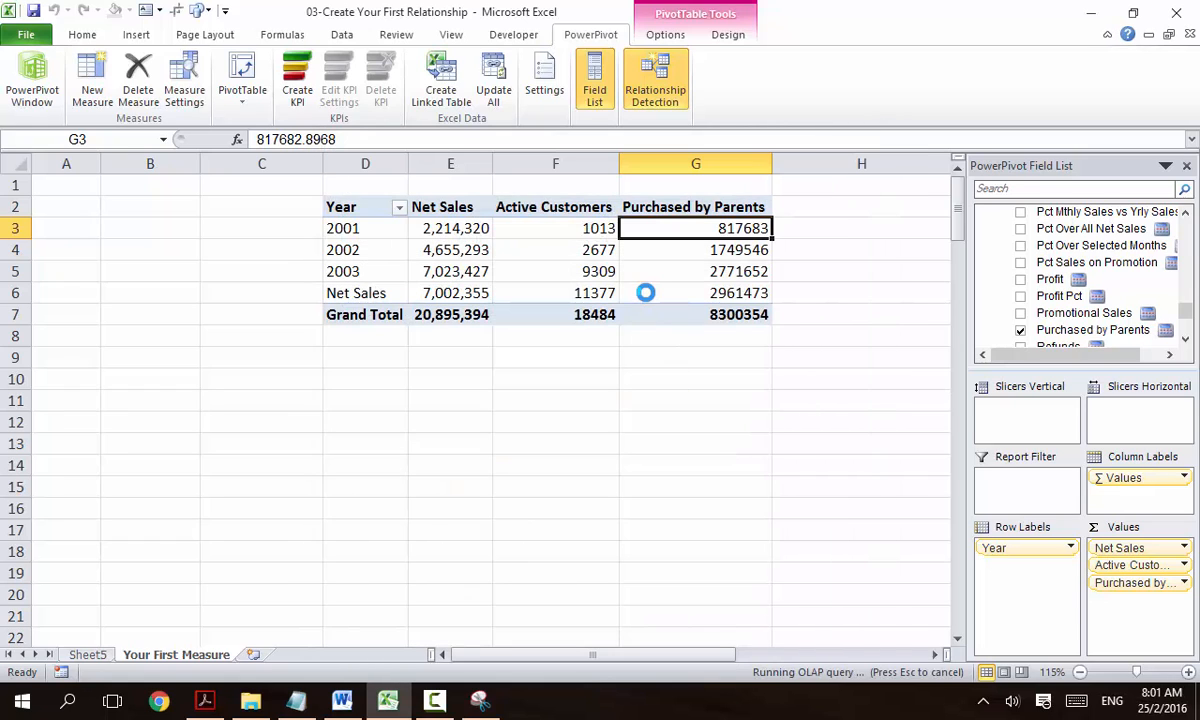
# - Select the 2001 Purchased by Parents and Not Purchased By Parent values and compare their sum with the 2001 Net Sales
pyautogui.moveTo(880, 228); pyautogui.dragTo(647, 230)
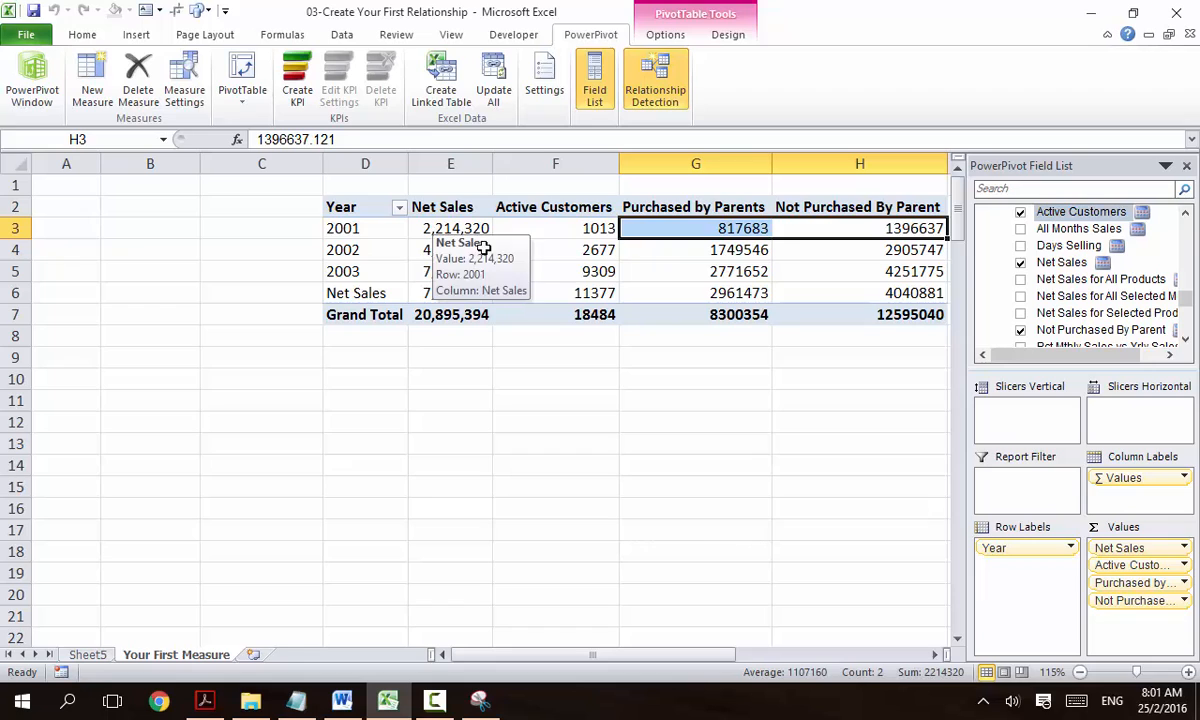
pyautogui.click(790, 250)
pyautogui.click(793, 228)
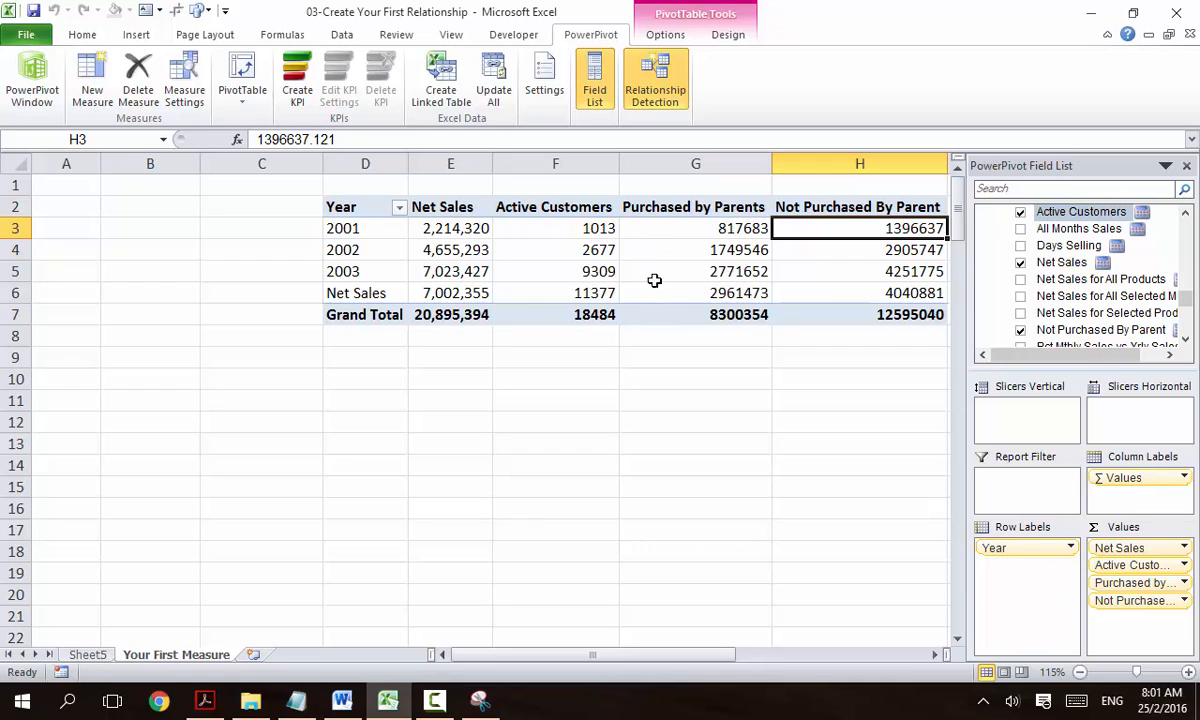
pyautogui.hscroll(3, 874, 617)
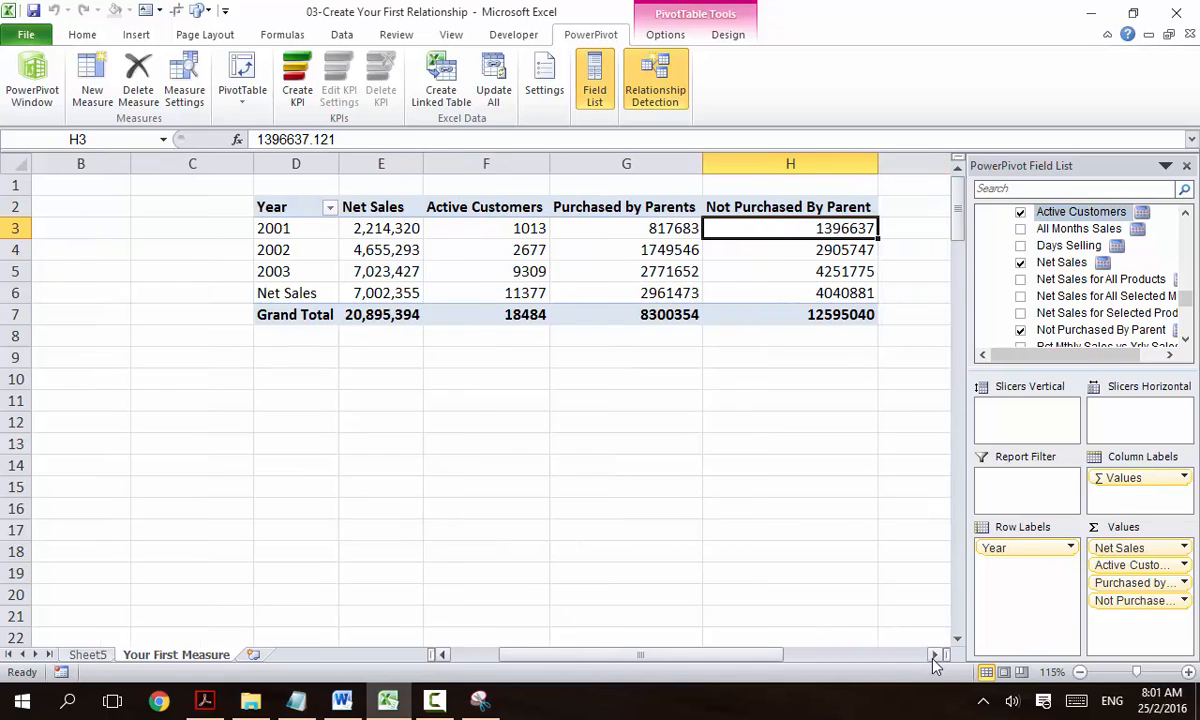
pyautogui.click(523, 243)
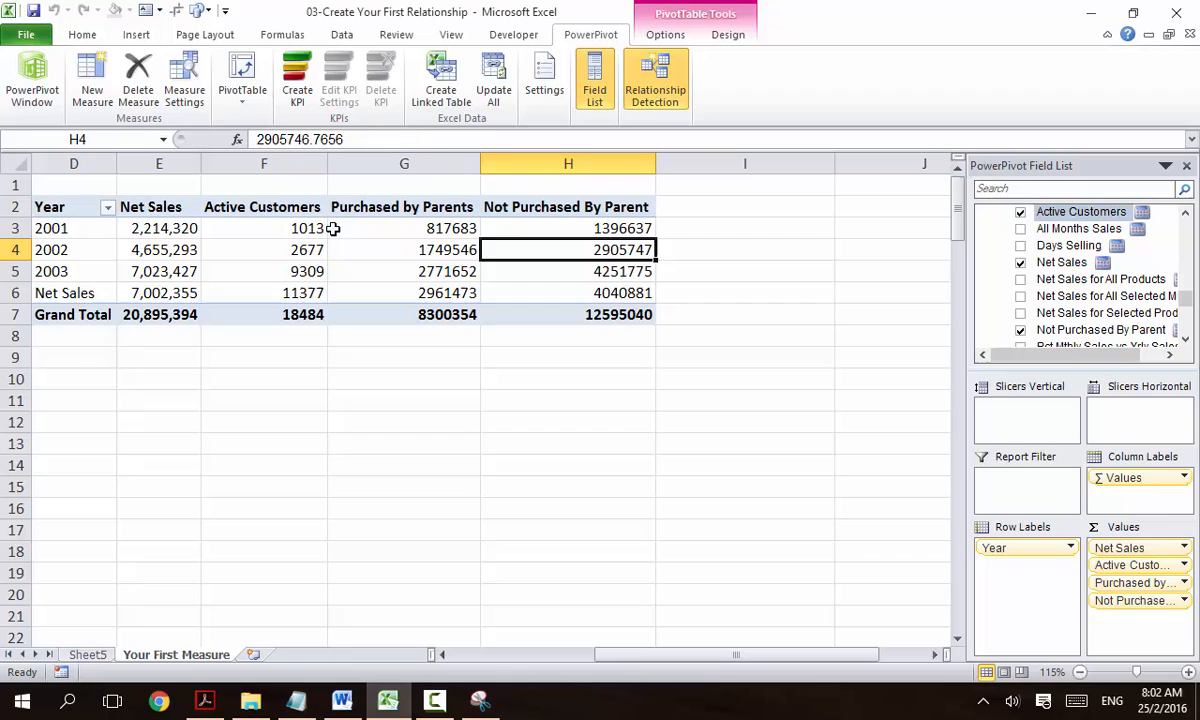
# - Start another new measure in the Sales table with the formula =[Purchased by Parents]/[Net Sales]
pyautogui.click(91, 80)
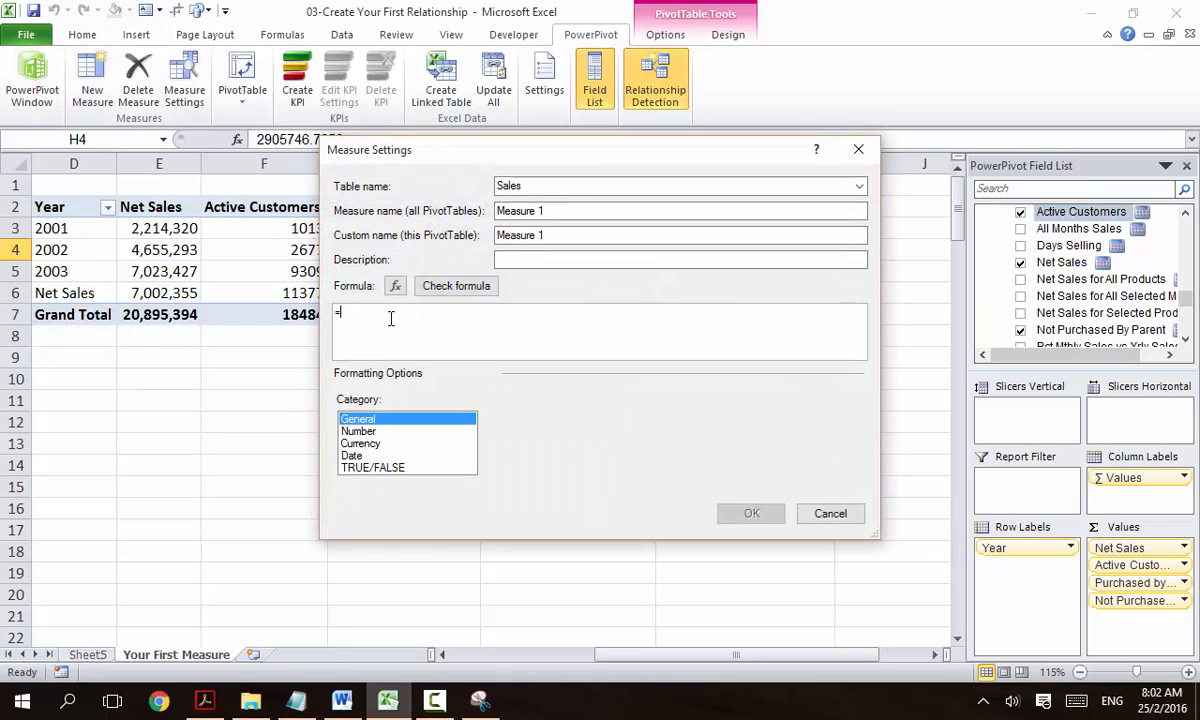
pyautogui.write('[')
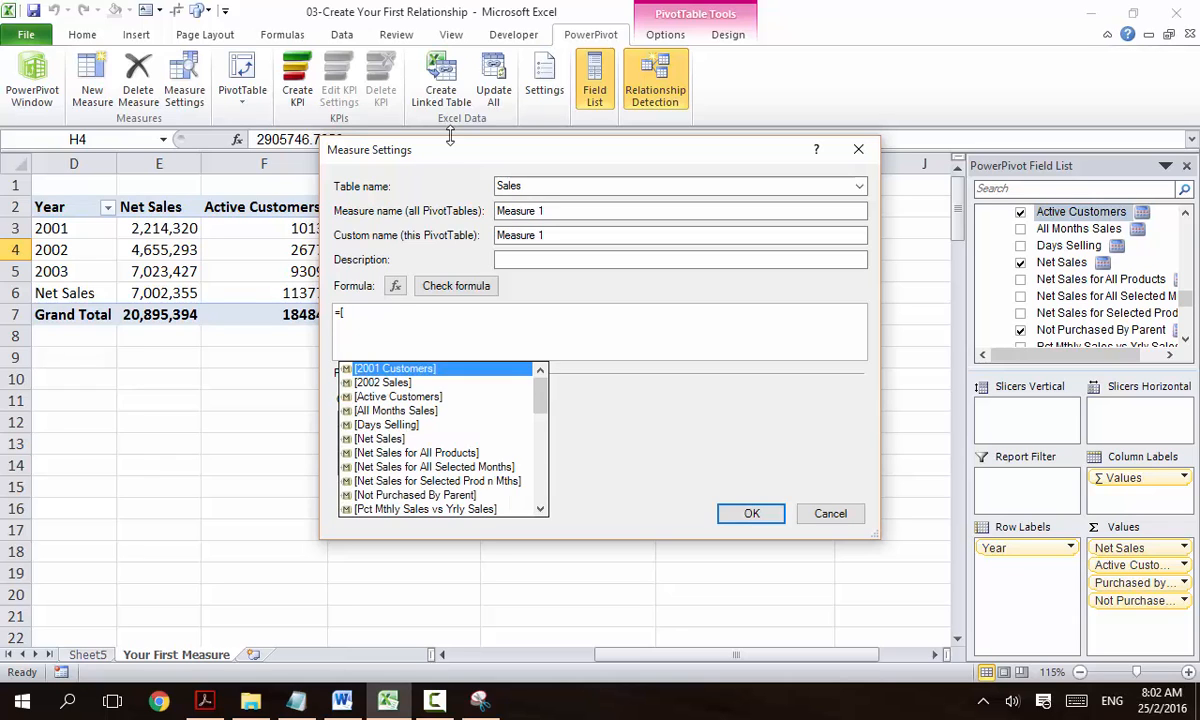
pyautogui.moveTo(455, 167); pyautogui.dragTo(463, 320)
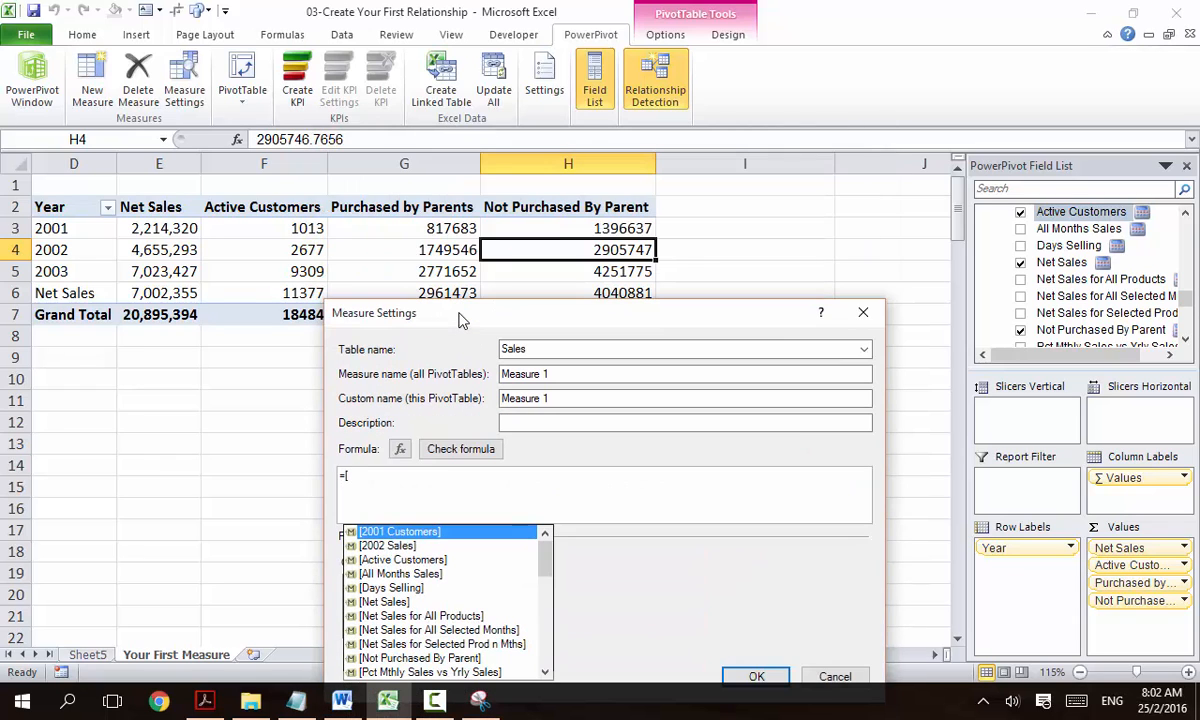
pyautogui.write('pu')
pyautogui.press('Tab')
pyautogui.write('/')
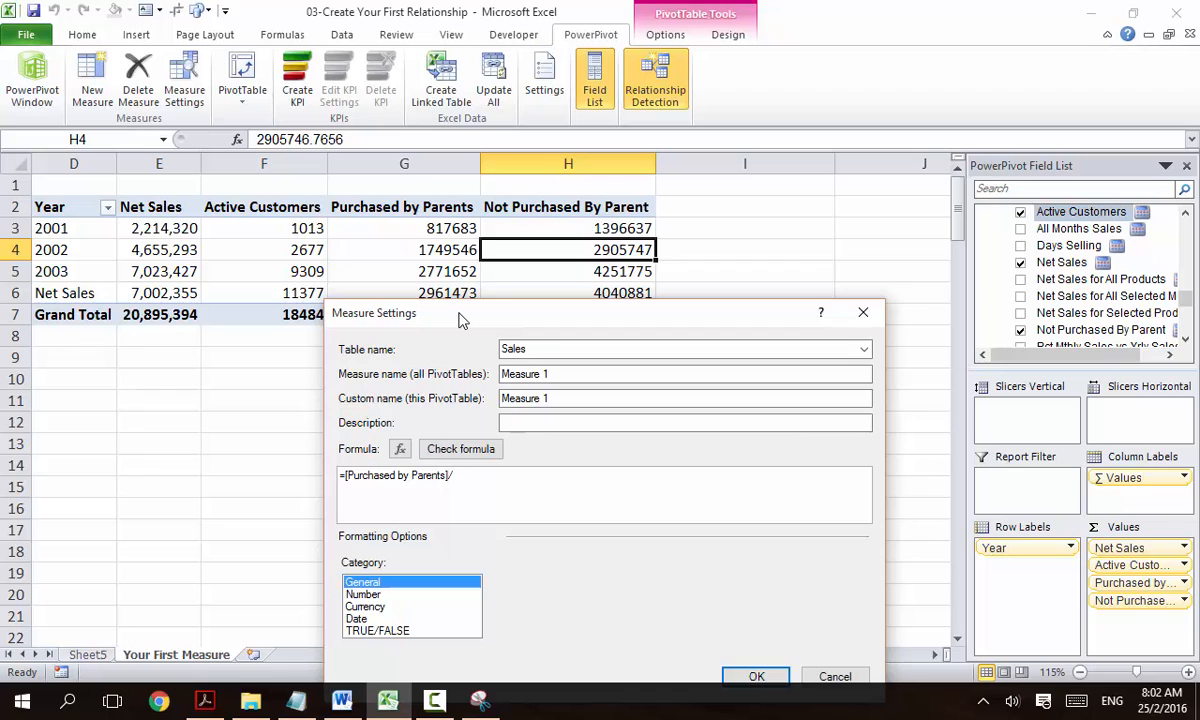
pyautogui.write('[n')
pyautogui.press('Tab')
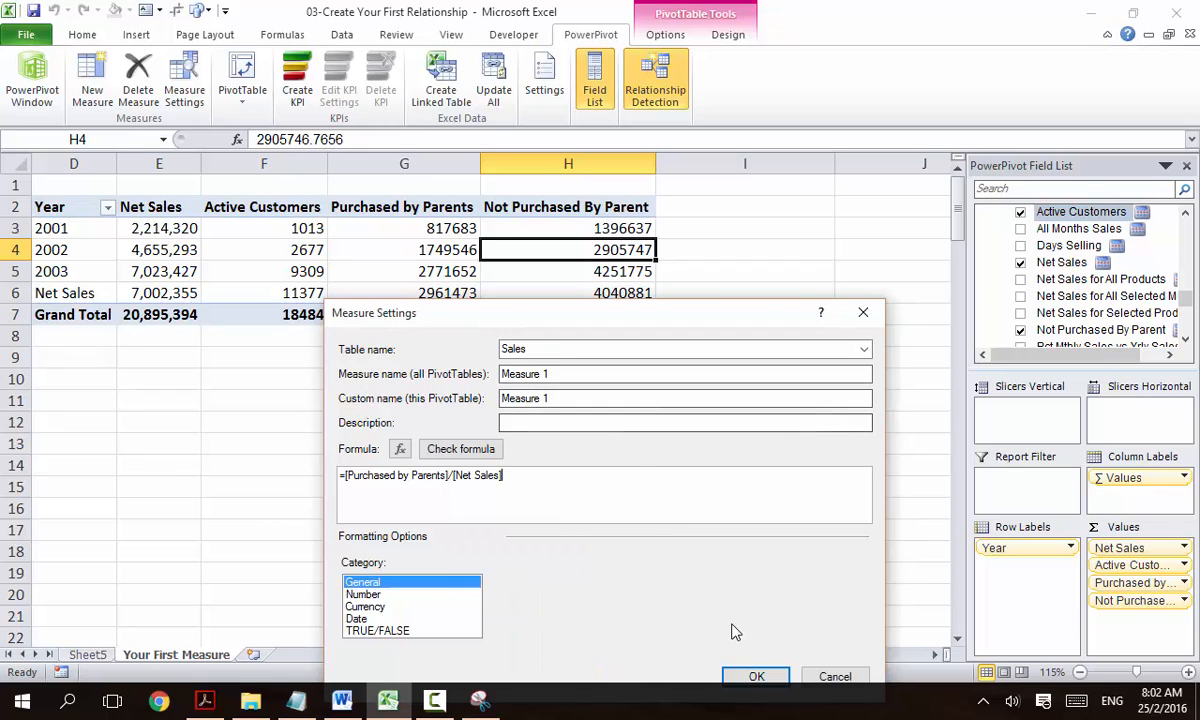
# - Name the ratio measure Pct By Parents and create it in the PivotTable
pyautogui.moveTo(552, 374); pyautogui.dragTo(490, 374)
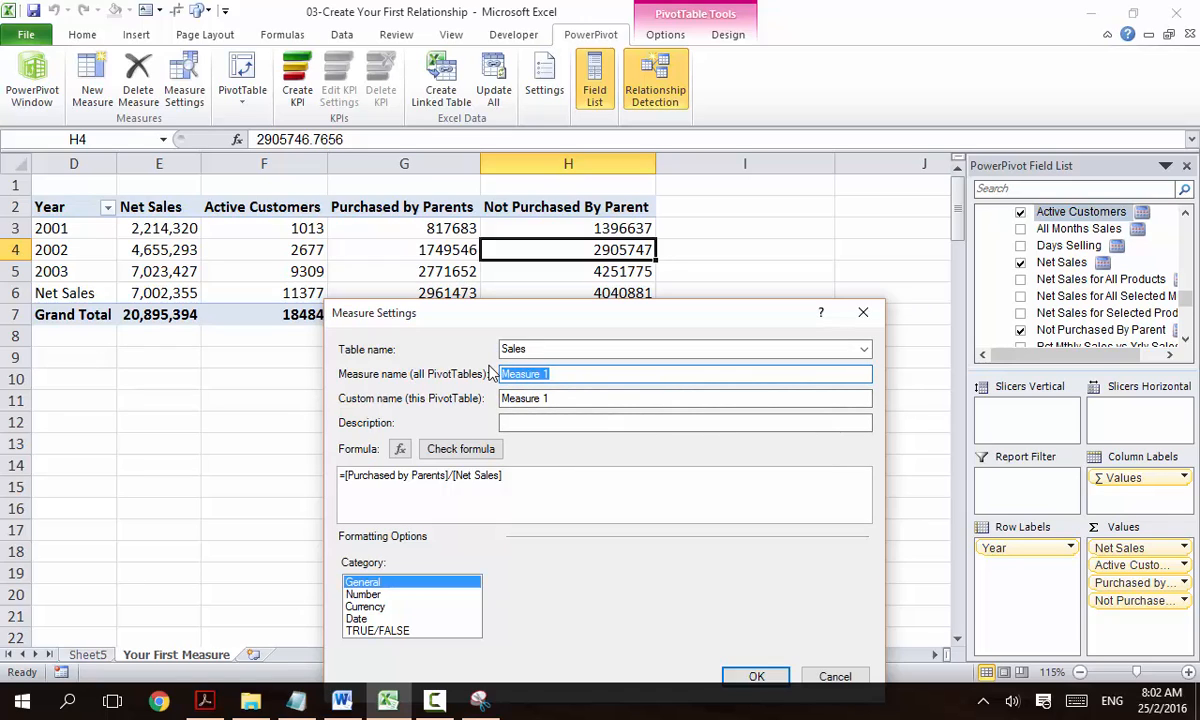
pyautogui.write('Pct')
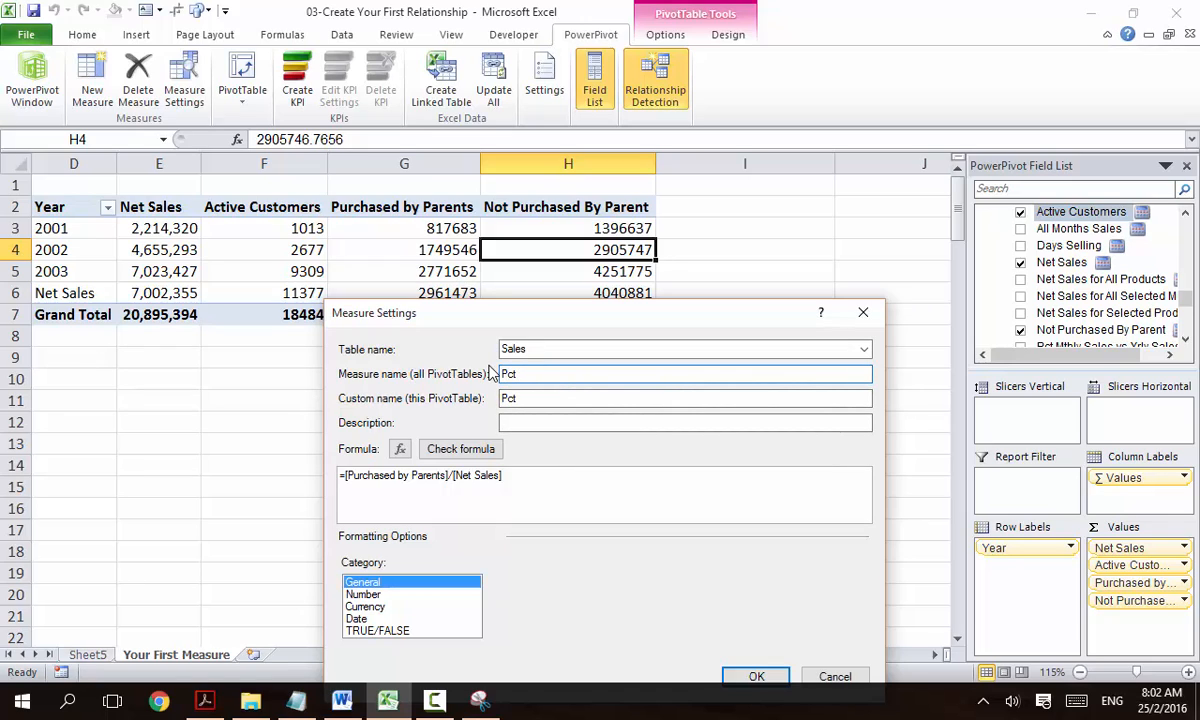
pyautogui.write(' By Parents')
pyautogui.press('Return')
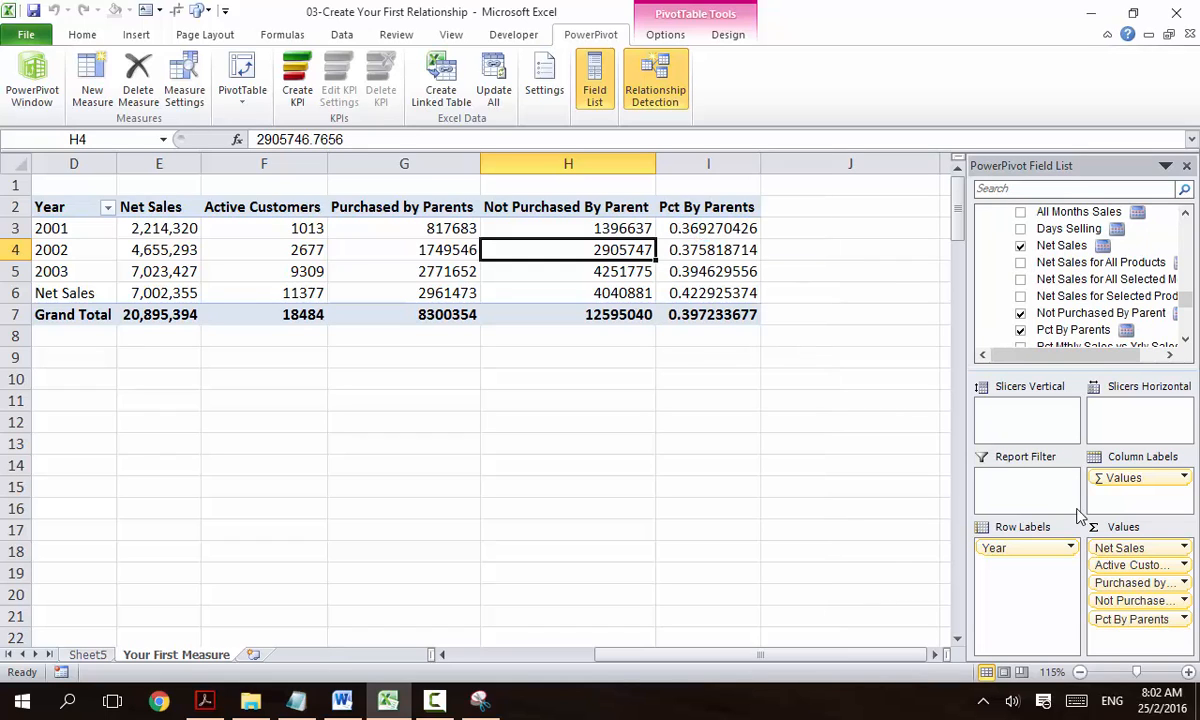
# - Edit the Pct By Parents measure to use the Number category in Percentage format with 1 decimal place
pyautogui.click(1184, 619)
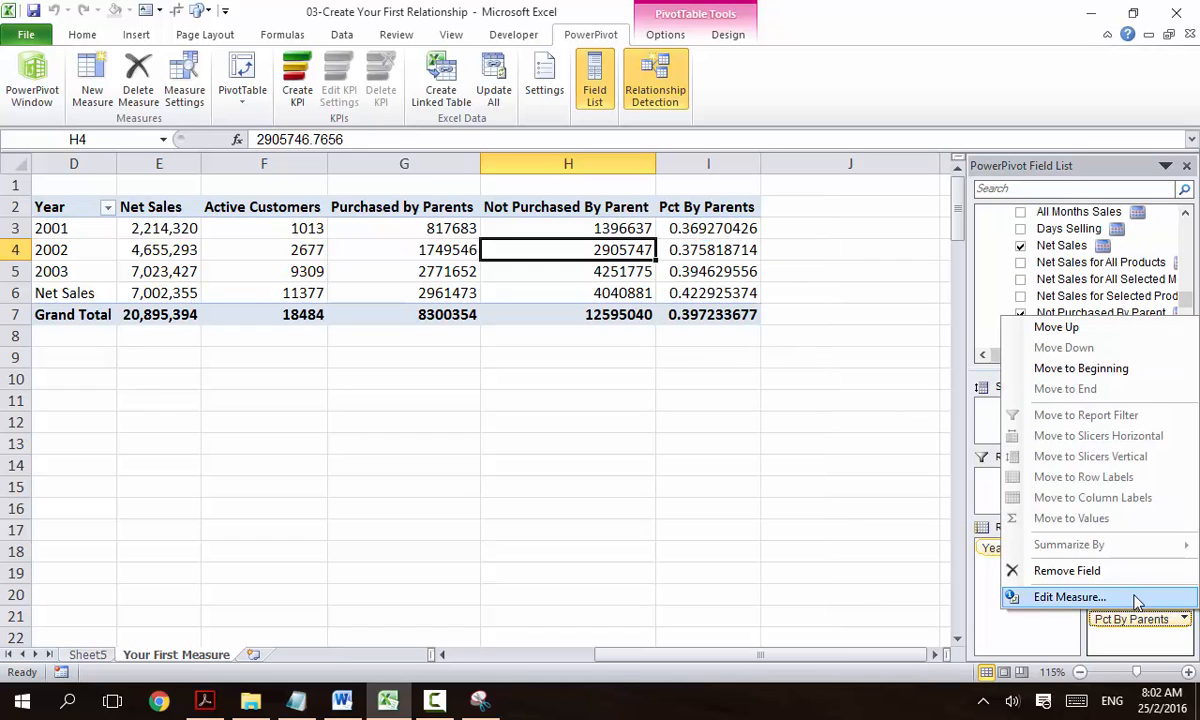
pyautogui.click(1135, 600)
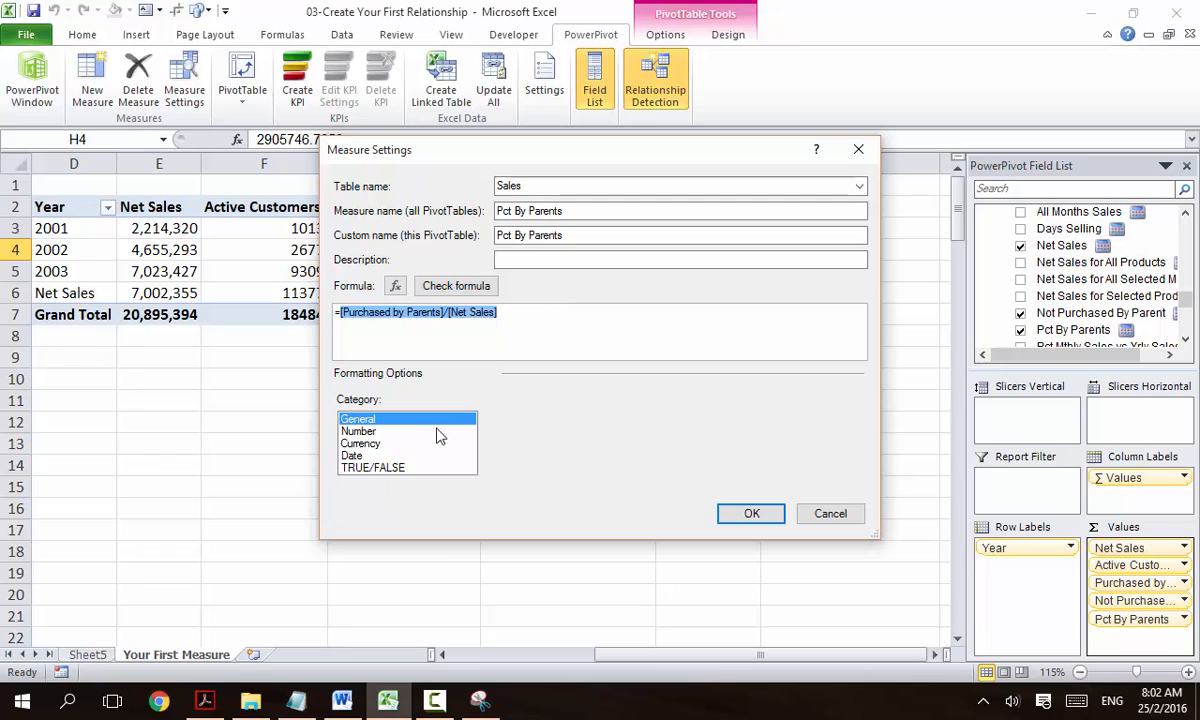
pyautogui.click(437, 431)
pyautogui.click(690, 421)
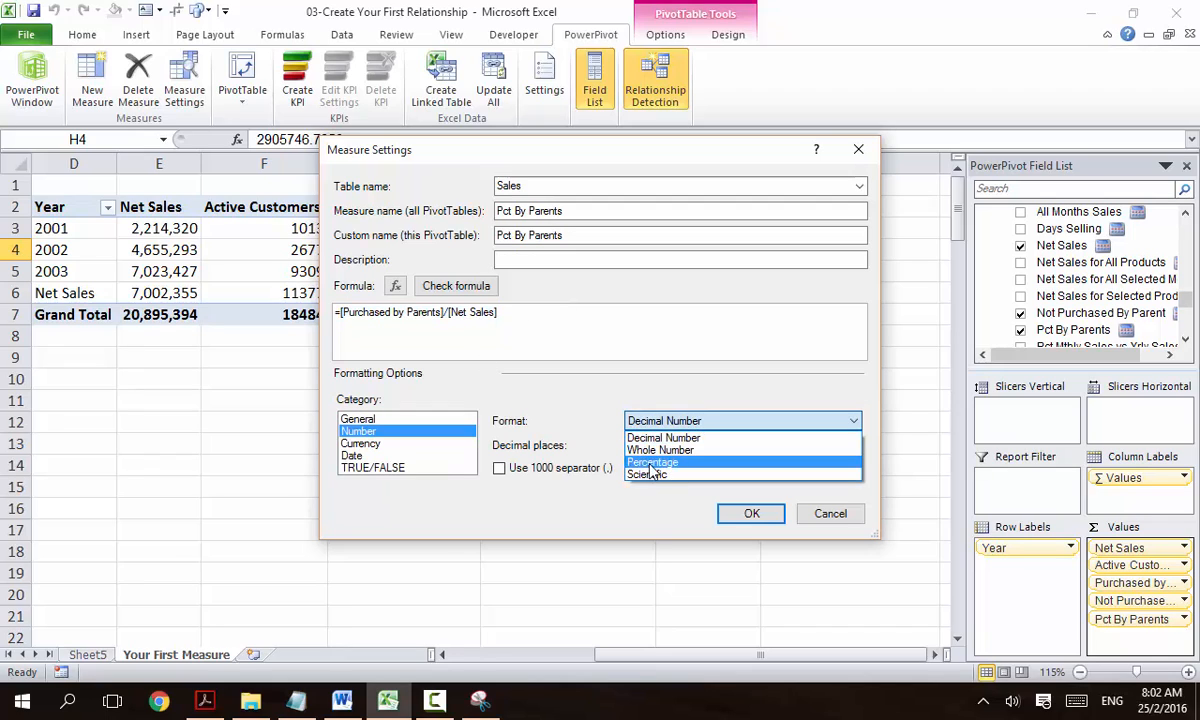
pyautogui.click(652, 463)
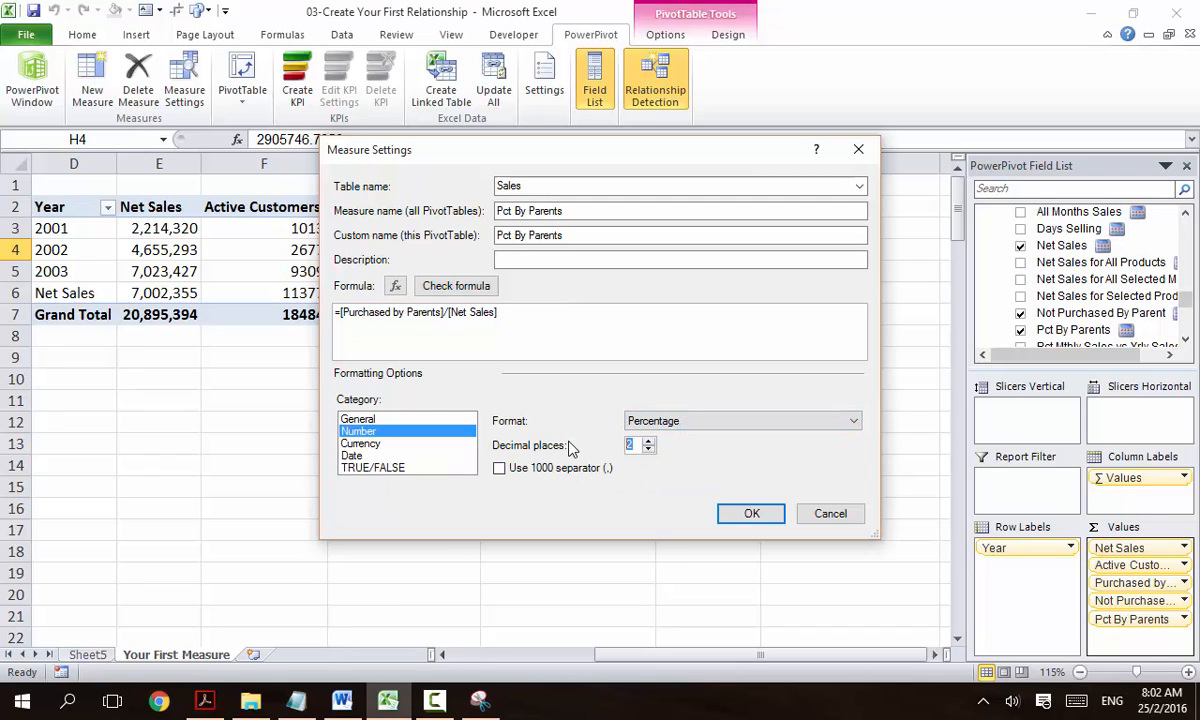
pyautogui.press('BackSpace')
pyautogui.click(752, 515)
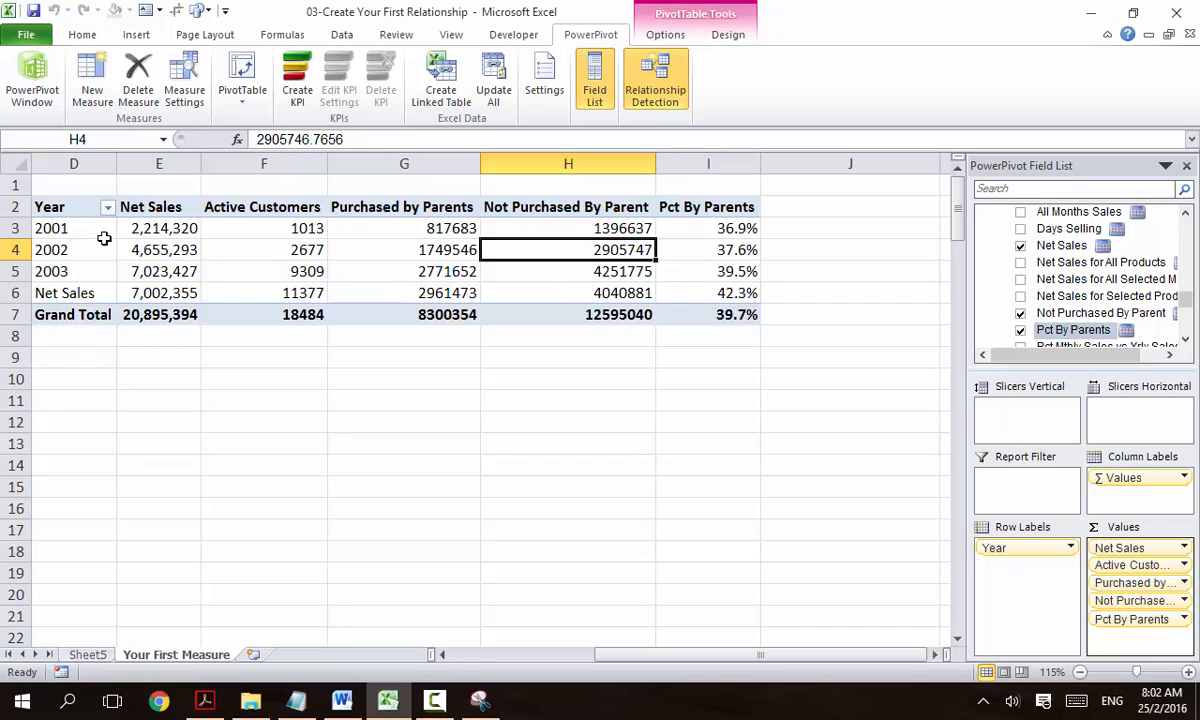
# - Rename the PivotTable's mislabelled Net Sales row label below 2003 to 2014
pyautogui.click(100, 293)
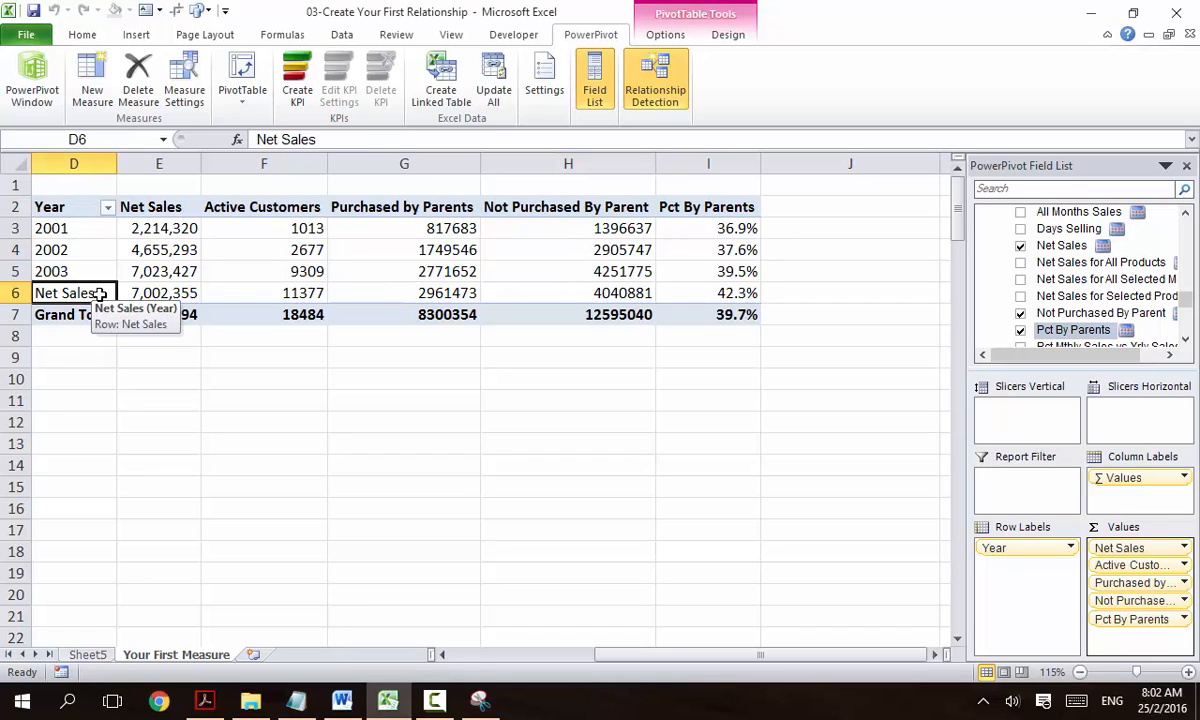
pyautogui.write('2014')
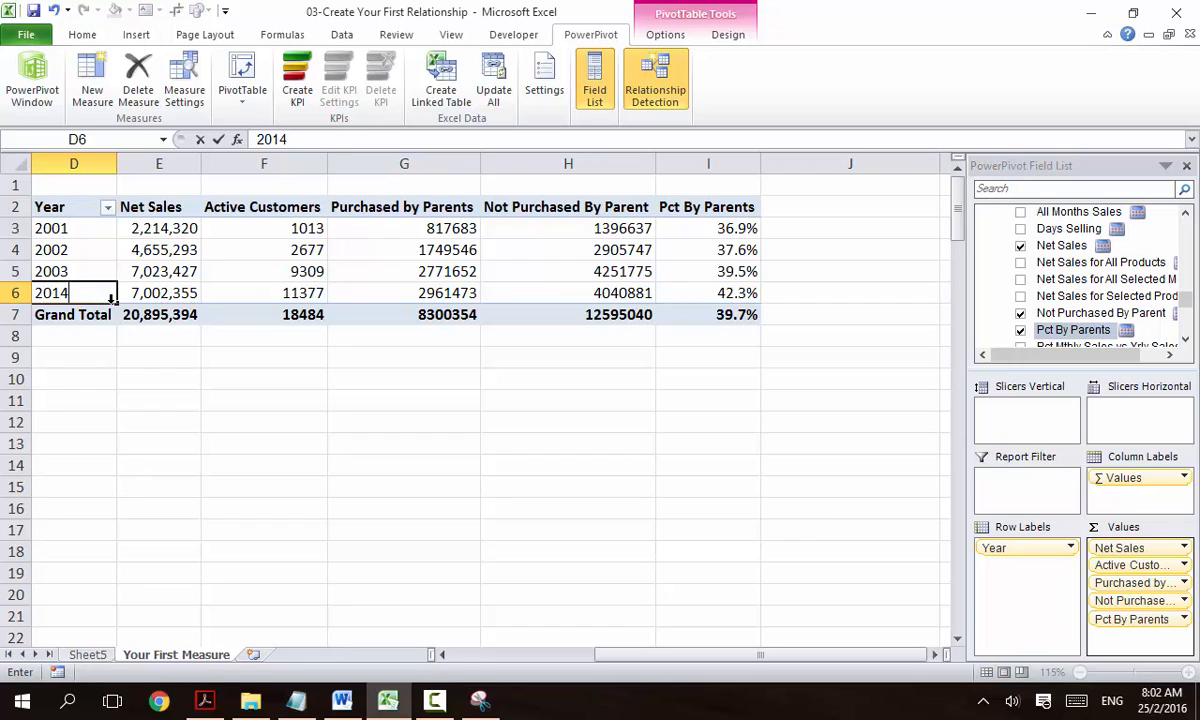
pyautogui.press('Return')
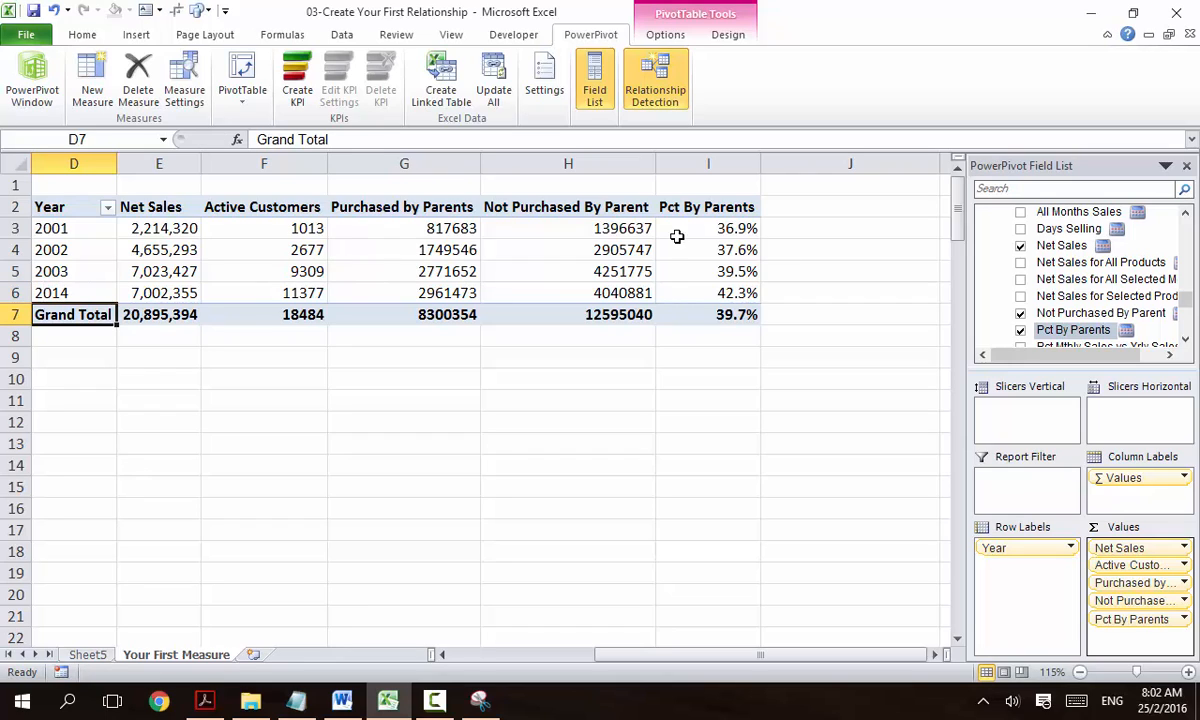
# - Review the yearly Pct By Parents values from 2001 through 2014
pyautogui.click(683, 228)
pyautogui.moveTo(728, 270); pyautogui.dragTo(707, 274)
pyautogui.click(706, 288)
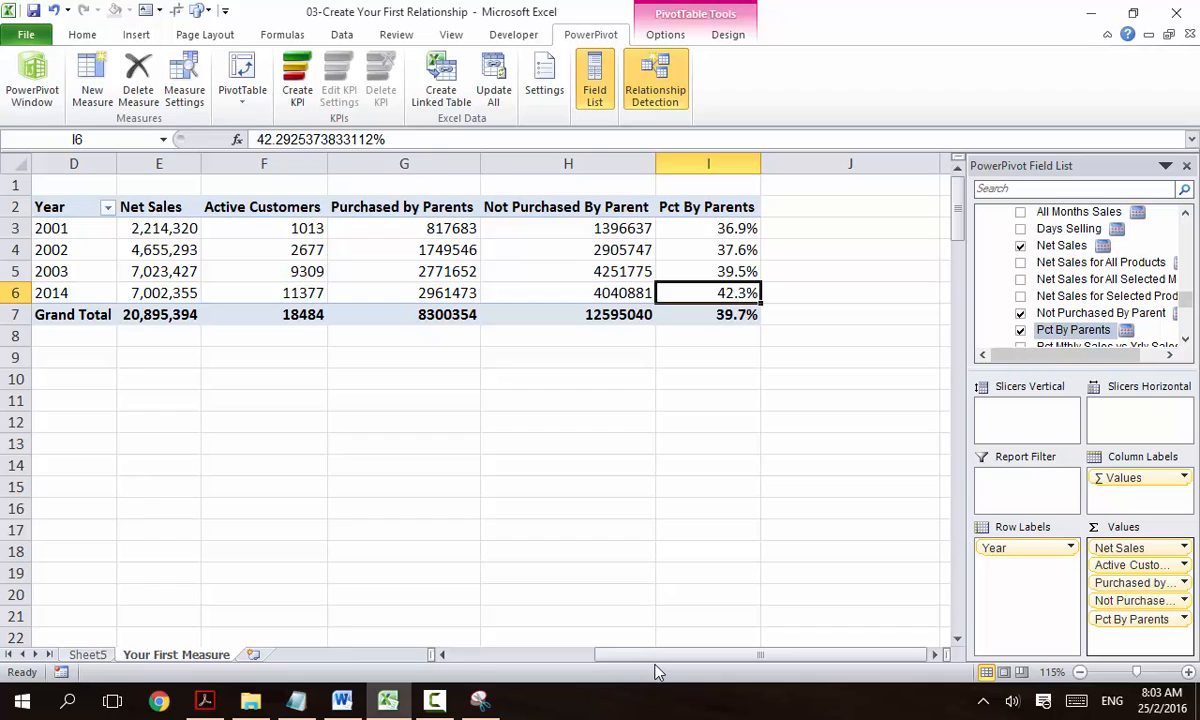
# - Start another new measure in the Sales table and name it Pct by Non-Parents
pyautogui.click(92, 75)
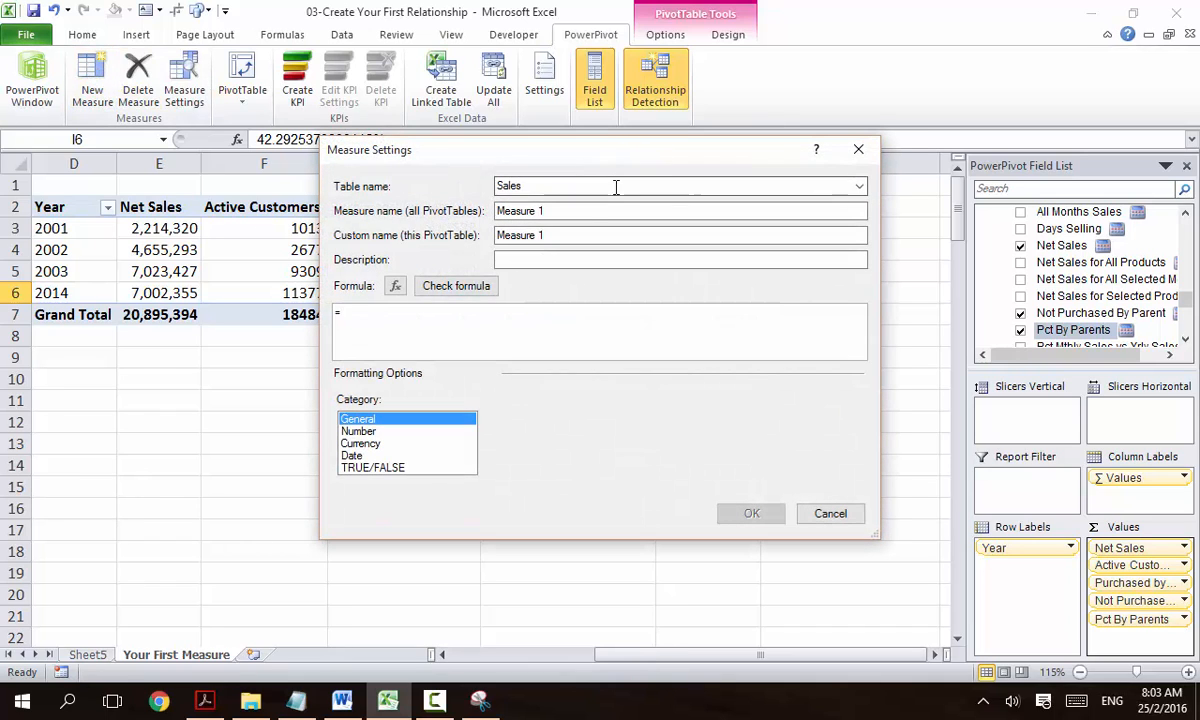
pyautogui.moveTo(586, 208); pyautogui.dragTo(297, 210)
pyautogui.write('Pct by')
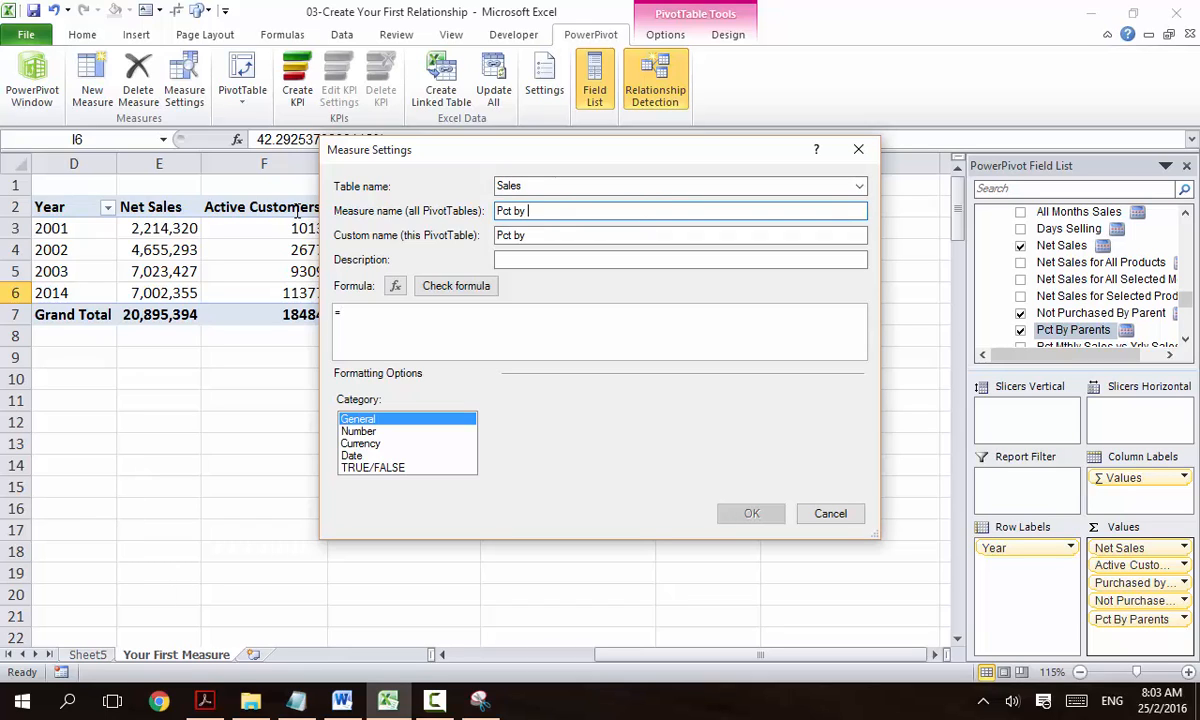
pyautogui.write(' Not')
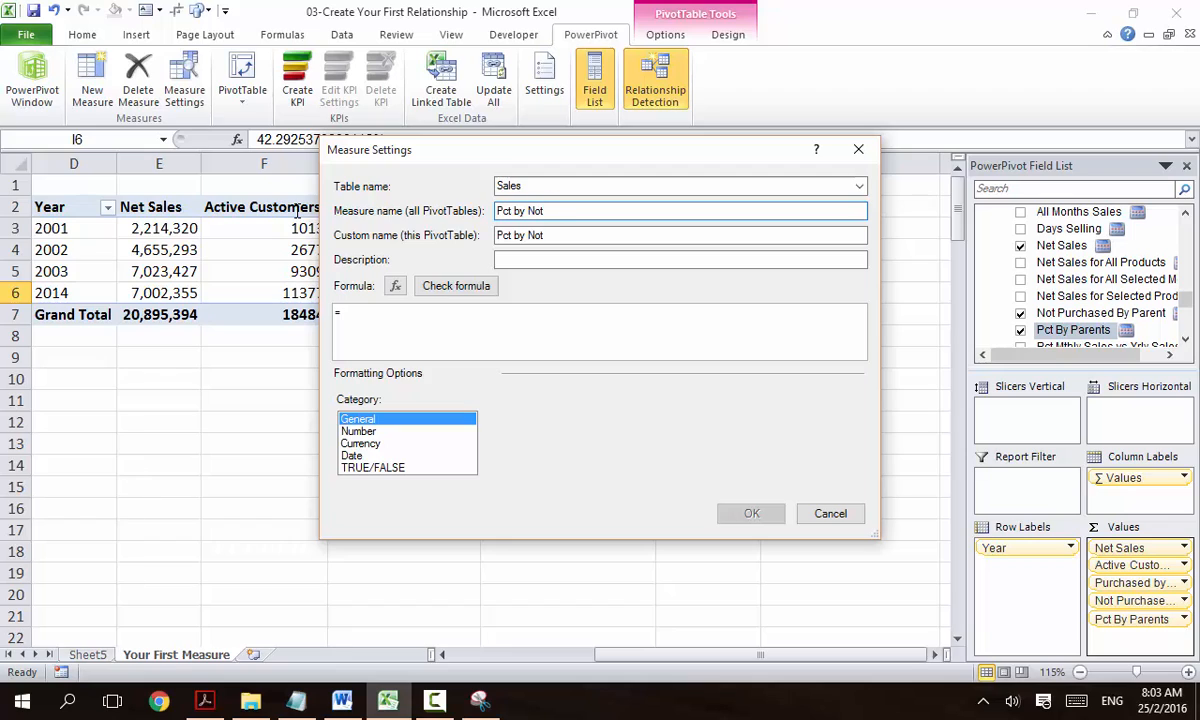
pyautogui.write(' Pare')
pyautogui.write('s')
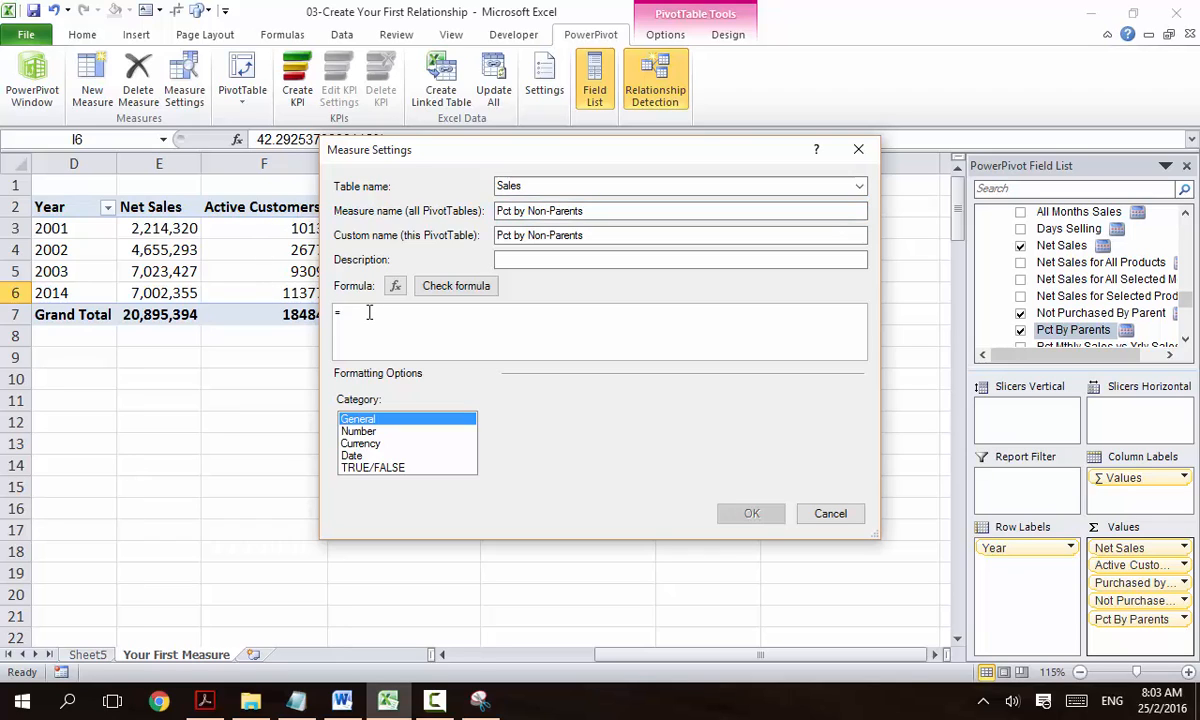
pyautogui.write('[pu')
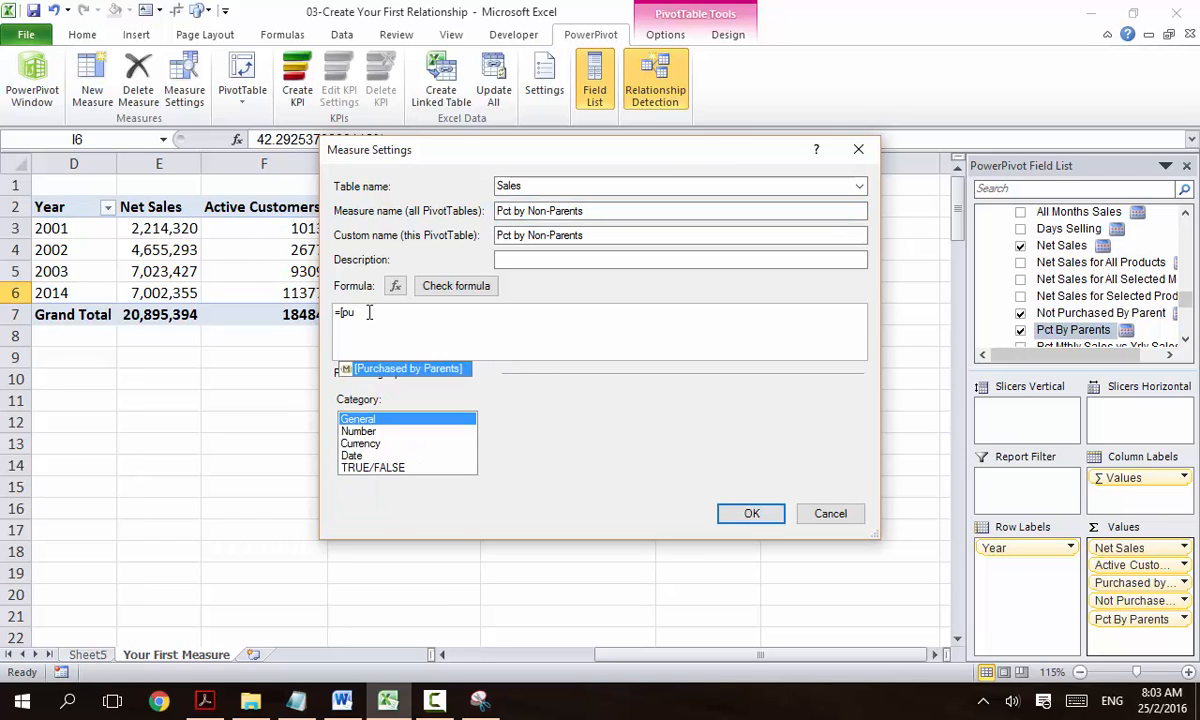
pyautogui.write('rchased by')
pyautogui.moveTo(490, 152); pyautogui.dragTo(480, 263)
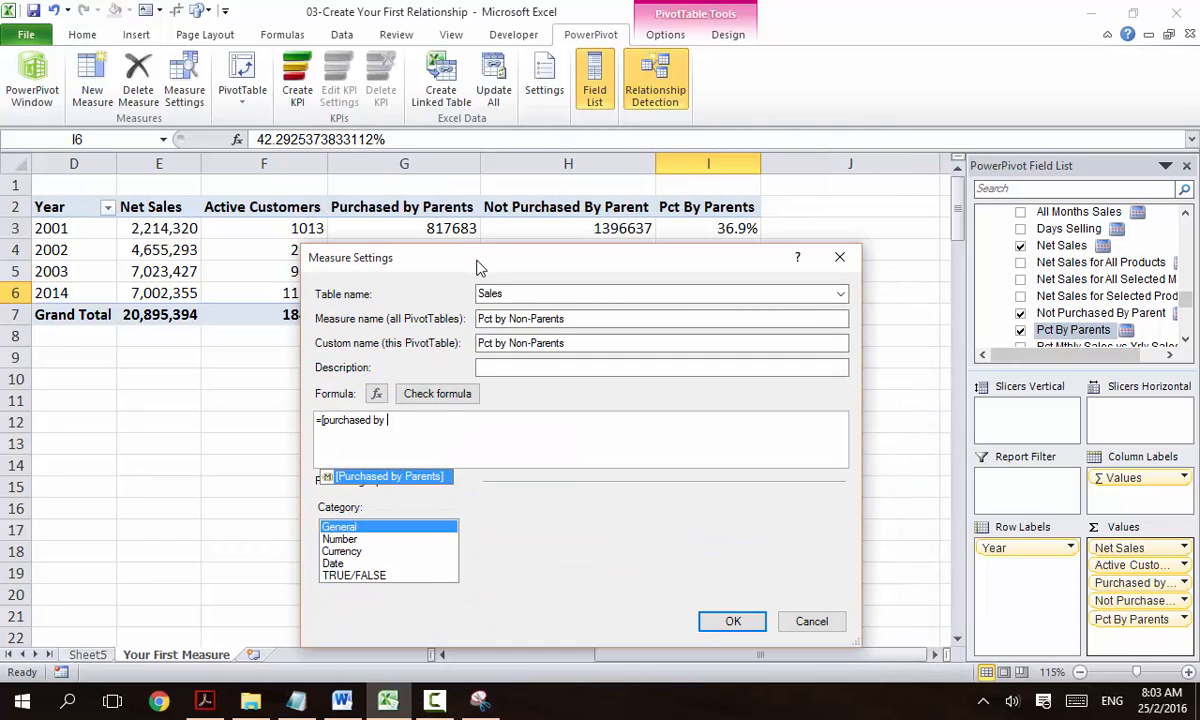
# - Set the new measure's formula to =[Not Purchased By Parent]/[Net Sales], replacing the partly entered text
pyautogui.hotkey('shift', 'Home')
pyautogui.write('=[not')
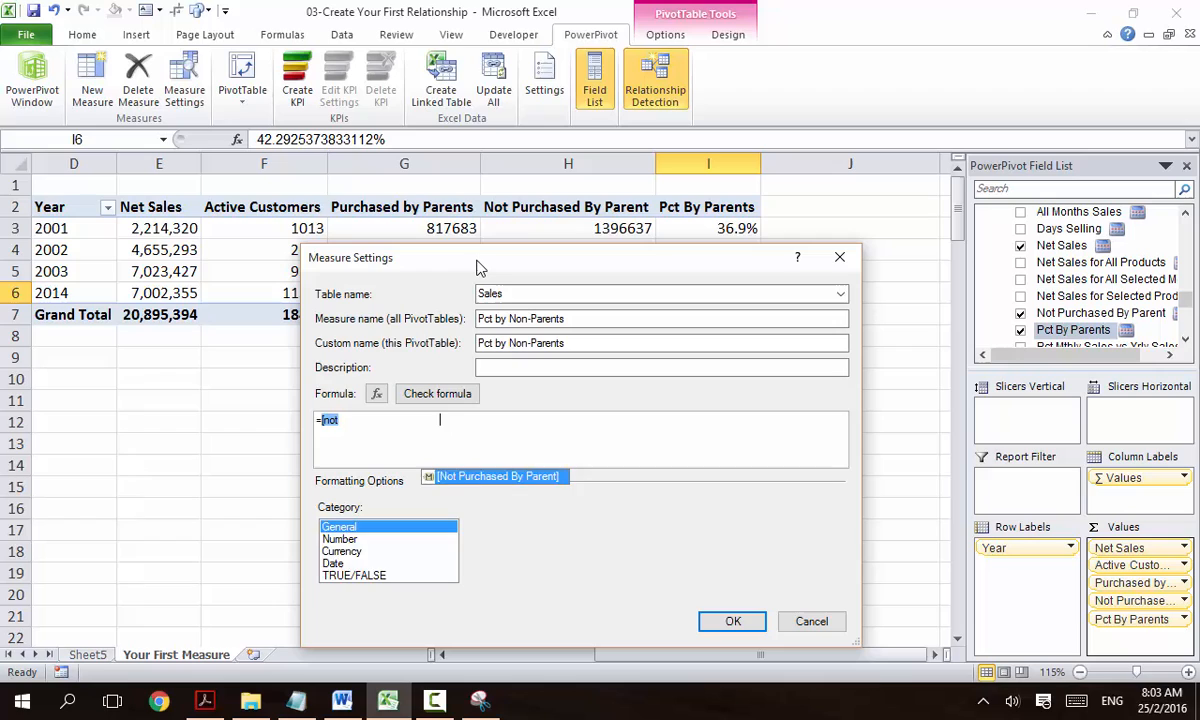
pyautogui.press('Tab')
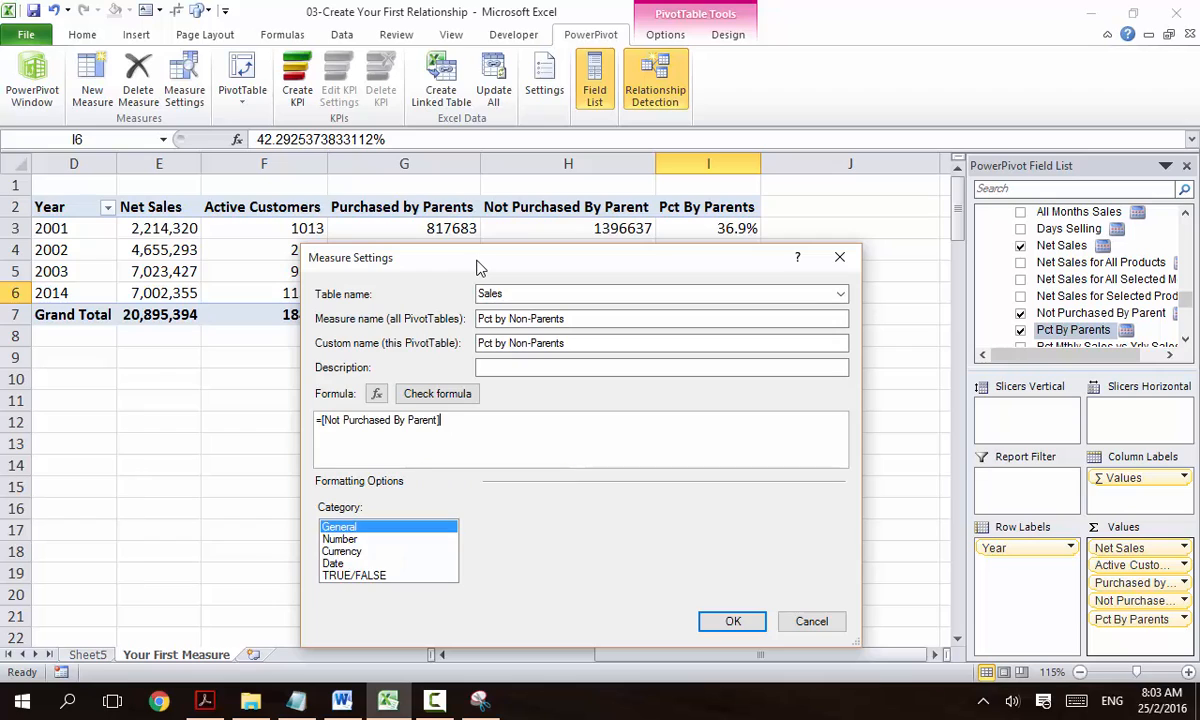
pyautogui.write('/[net')
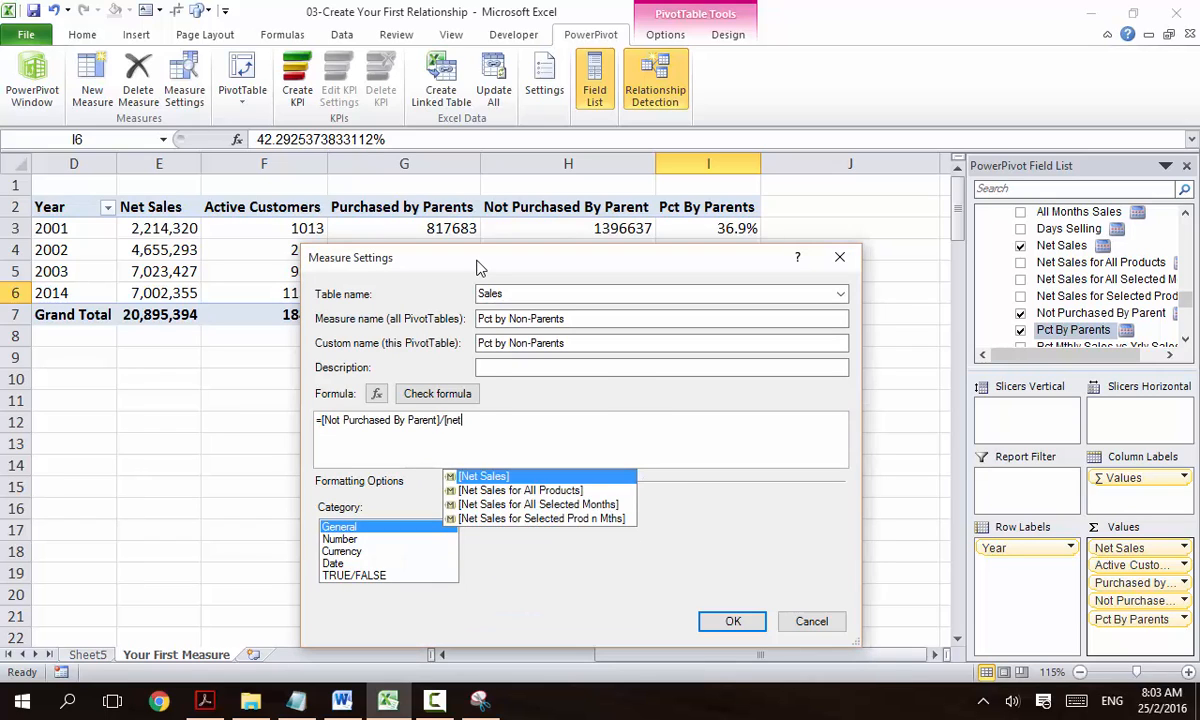
pyautogui.press('Tab')
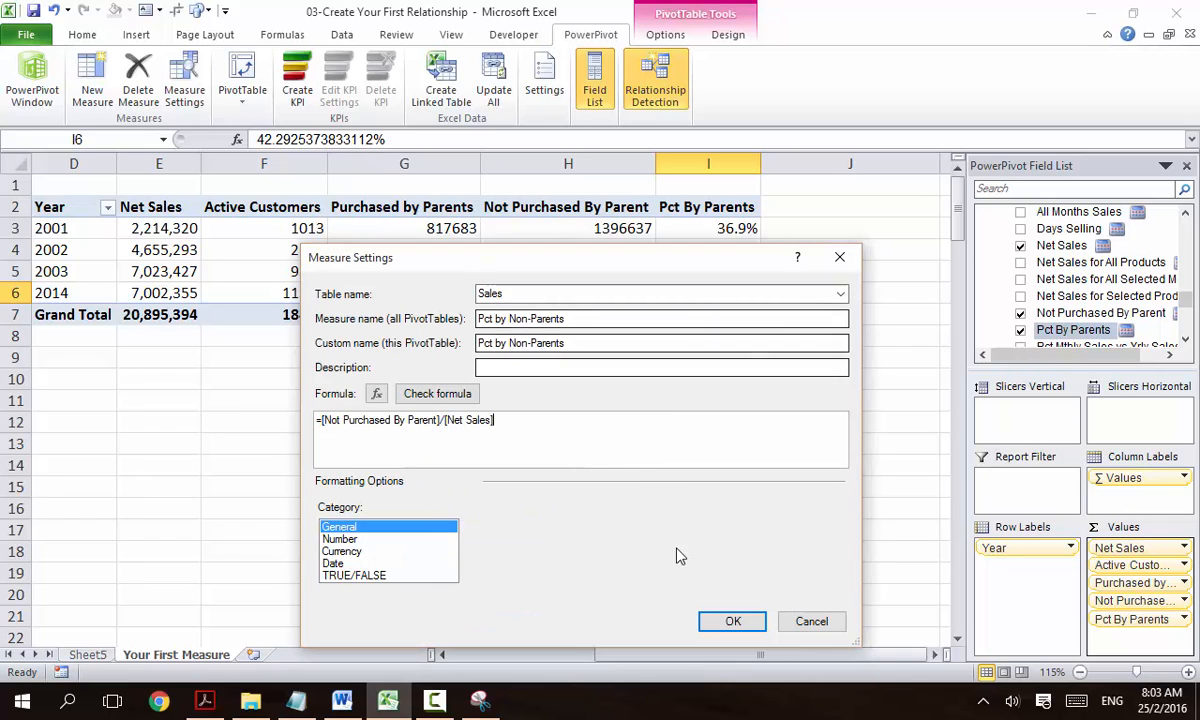
# - Format the measure as a Number percentage with 1 decimal place and create it in the PivotTable
pyautogui.click(340, 539)
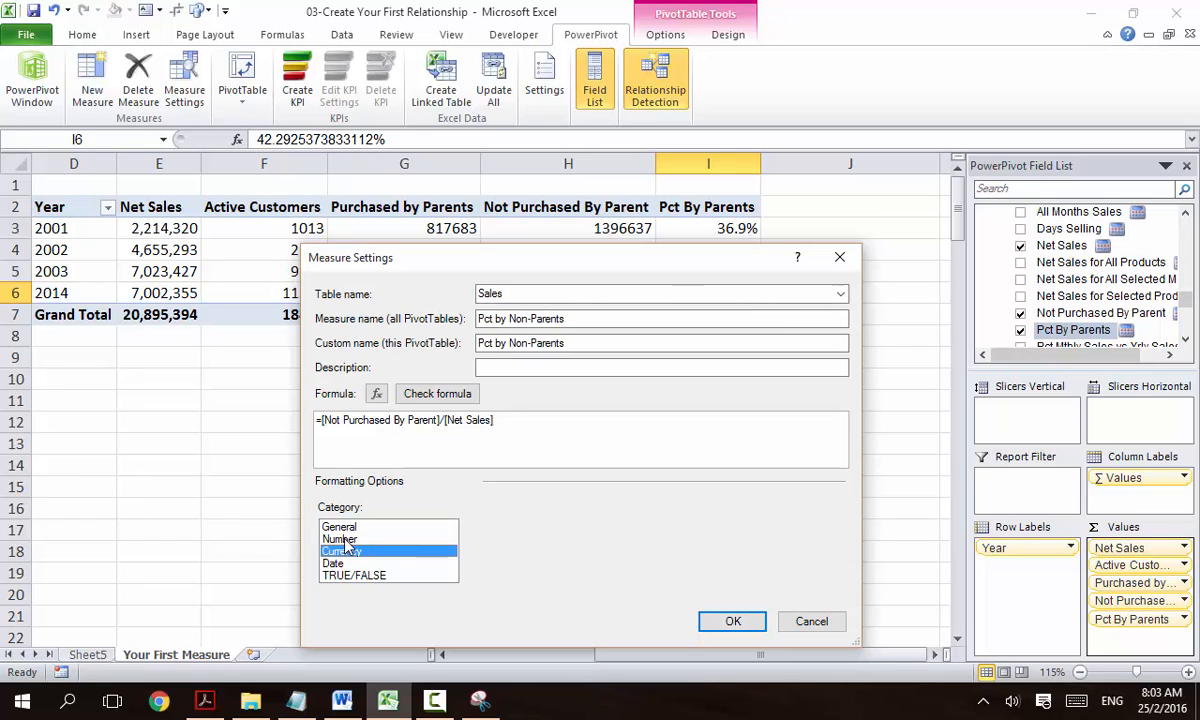
pyautogui.click(635, 529)
pyautogui.click(628, 570)
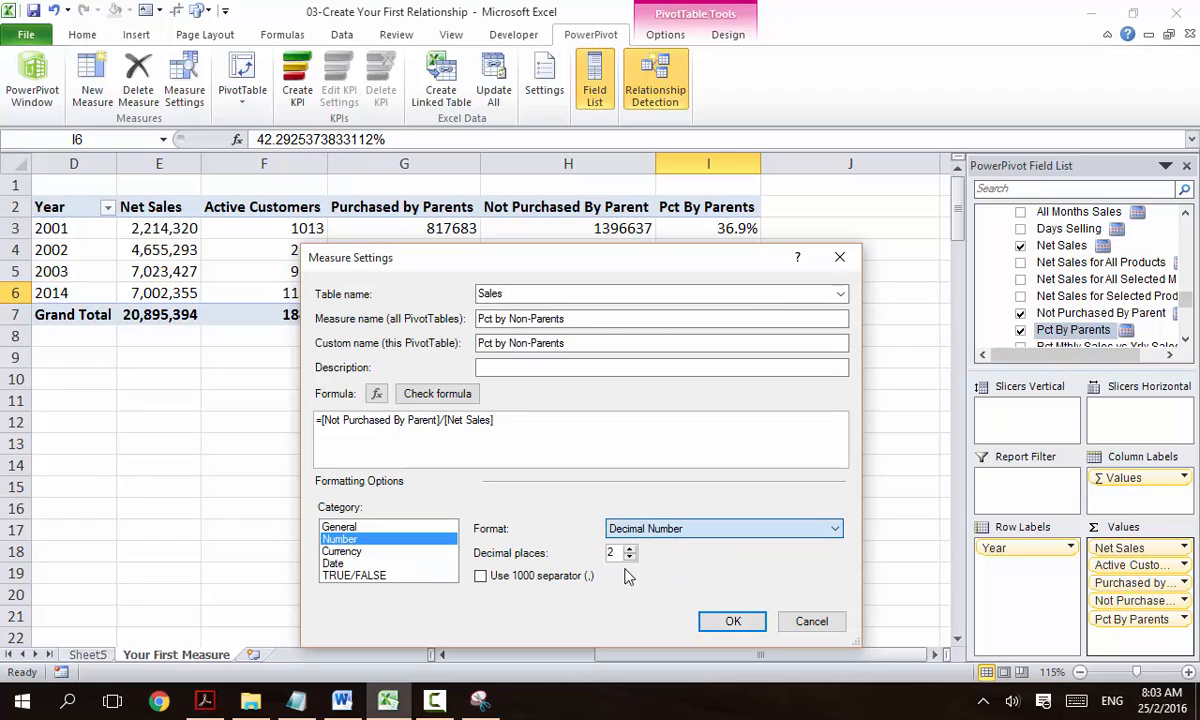
pyautogui.click(629, 557)
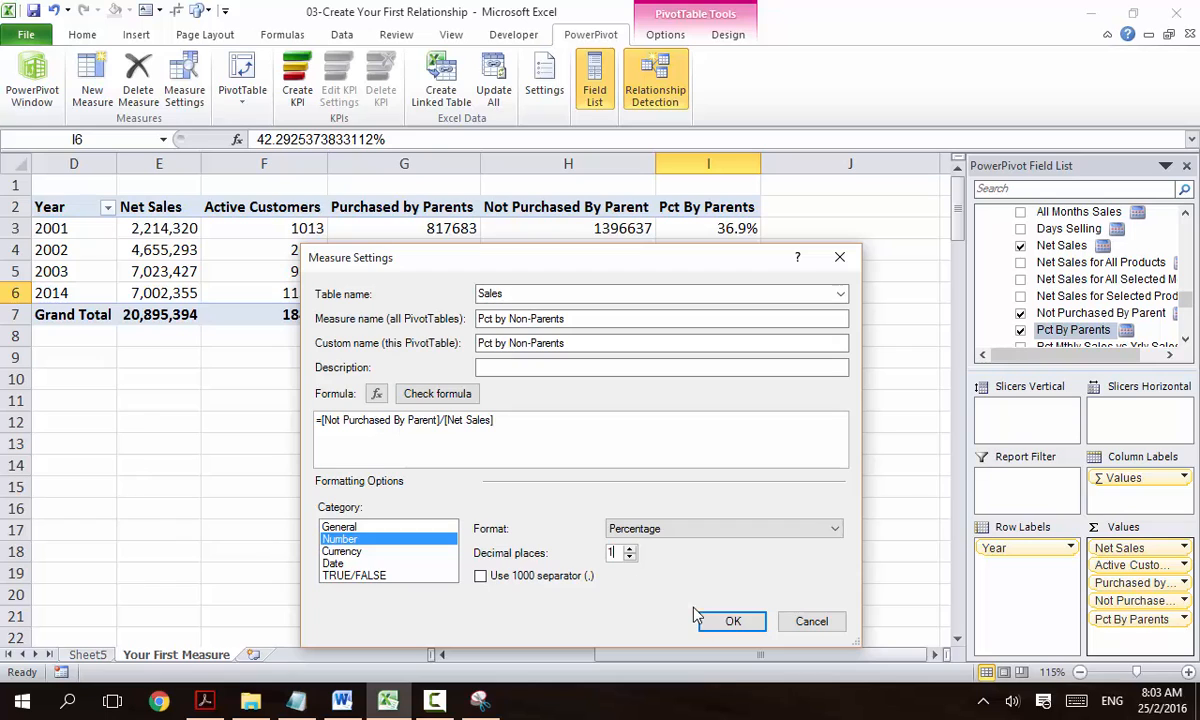
pyautogui.click(703, 614)
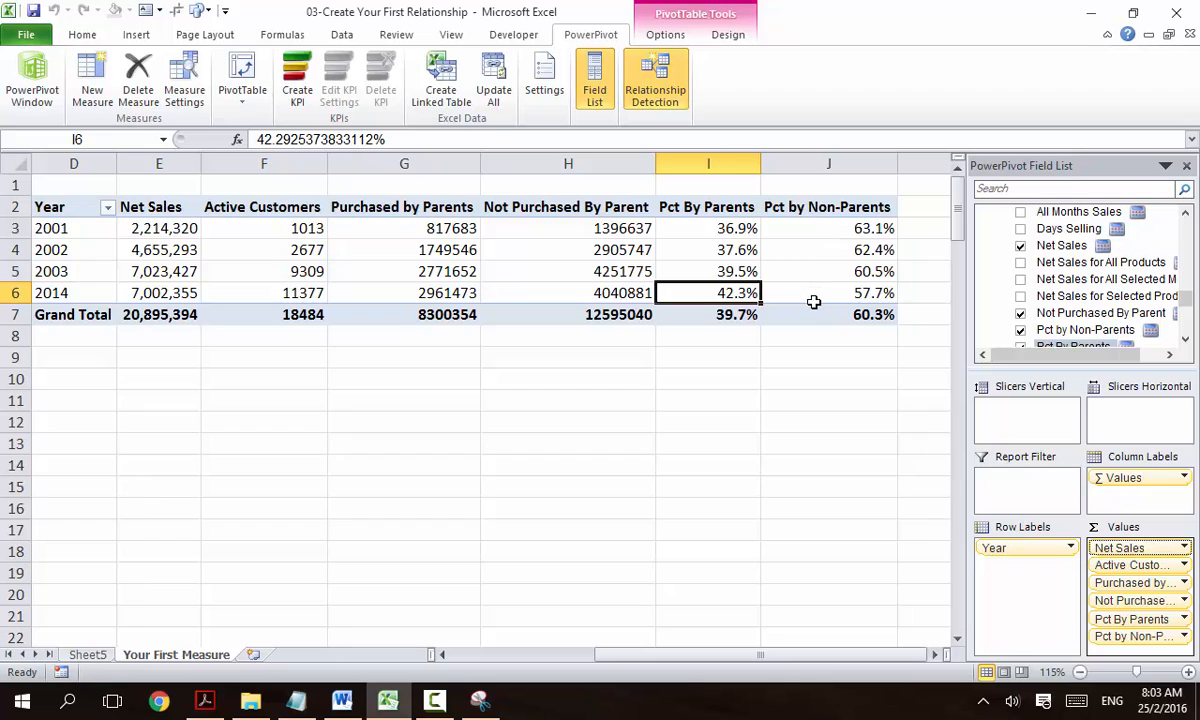
# - Review the yearly Pct by Non-Parents values and check the sum of both 2001 percentages
pyautogui.moveTo(801, 228); pyautogui.dragTo(808, 283)
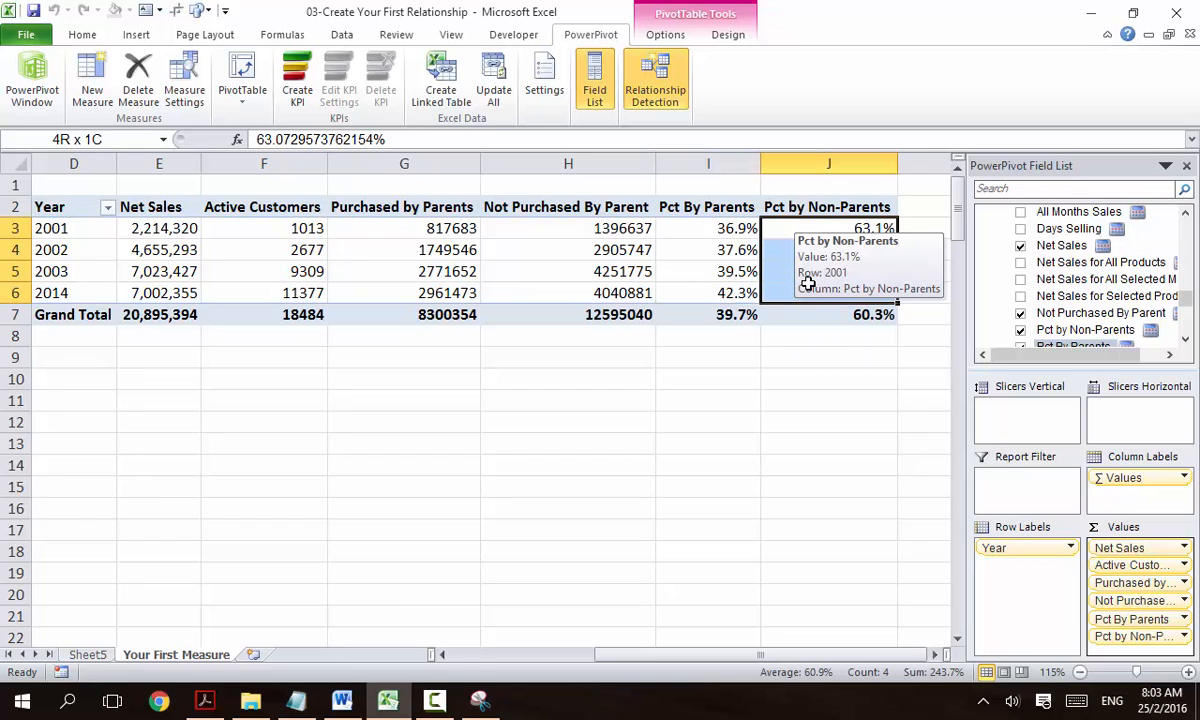
pyautogui.click(808, 276)
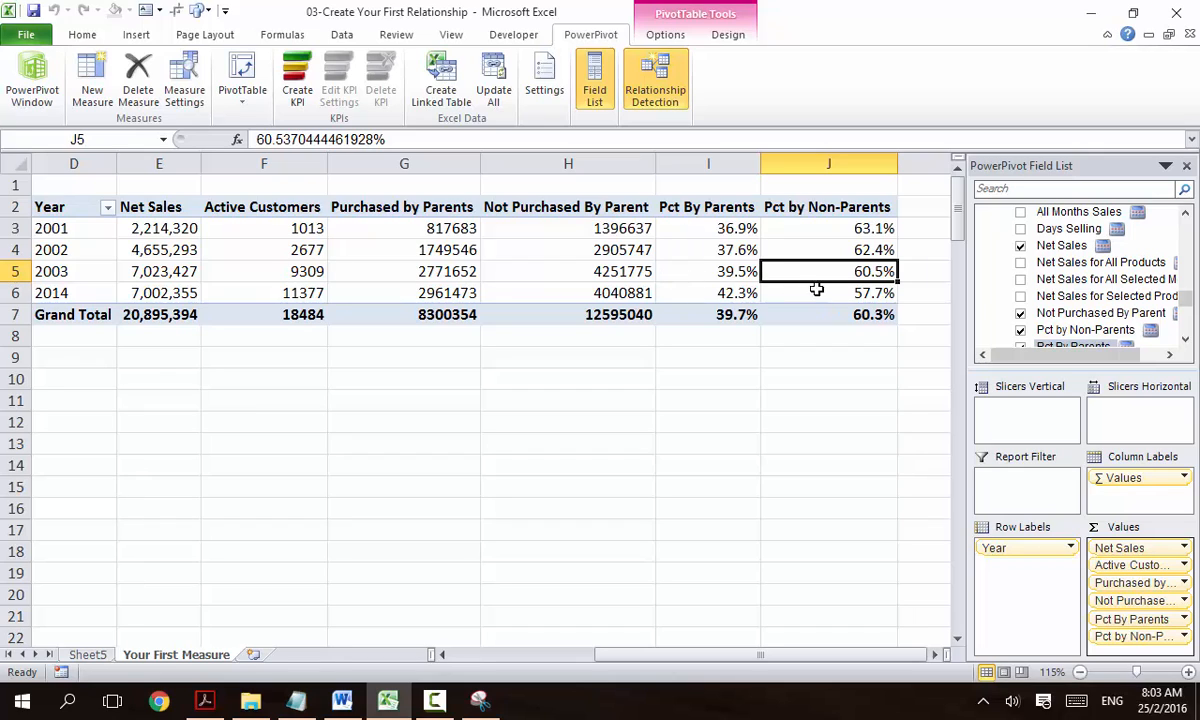
pyautogui.moveTo(736, 228); pyautogui.dragTo(817, 233)
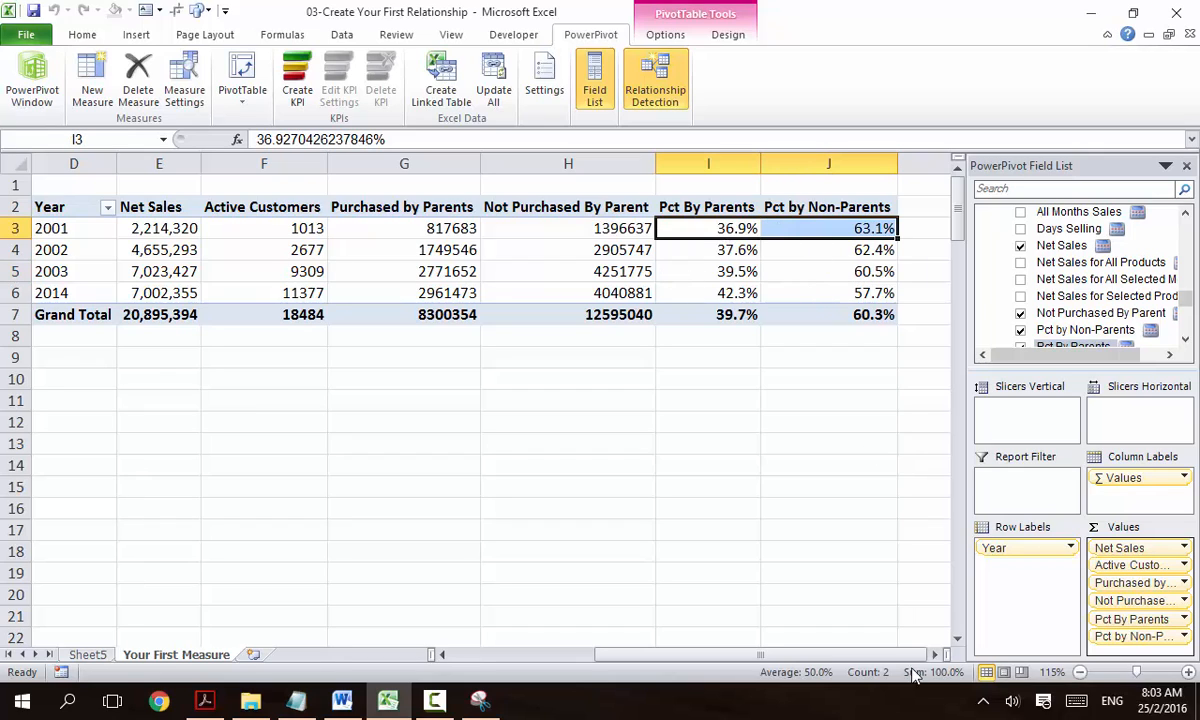
pyautogui.click(686, 268)
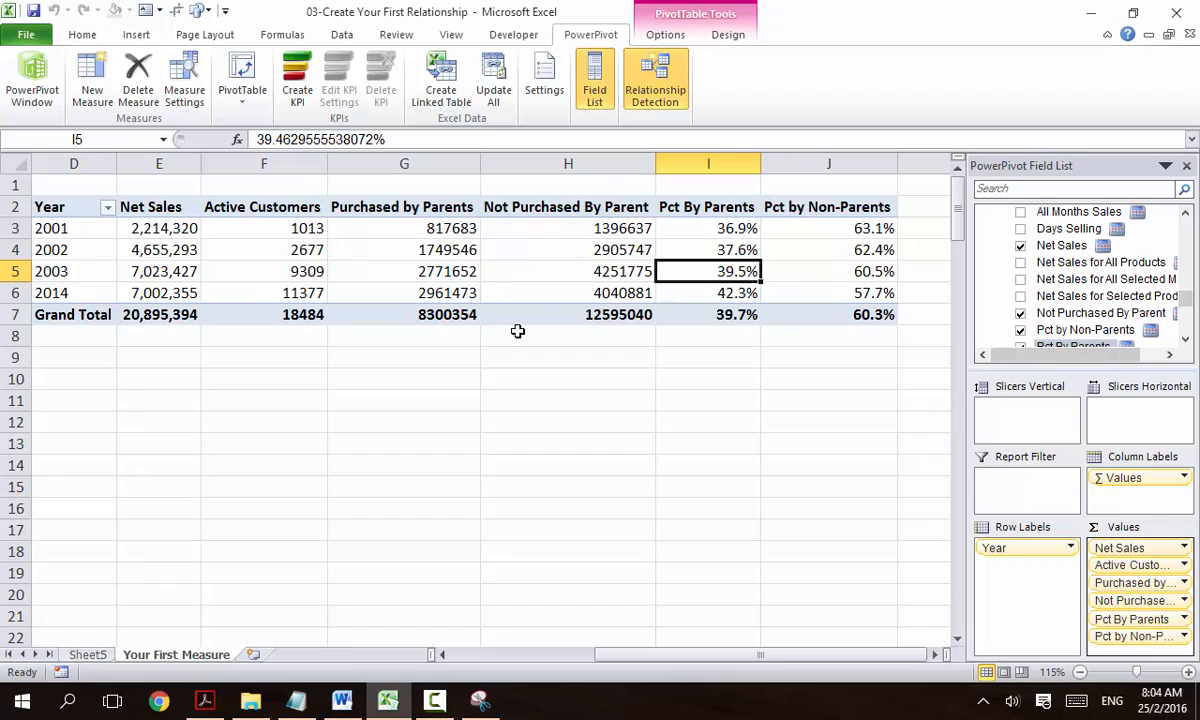